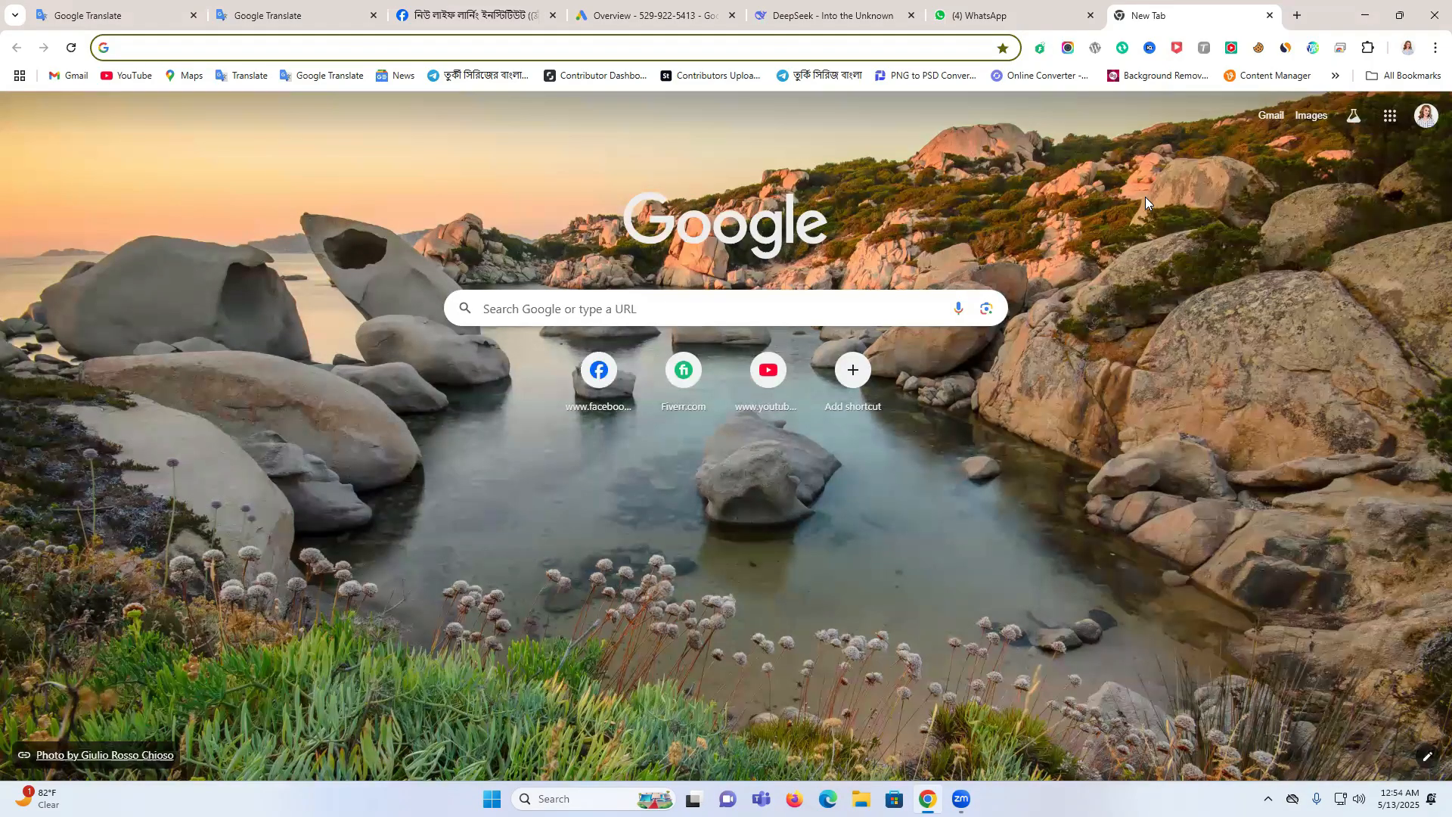
Search Google for "google ads" and open the official Google Ads site from the results
{"action": "type", "text": "google.com"}
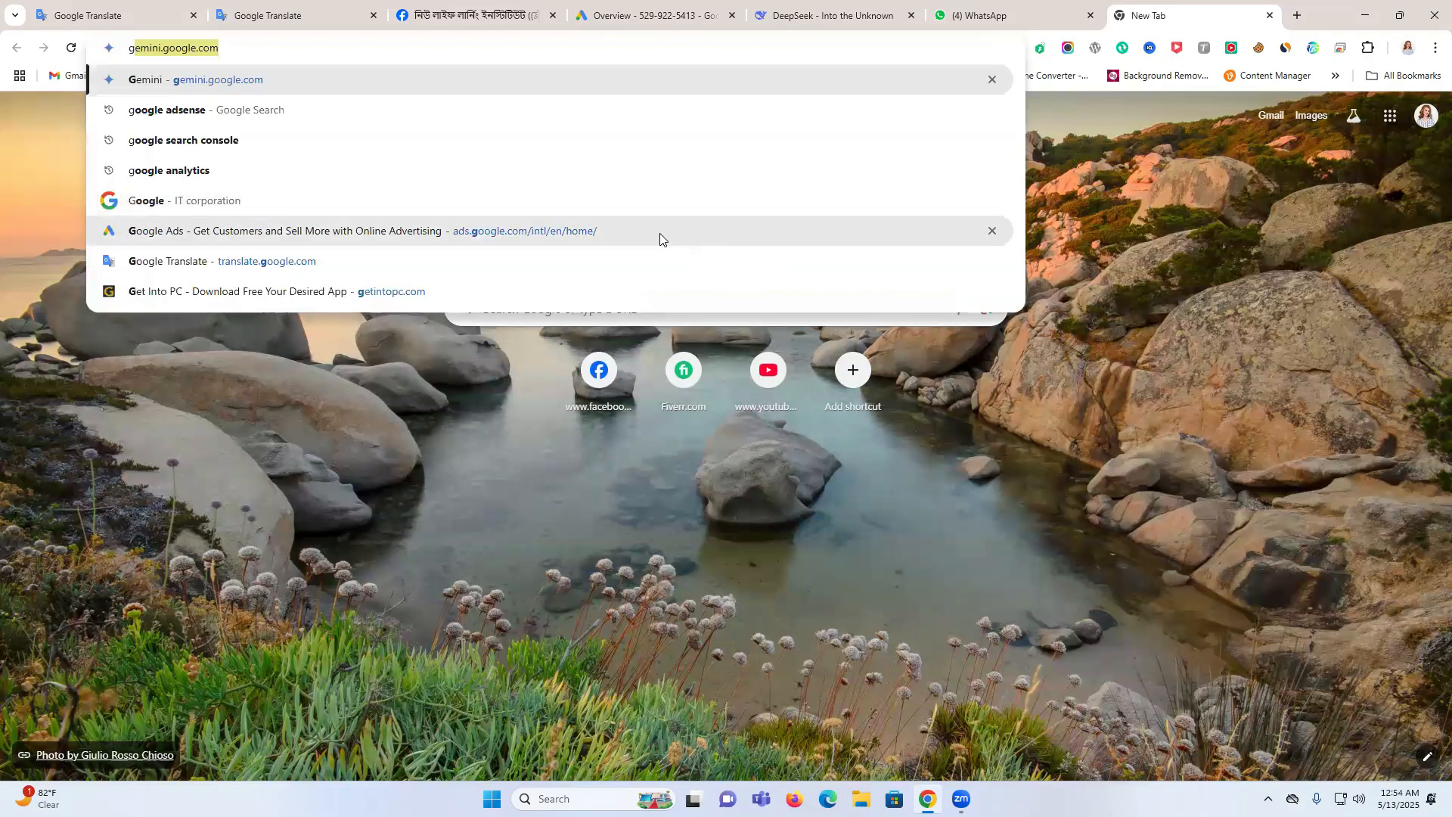
{"action": "left_click", "coordinate": [324, 170]}
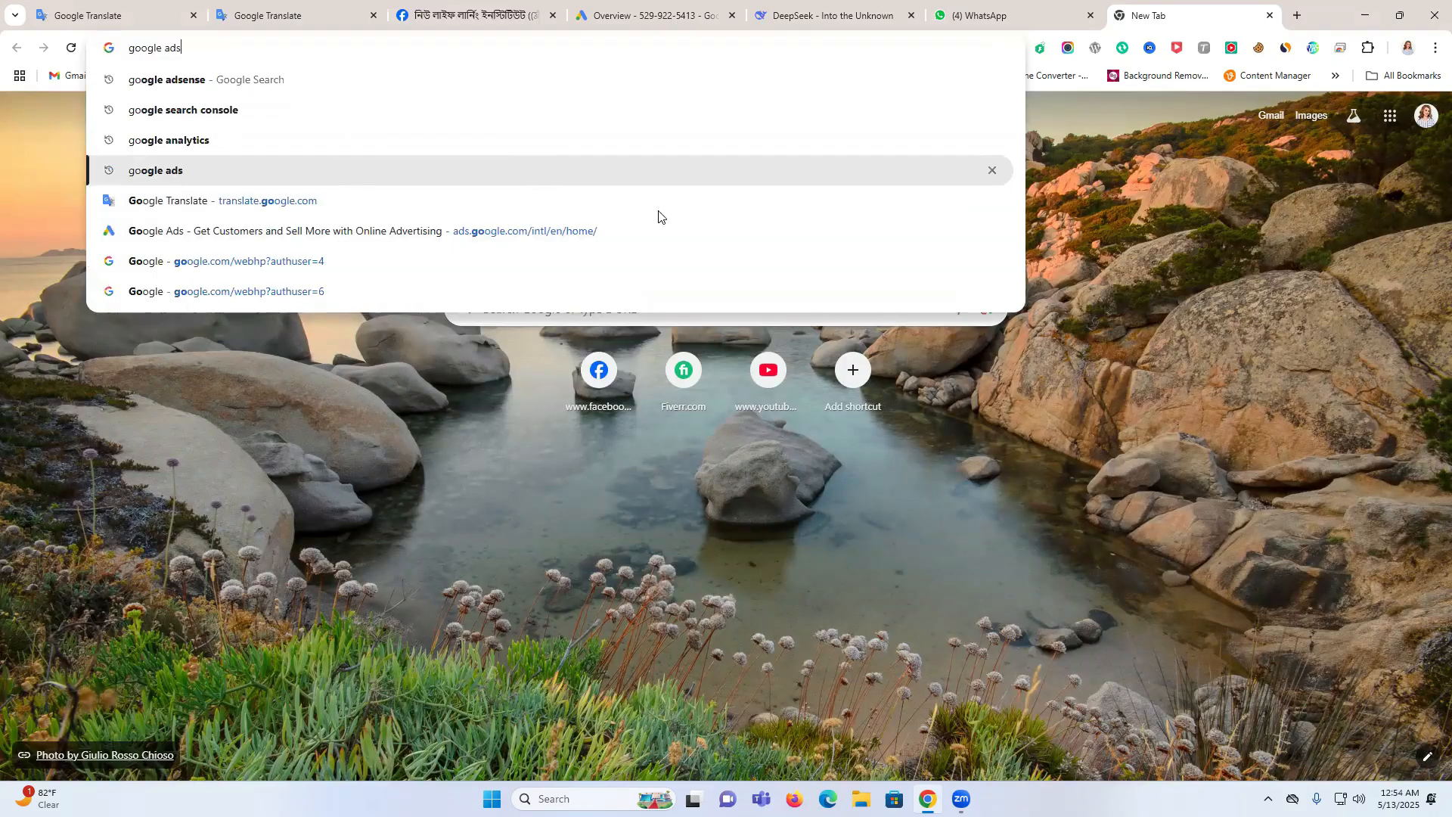
{"action": "scroll", "coordinate": [301, 477], "scroll_direction": "down", "scroll_amount": 3}
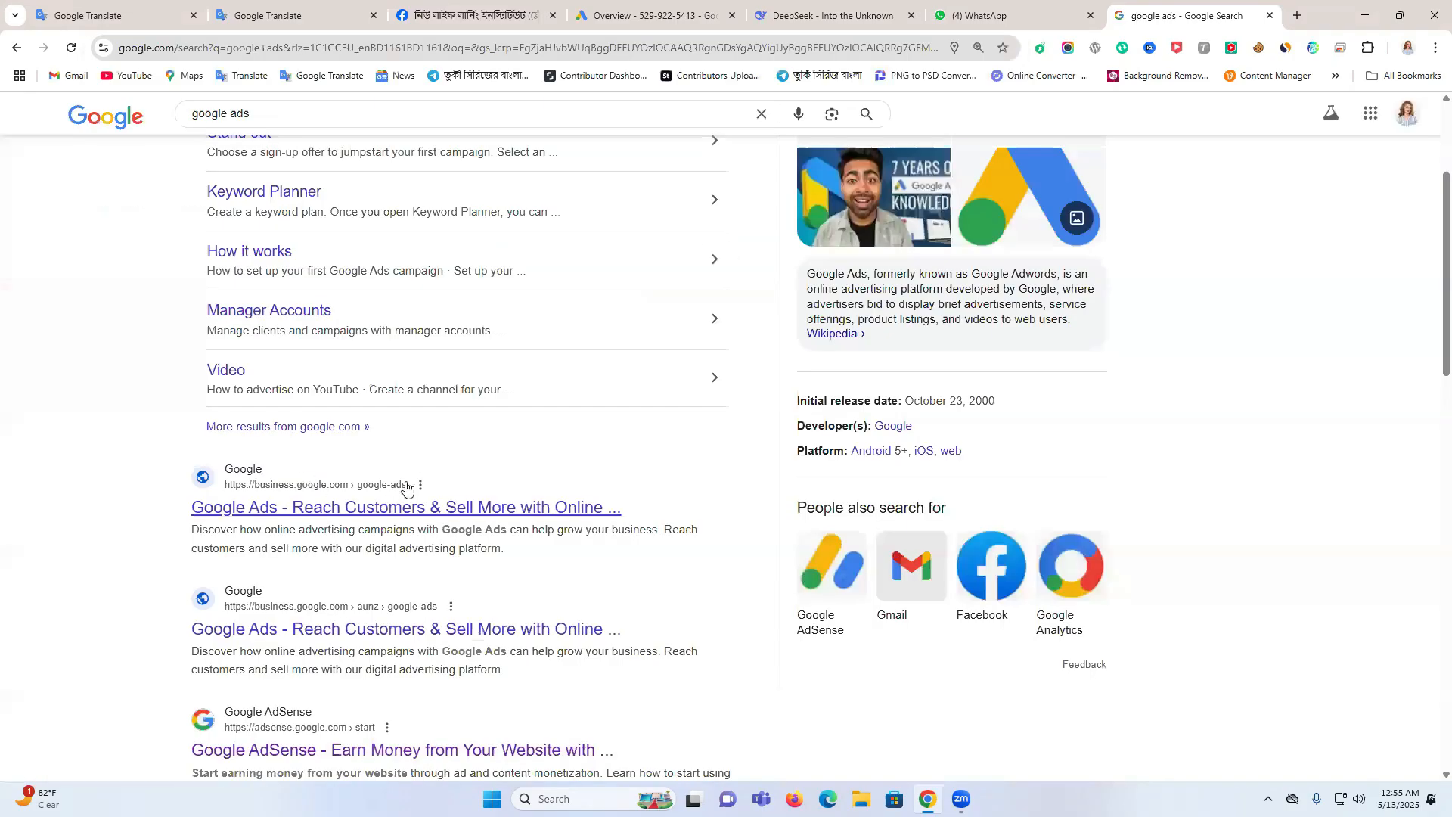
{"action": "scroll", "coordinate": [407, 484], "scroll_direction": "up", "scroll_amount": 3}
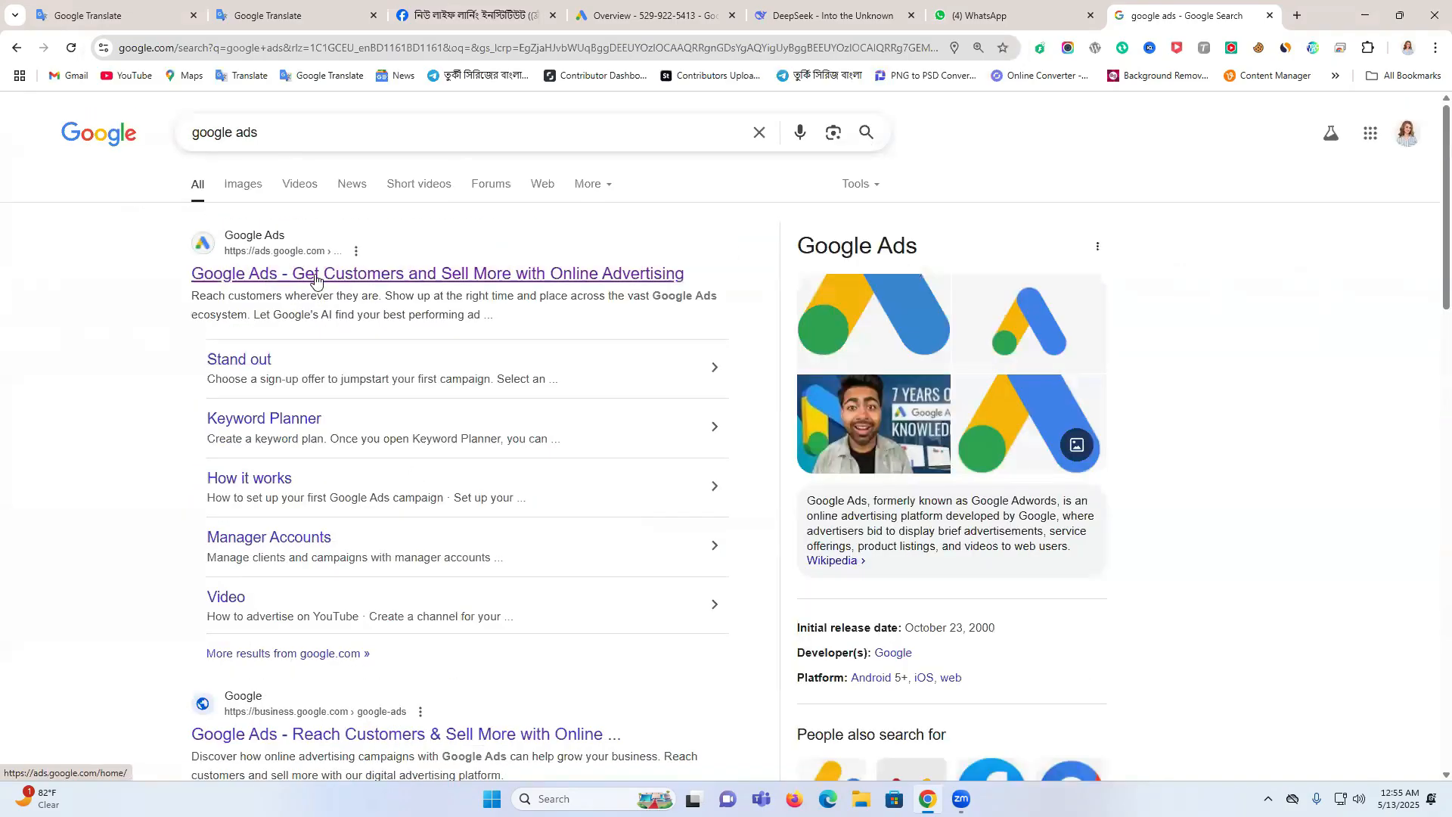
{"action": "left_click", "coordinate": [363, 276]}
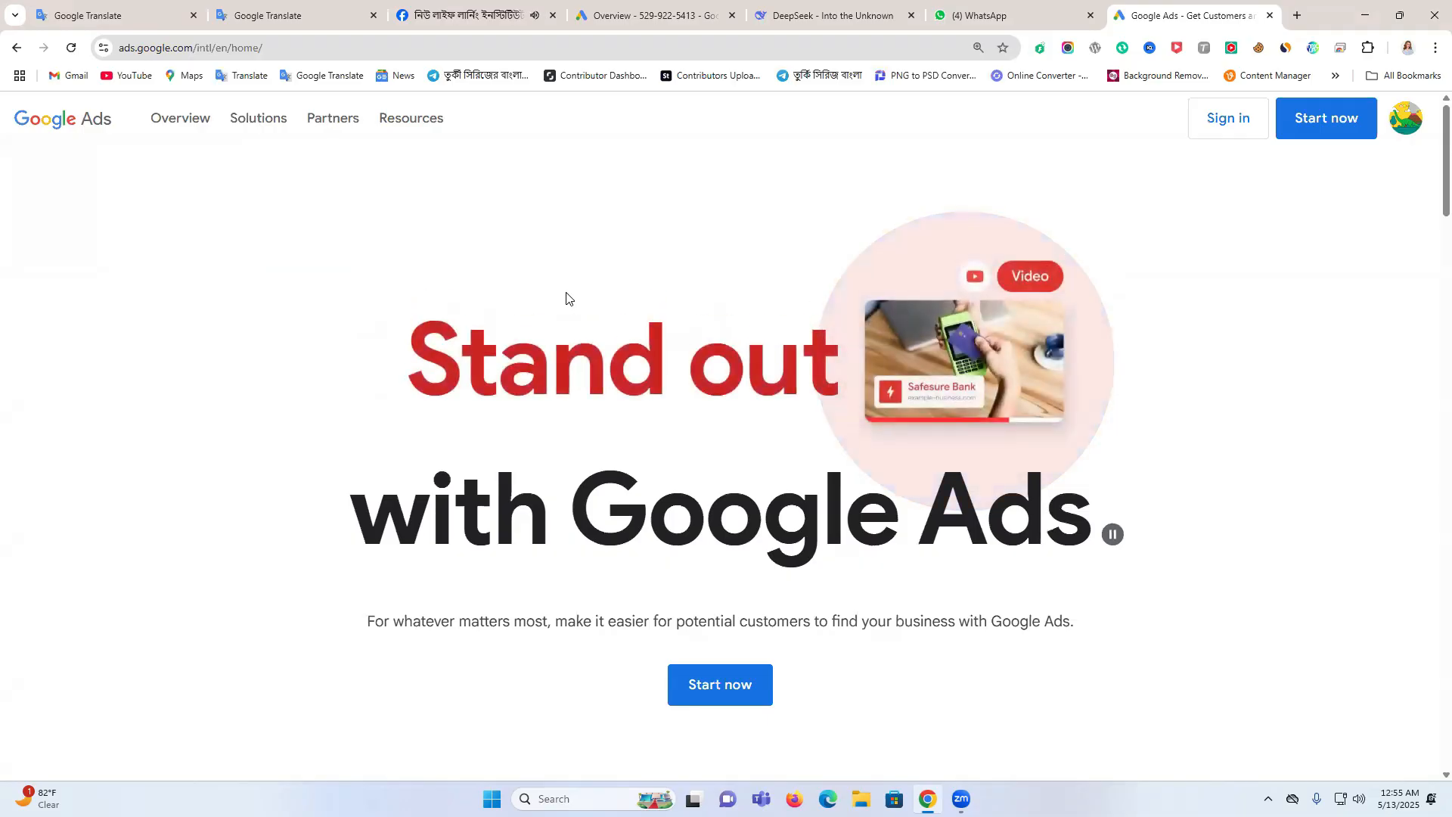
Sign in to Google Ads and open the account that is not marked as cancelled
{"action": "scroll", "coordinate": [700, 293], "scroll_direction": "down", "scroll_amount": 1}
{"action": "scroll", "coordinate": [700, 293], "scroll_direction": "down", "scroll_amount": 3}
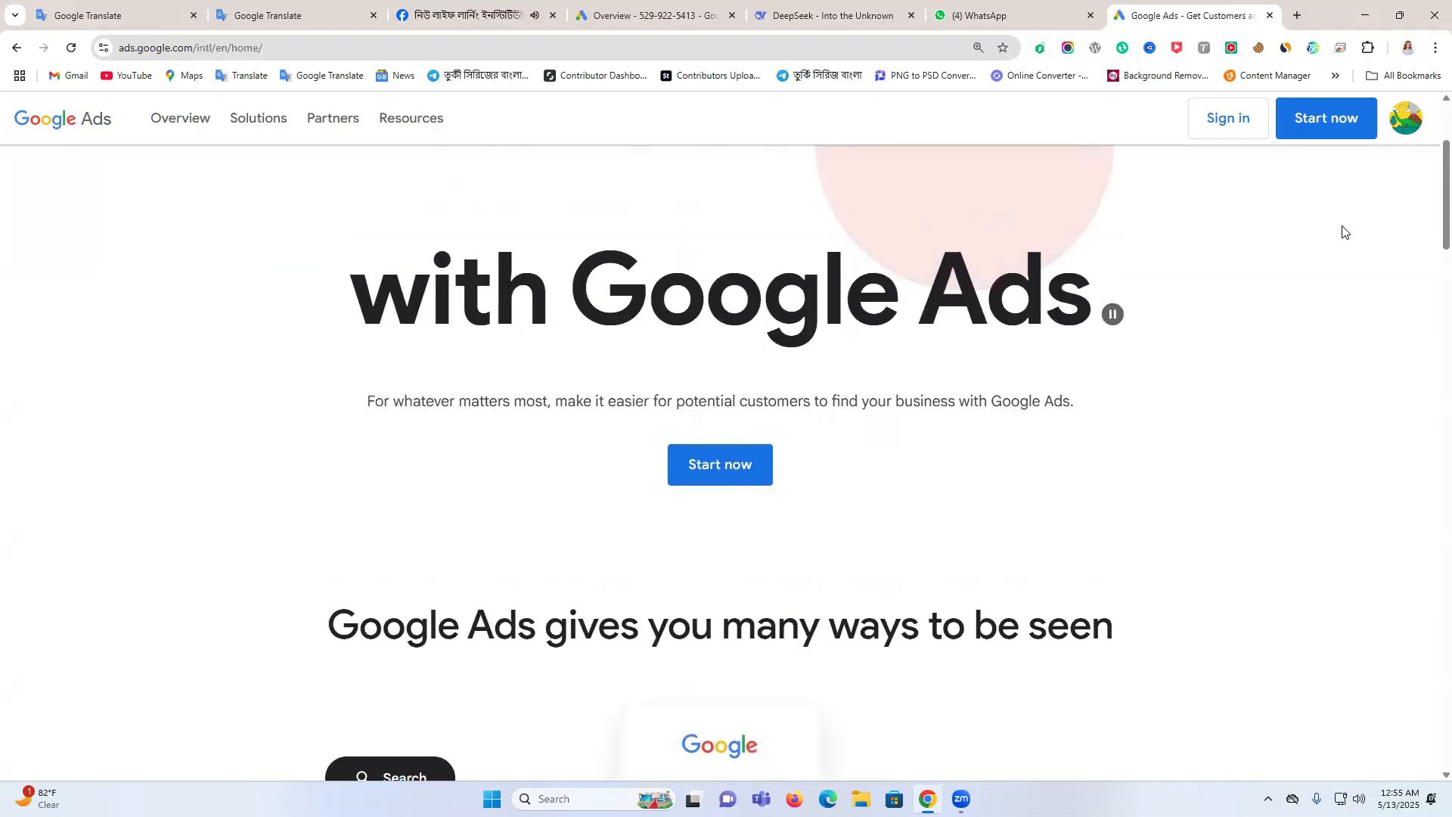
{"action": "scroll", "coordinate": [1343, 231], "scroll_direction": "up", "scroll_amount": 3}
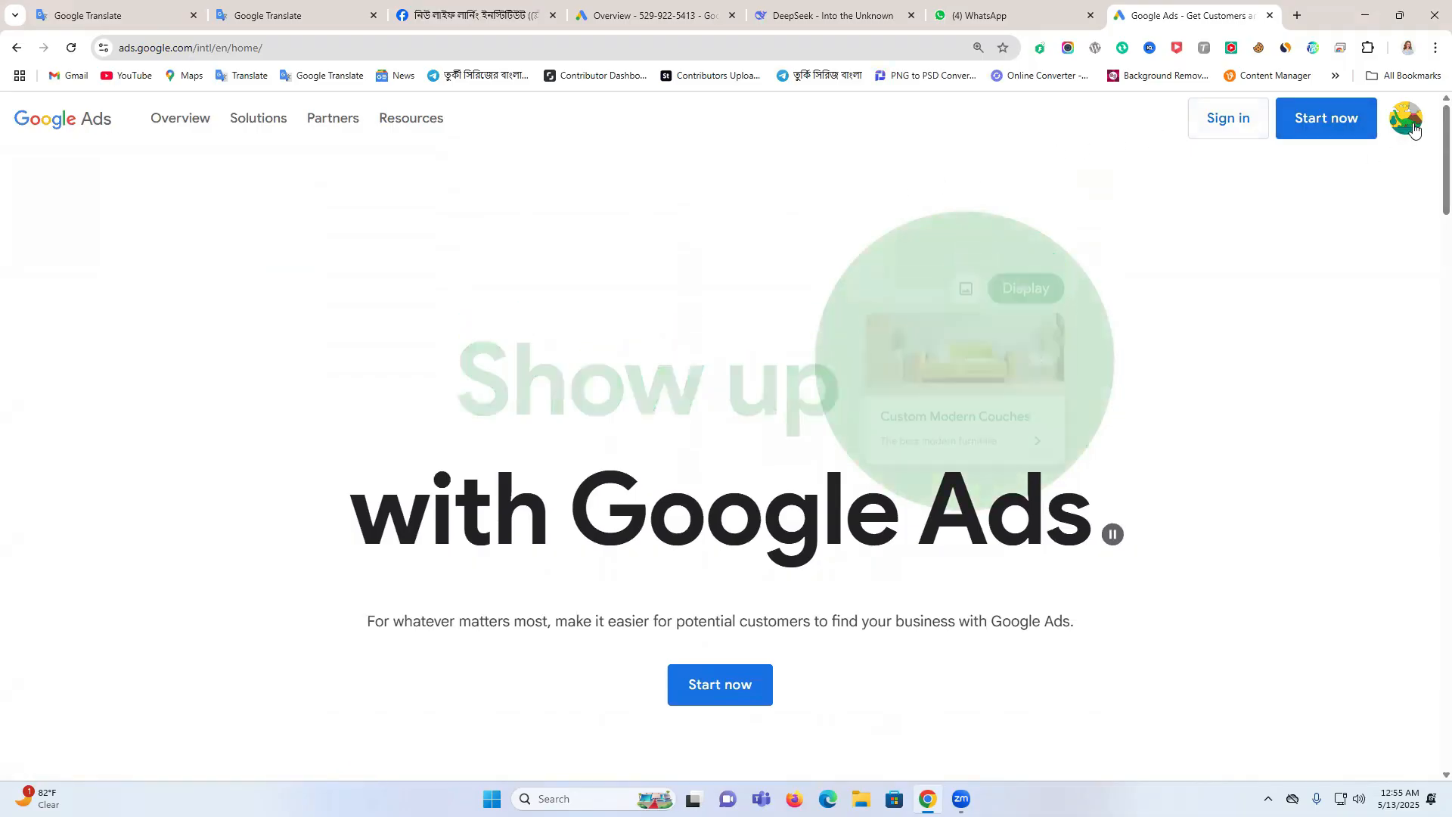
{"action": "left_click", "coordinate": [1231, 132]}
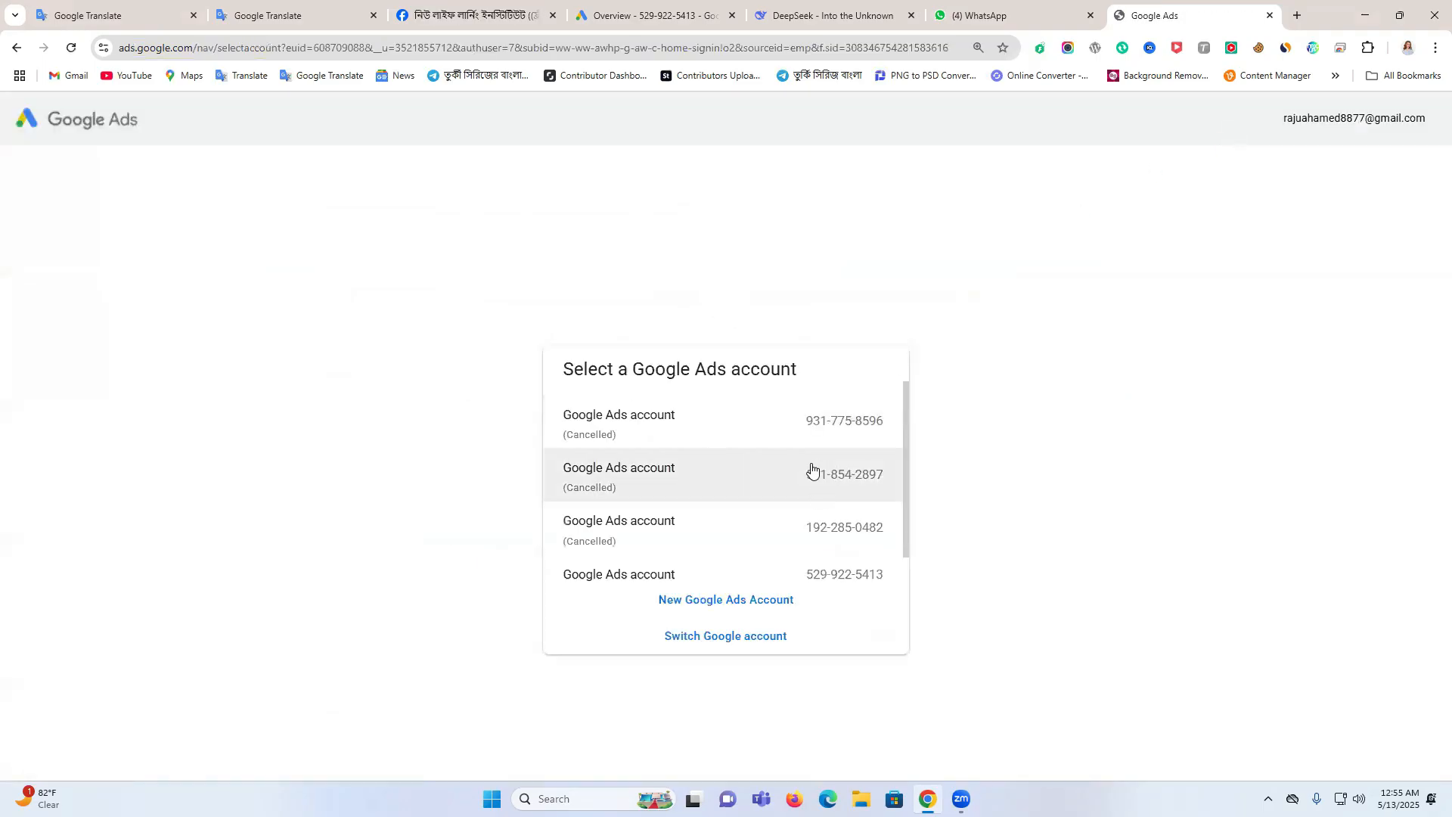
{"action": "scroll", "coordinate": [715, 499], "scroll_direction": "down", "scroll_amount": 1}
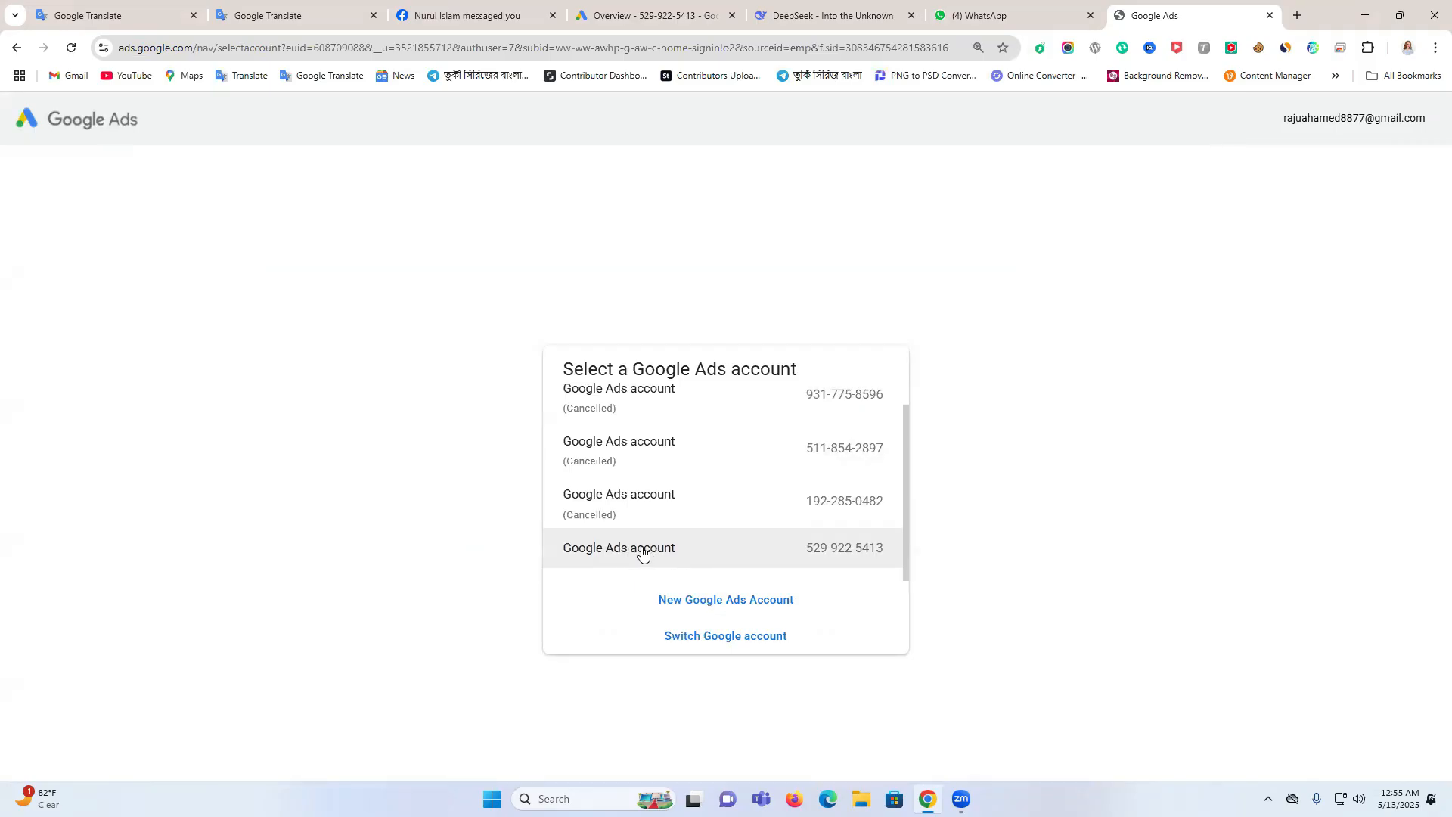
{"action": "left_click", "coordinate": [692, 557]}
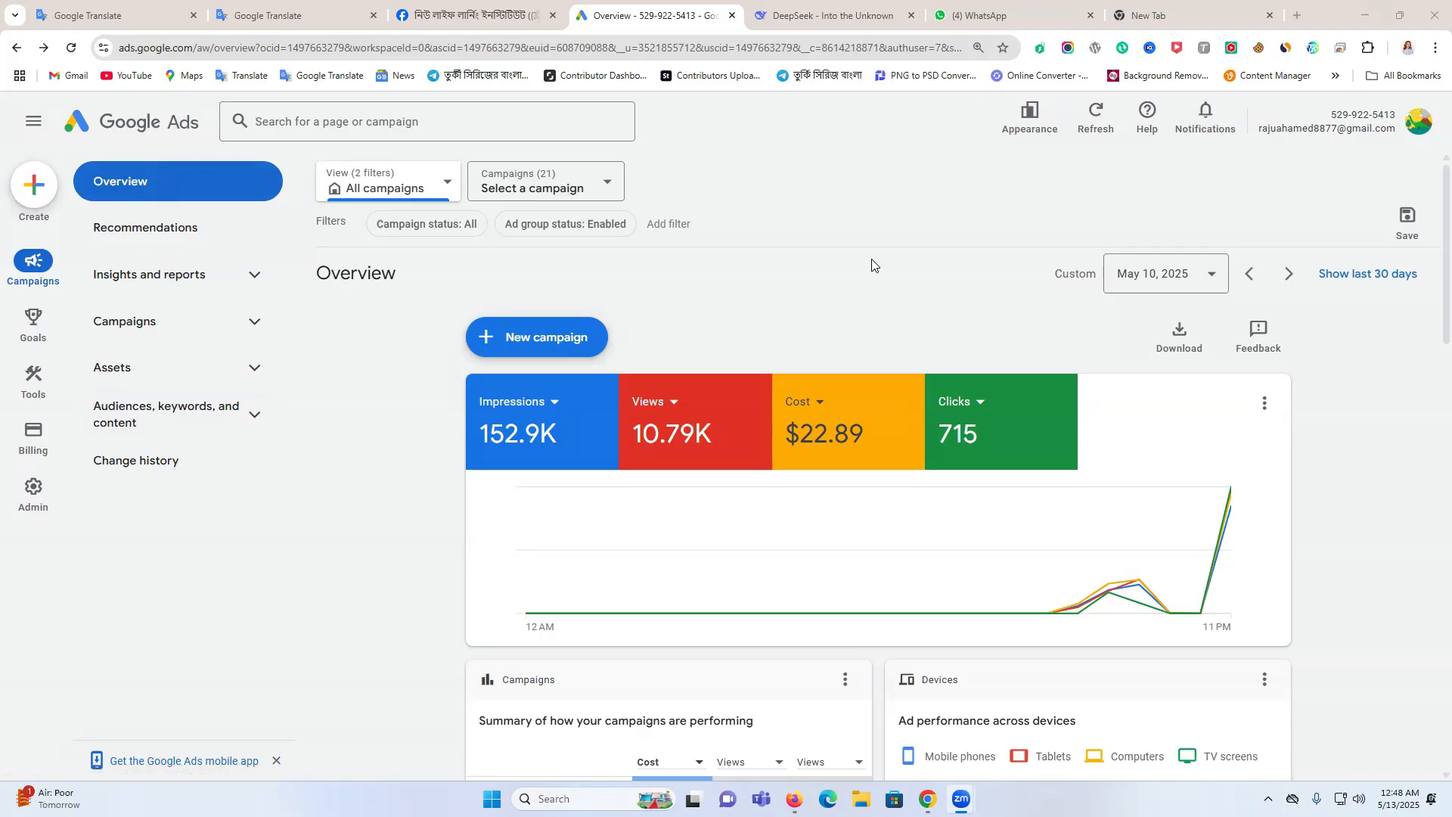
Create a new campaign with the Awareness and consideration objective and the Video campaign type
{"action": "left_click", "coordinate": [34, 191]}
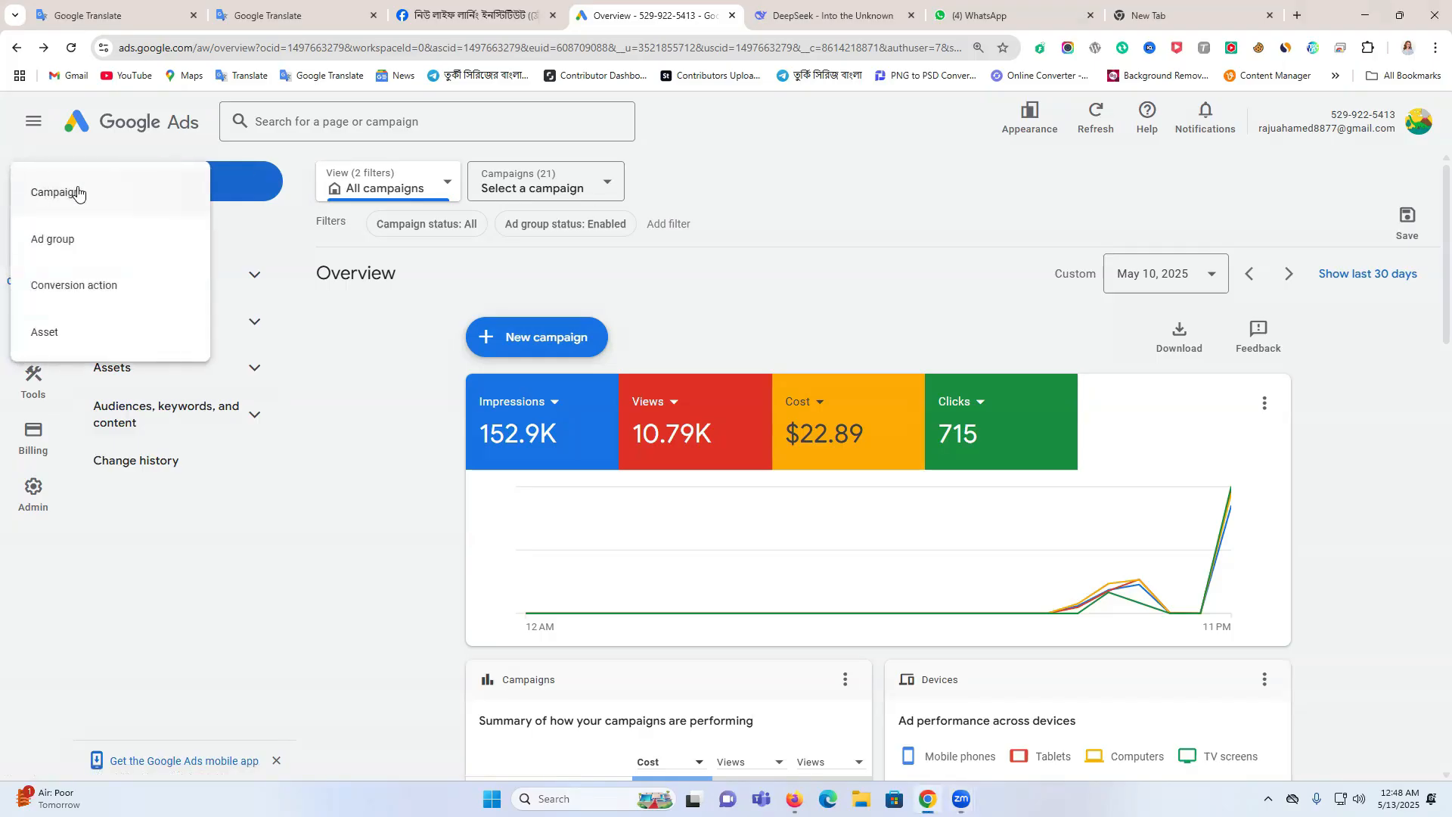
{"action": "left_click", "coordinate": [72, 199]}
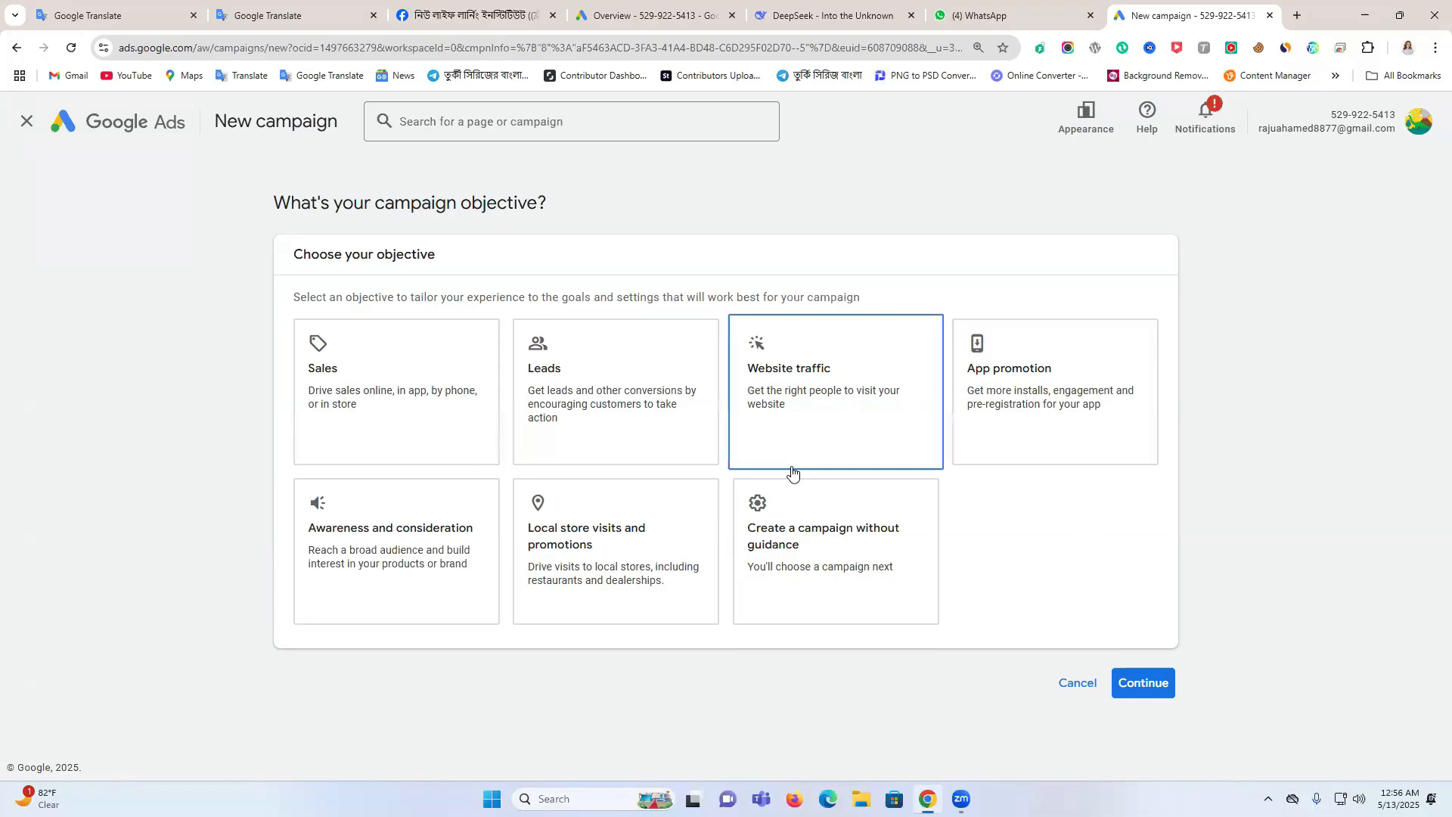
{"action": "left_click", "coordinate": [417, 560]}
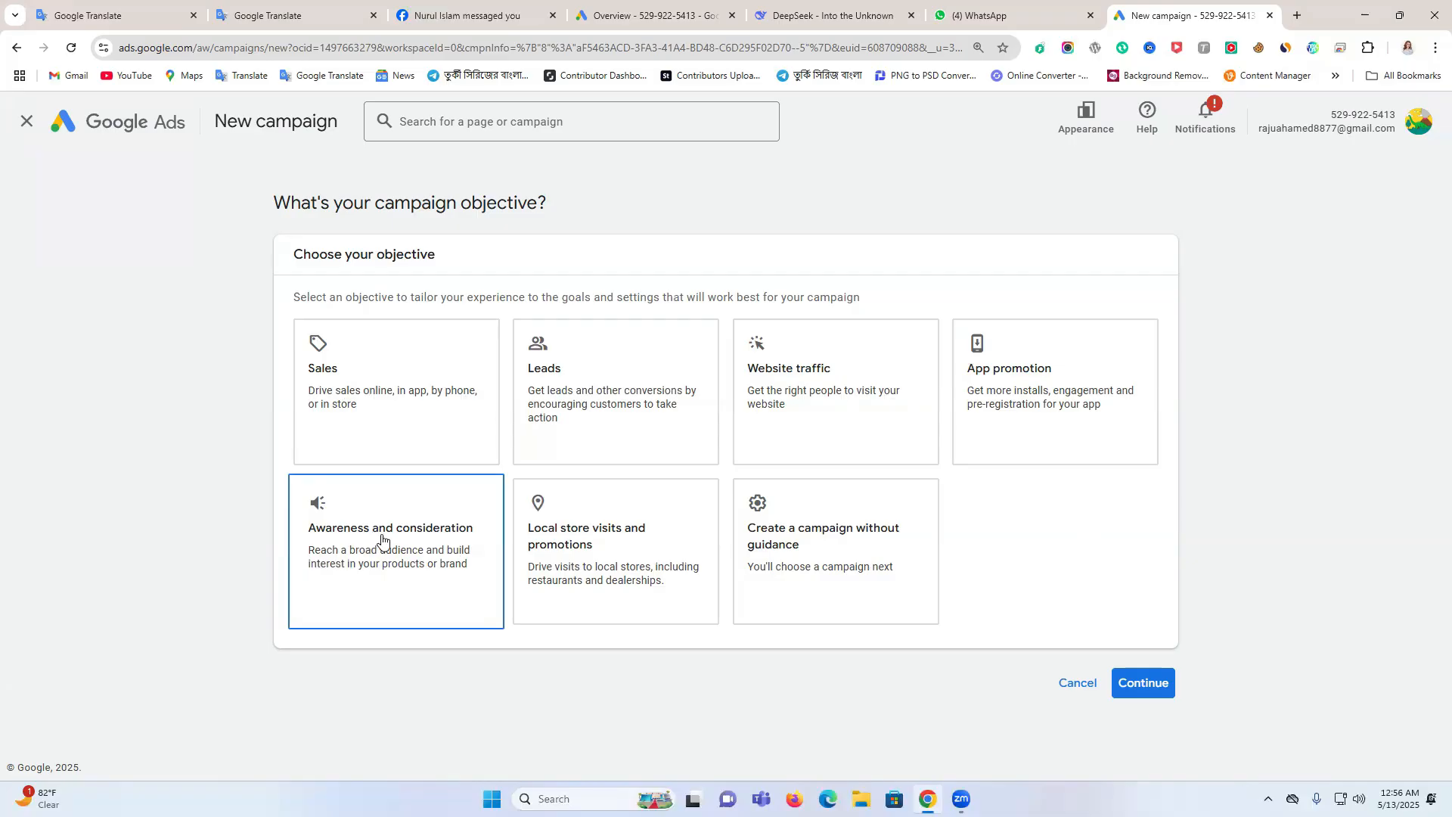
{"action": "left_click", "coordinate": [392, 536]}
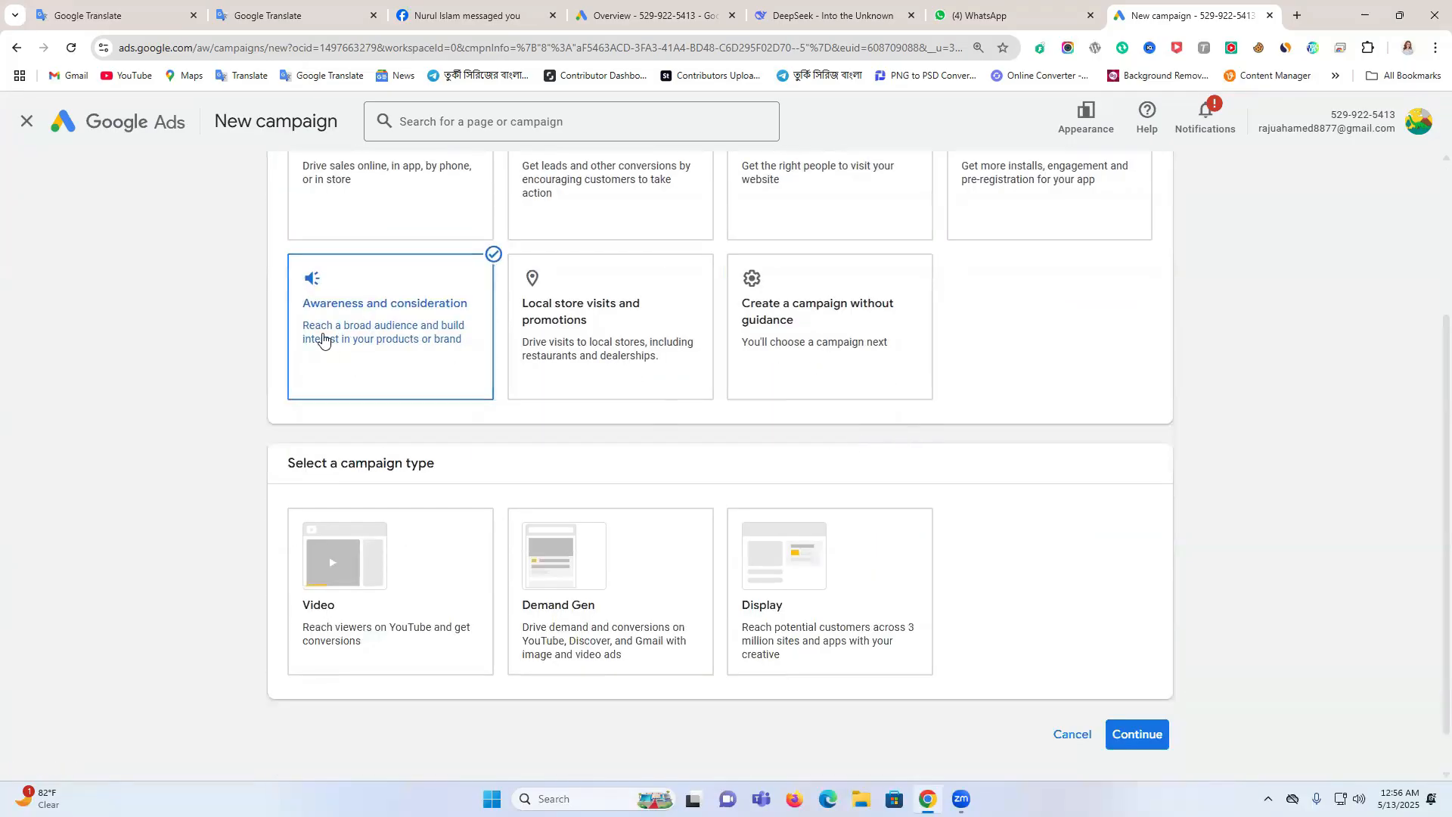
{"action": "scroll", "coordinate": [421, 316], "scroll_direction": "down", "scroll_amount": 1}
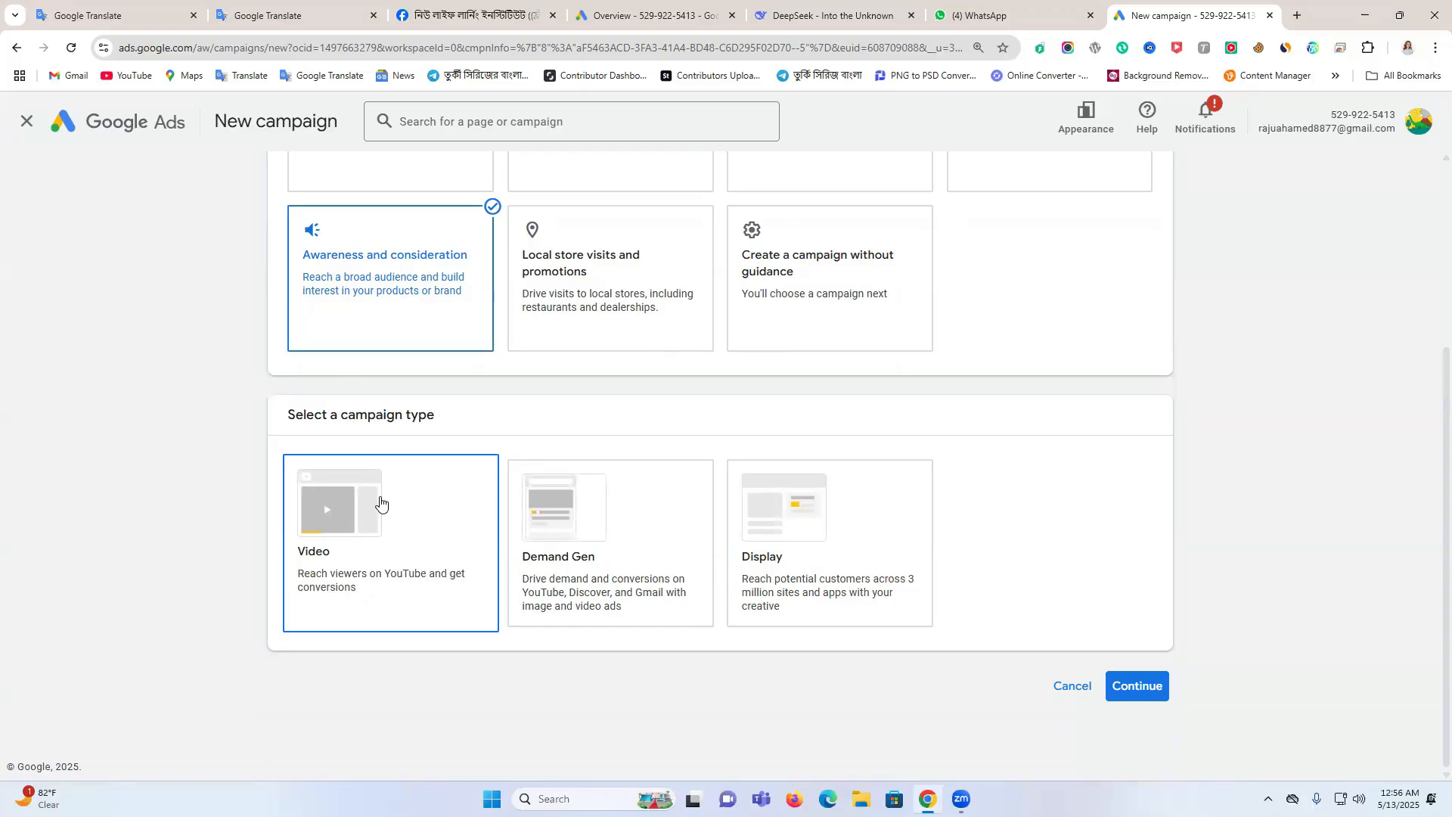
{"action": "left_click", "coordinate": [385, 493]}
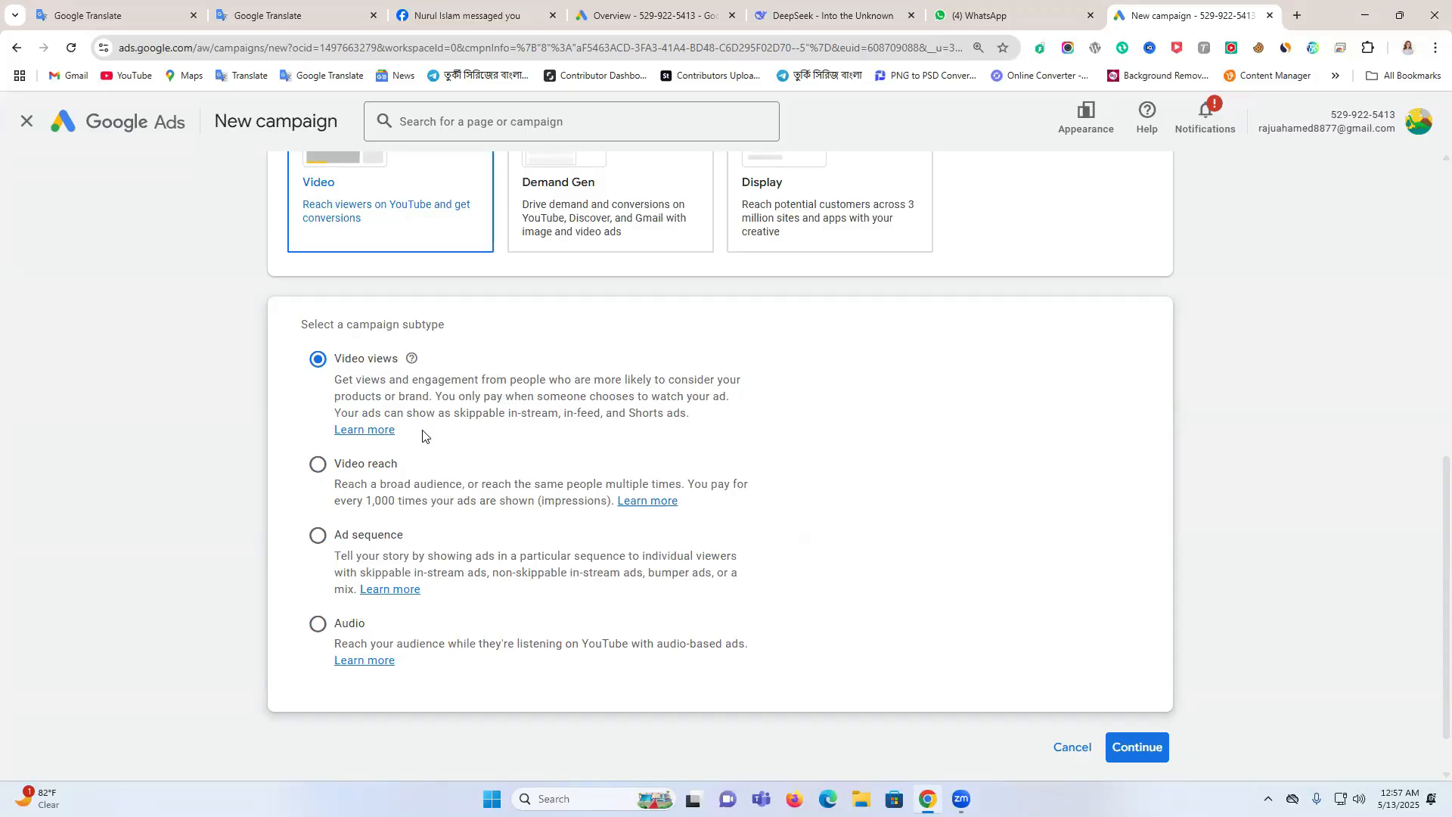
Choose the Video reach subtype with Efficient reach as the way to reach the goal, and continue to the campaign settings
{"action": "left_click", "coordinate": [317, 465]}
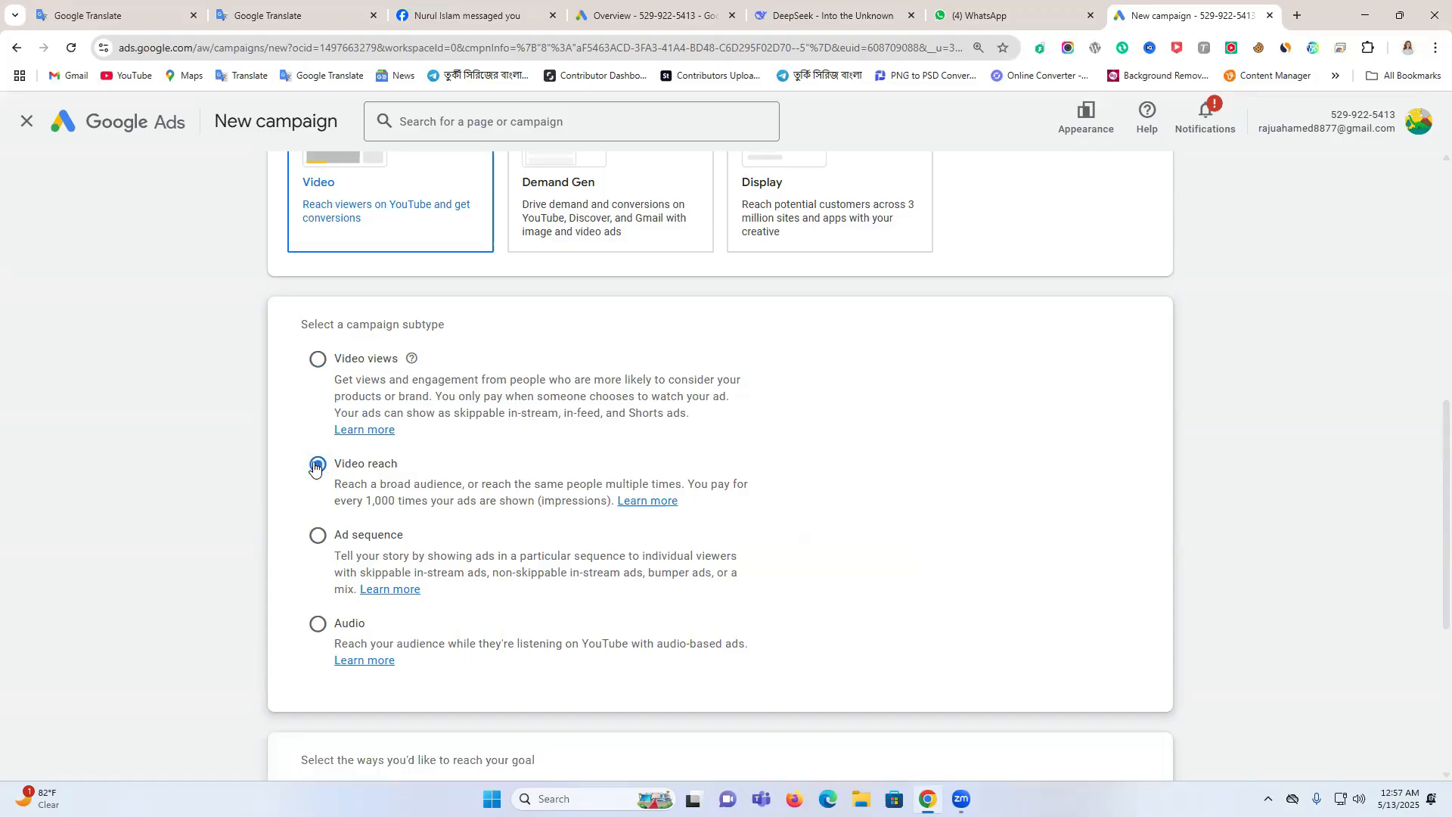
{"action": "scroll", "coordinate": [556, 501], "scroll_direction": "down", "scroll_amount": 3}
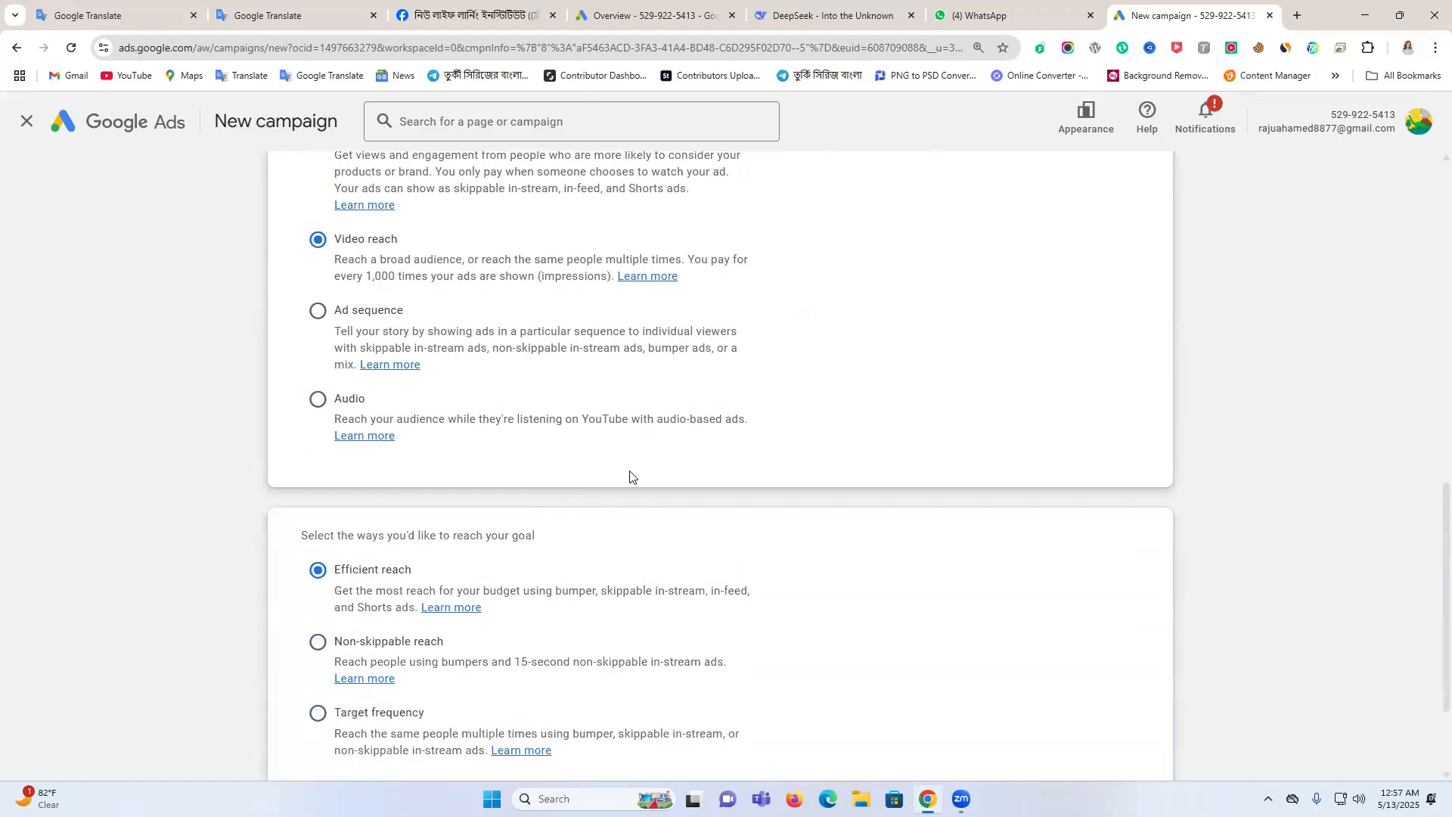
{"action": "scroll", "coordinate": [629, 471], "scroll_direction": "down", "scroll_amount": 3}
{"action": "scroll", "coordinate": [627, 464], "scroll_direction": "up", "scroll_amount": 2}
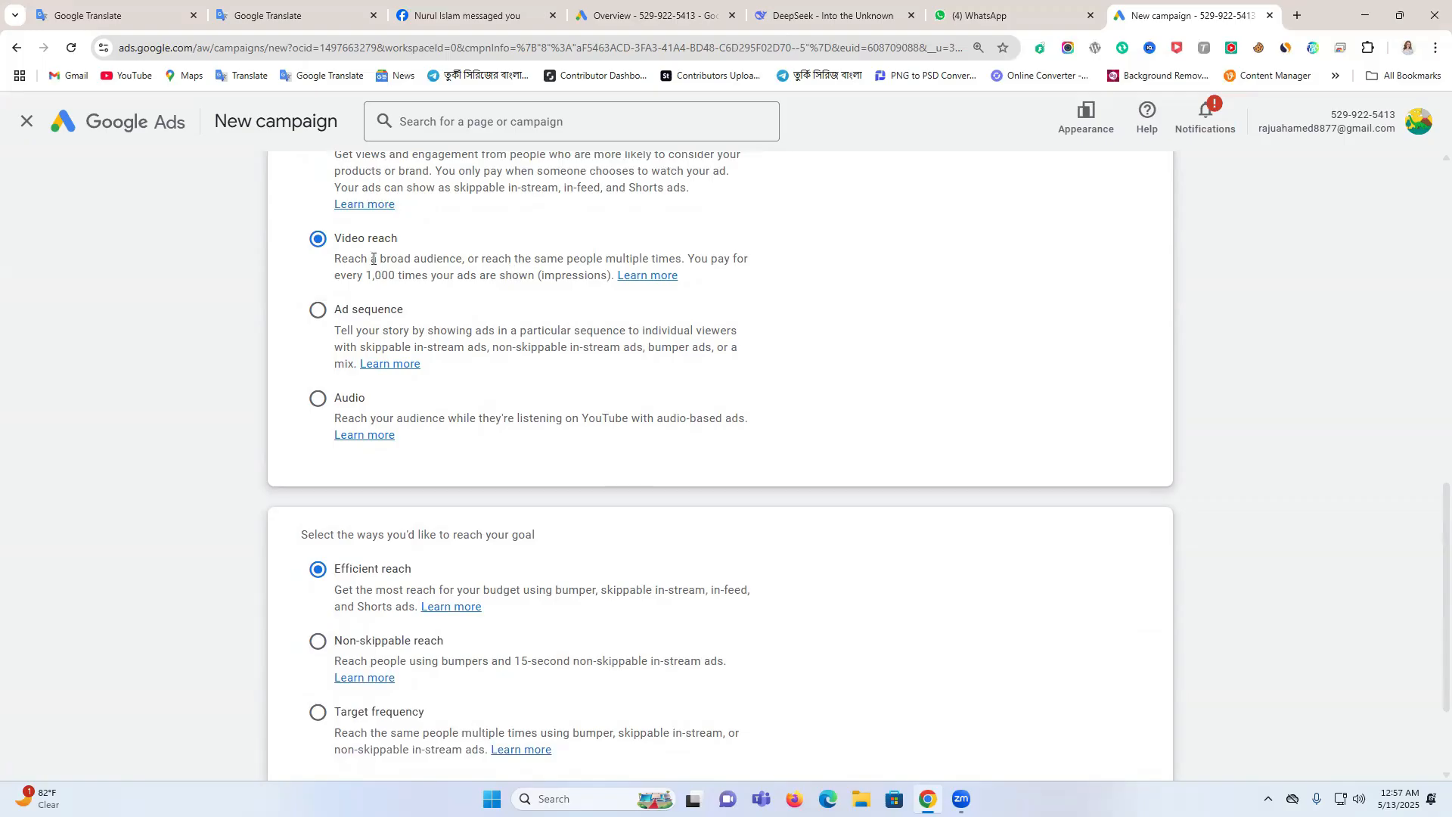
{"action": "scroll", "coordinate": [589, 292], "scroll_direction": "down", "scroll_amount": 2}
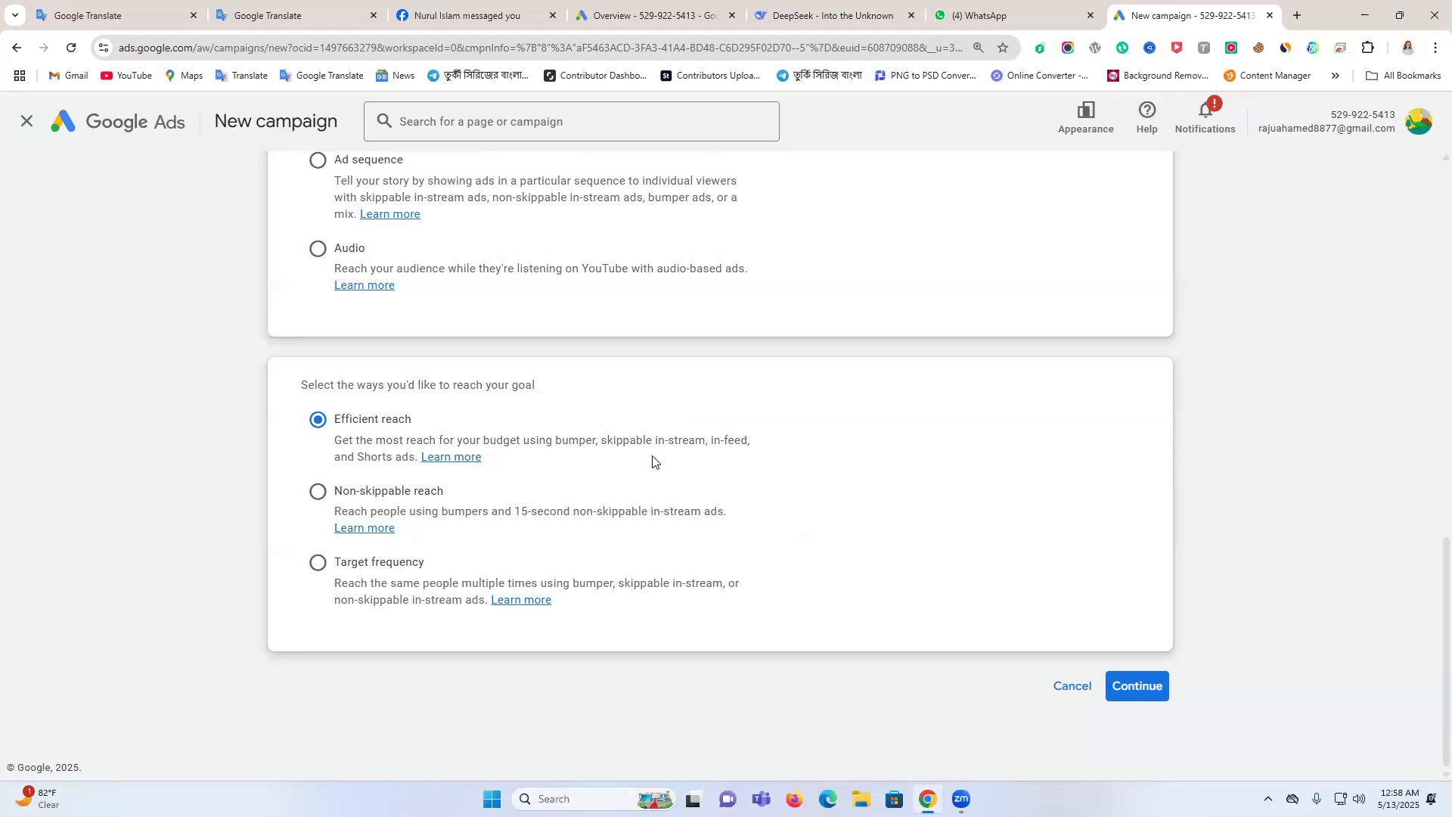
{"action": "left_click", "coordinate": [1139, 687]}
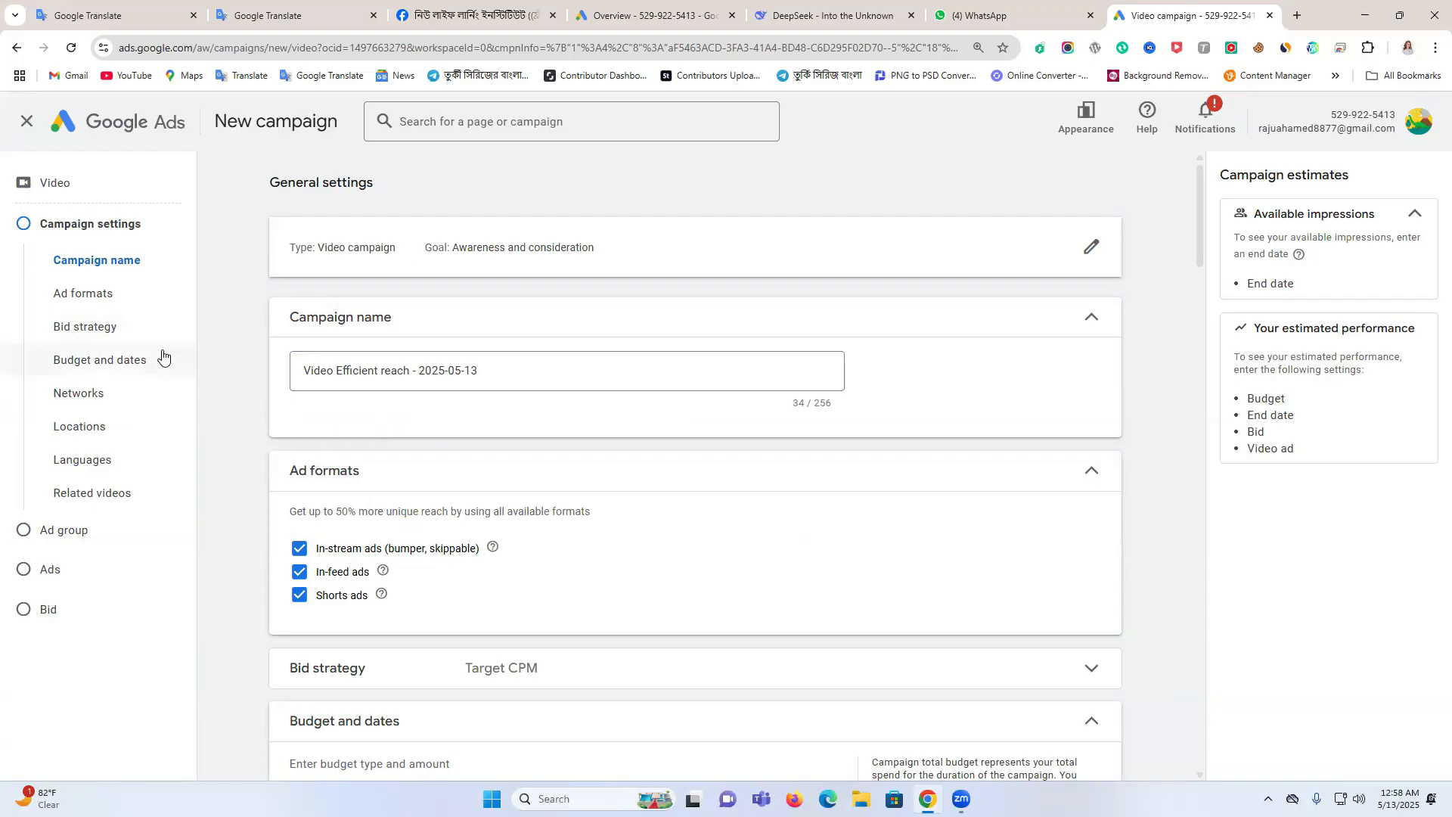
Rename the campaign as "Video promotion ads" and hide the notice about ads not running
{"action": "left_click_drag", "start_coordinate": [497, 366], "coordinate": [296, 372]}
{"action": "type", "text": "Vide"}
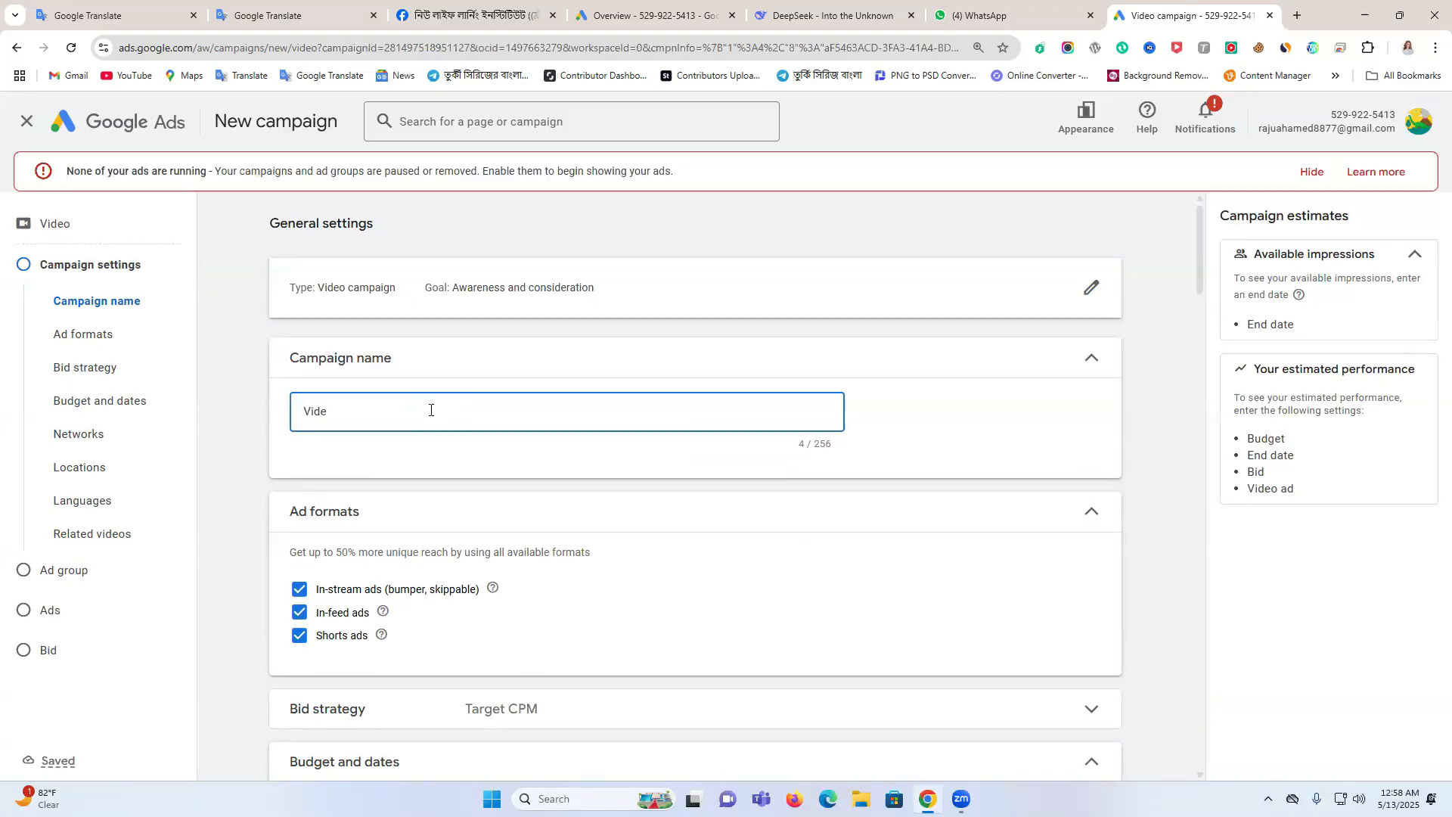
{"action": "type", "text": "o pro"}
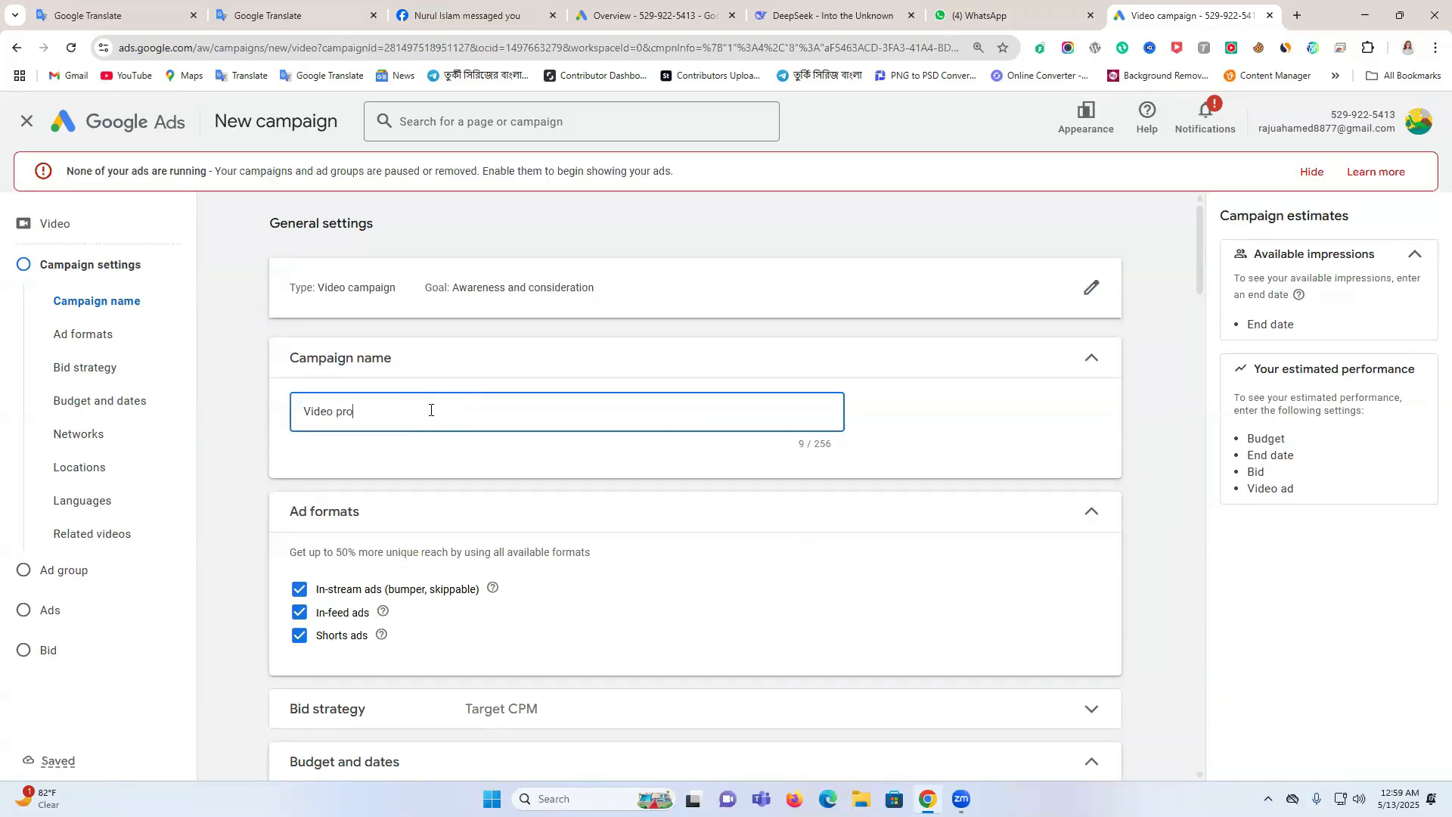
{"action": "type", "text": "motion"}
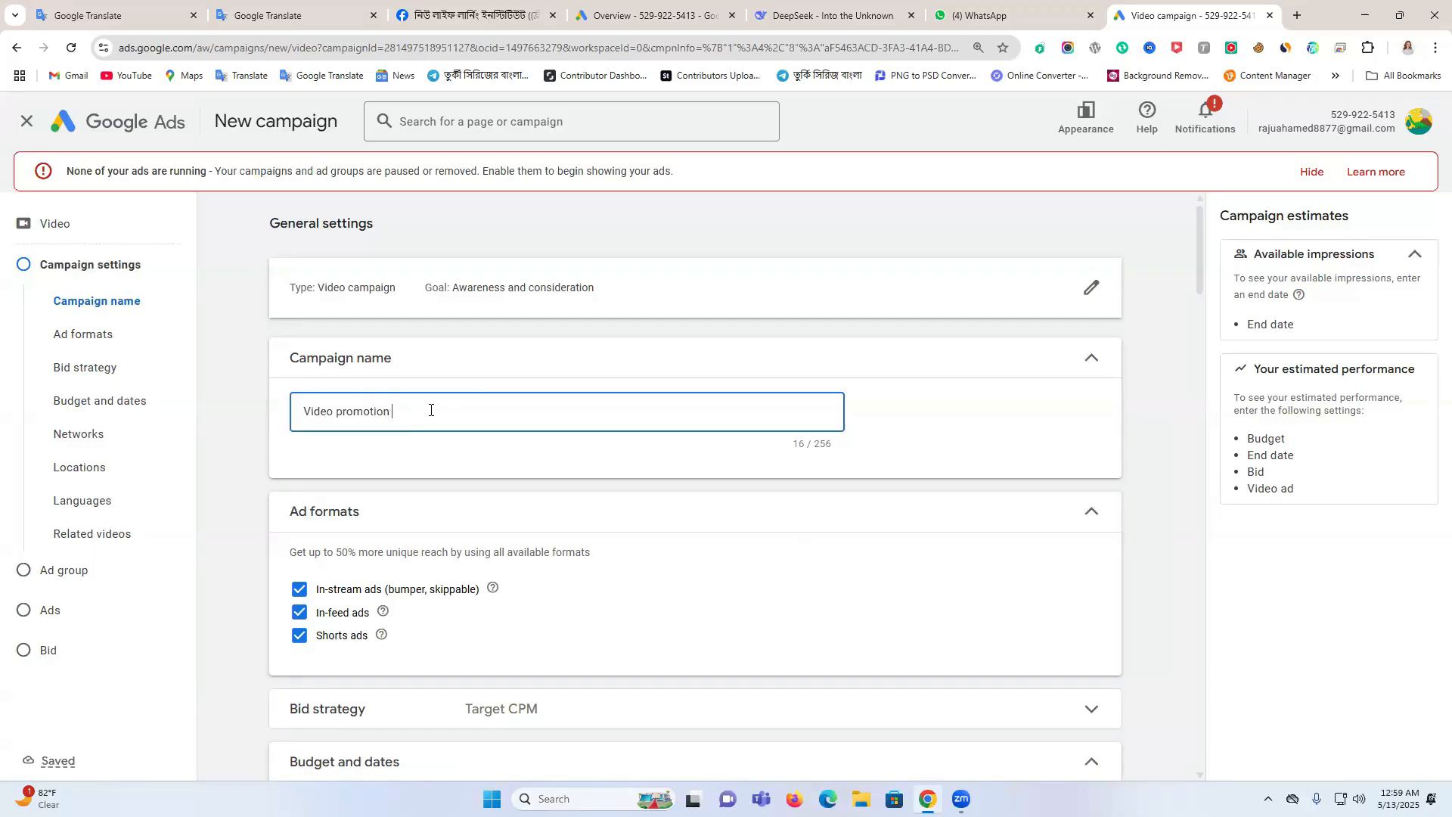
{"action": "type", "text": " ads"}
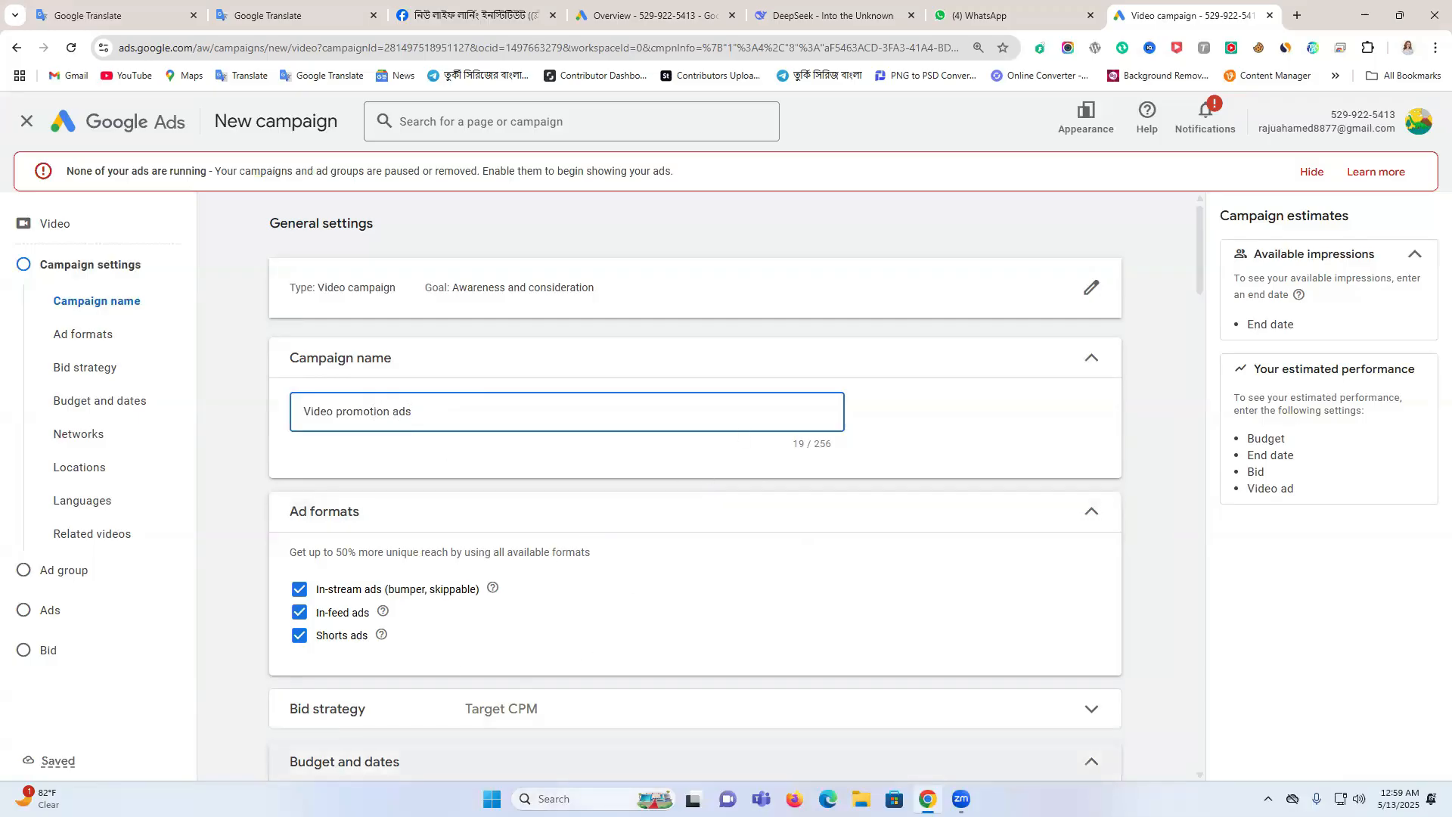
{"action": "left_click", "coordinate": [1312, 173]}
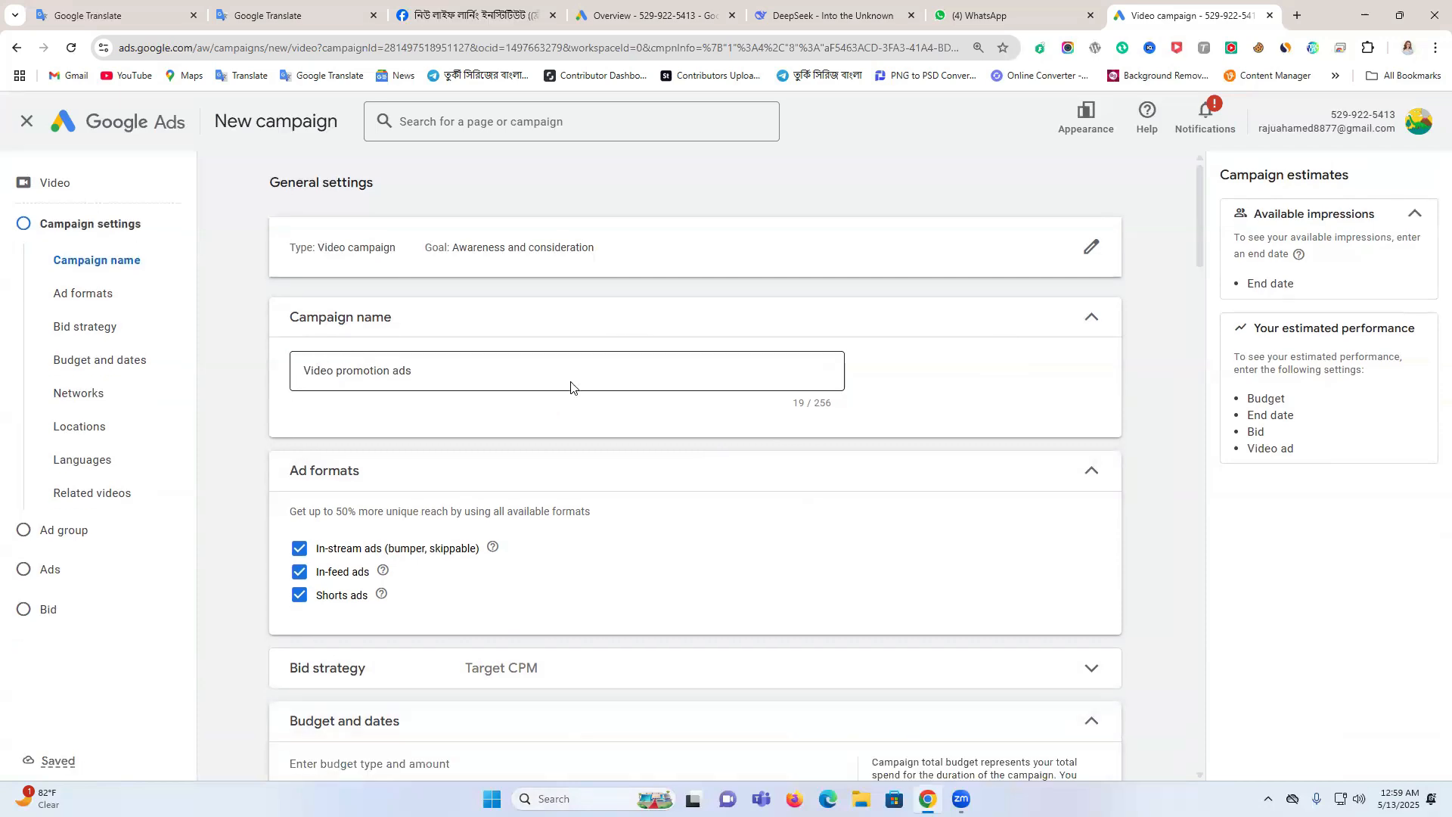
Change the campaign's budget type to Daily and set the amount to $20.00
{"action": "scroll", "coordinate": [571, 387], "scroll_direction": "down", "scroll_amount": 1}
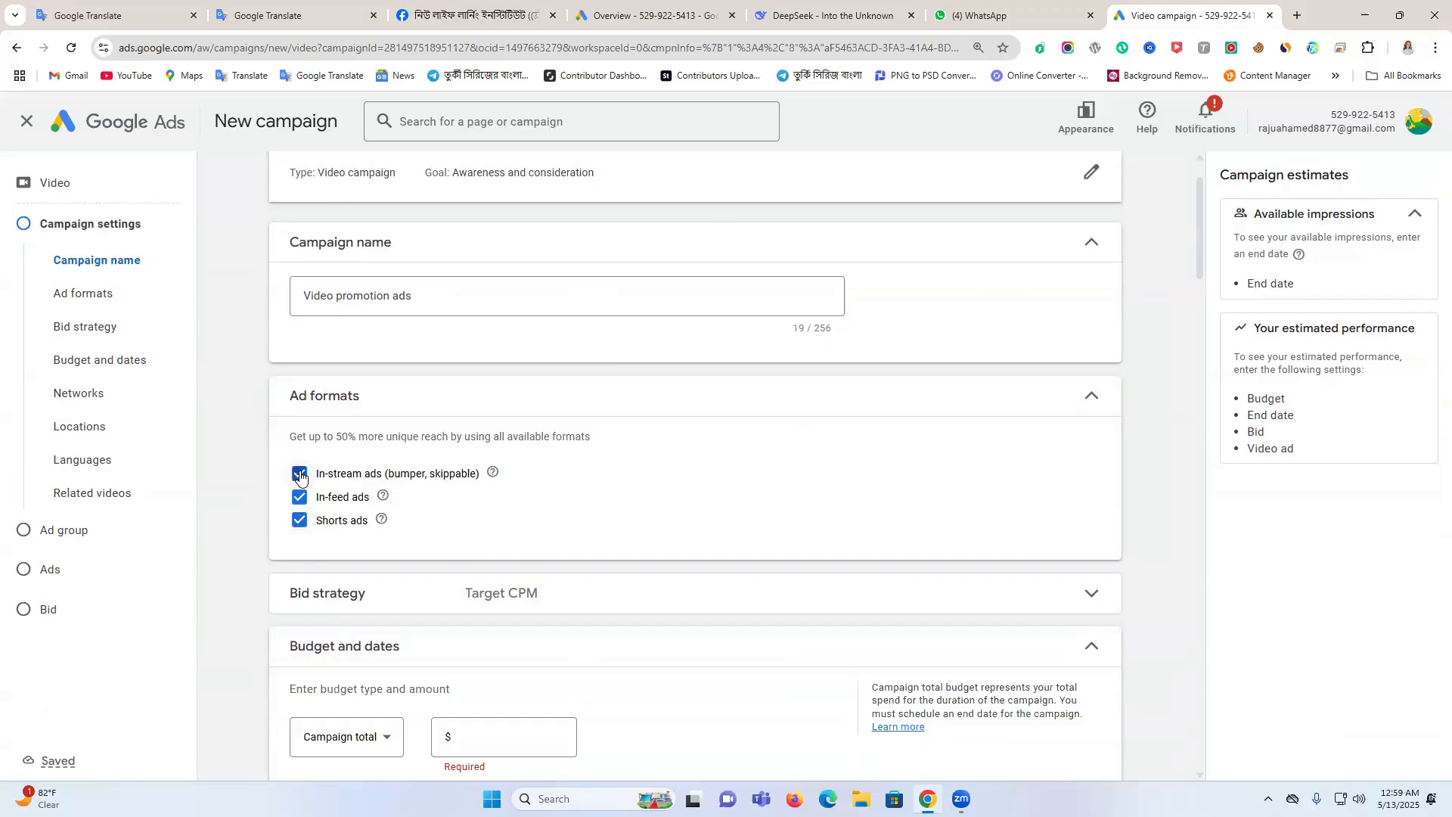
{"action": "scroll", "coordinate": [796, 510], "scroll_direction": "down", "scroll_amount": 3}
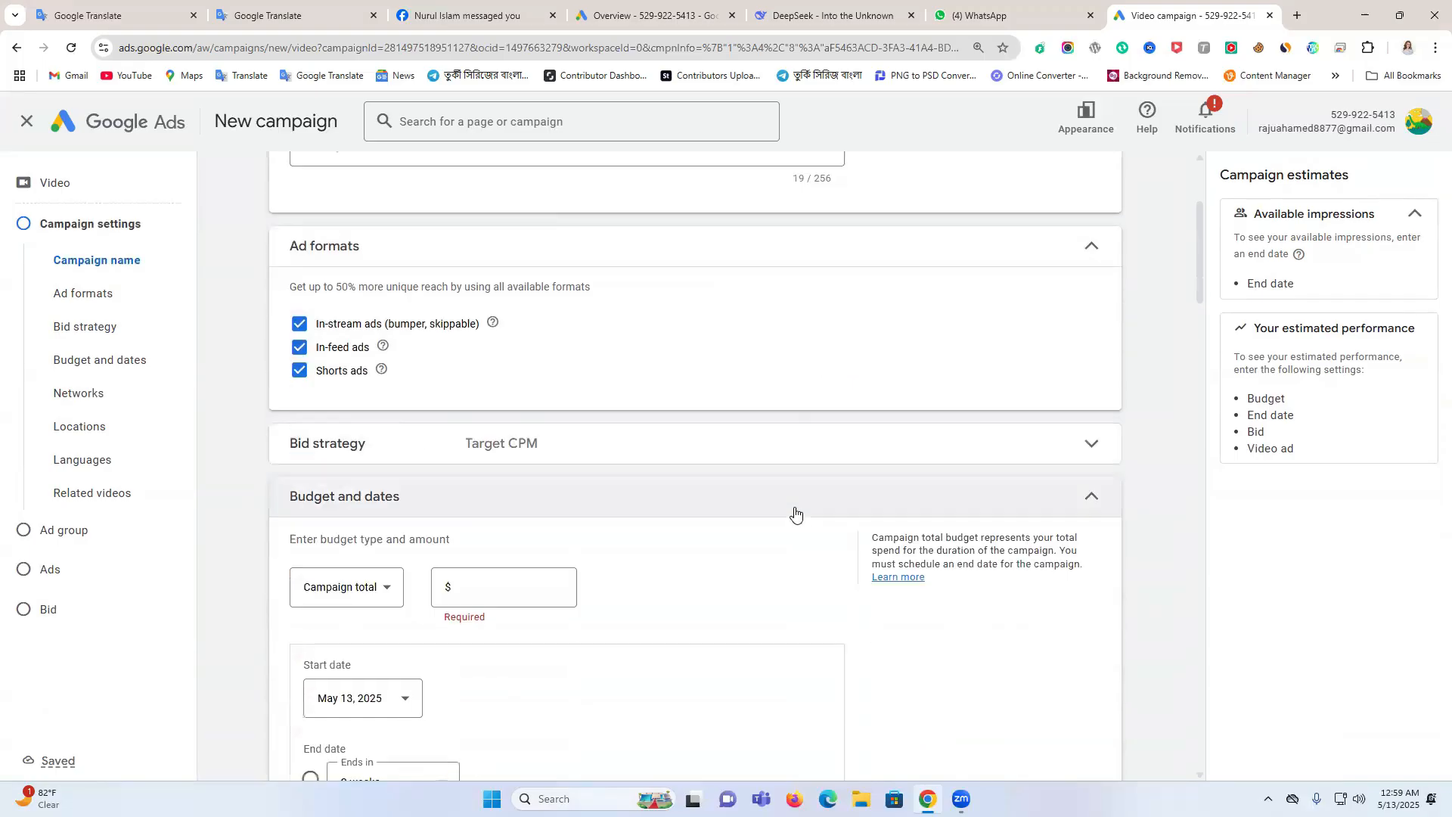
{"action": "left_click", "coordinate": [364, 520]}
{"action": "left_click", "coordinate": [335, 534]}
{"action": "left_click", "coordinate": [514, 512]}
{"action": "type", "text": "20.00"}
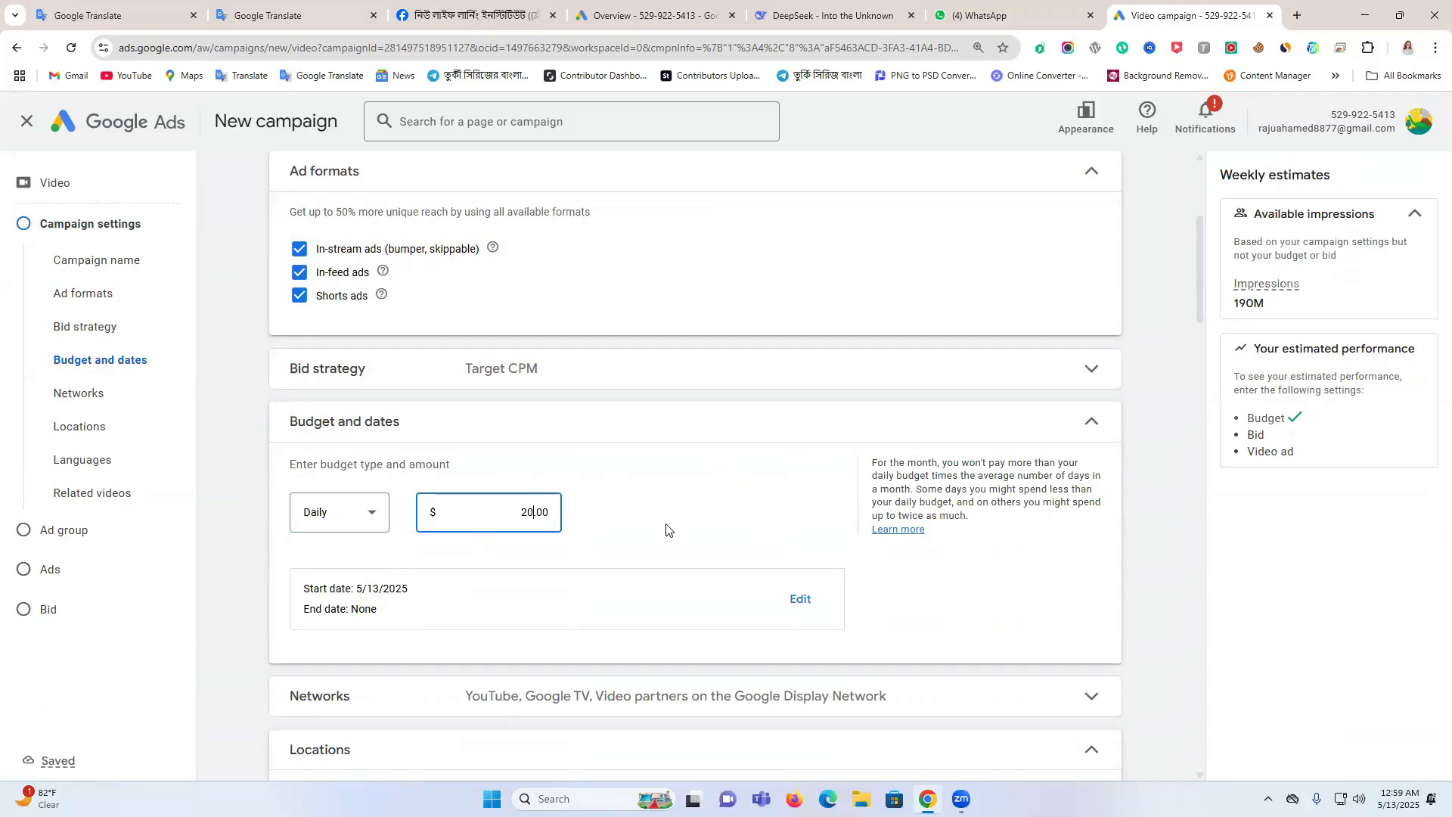
Exclude video partners on the Google Display Network from the campaign's networks
{"action": "scroll", "coordinate": [666, 530], "scroll_direction": "down", "scroll_amount": 1}
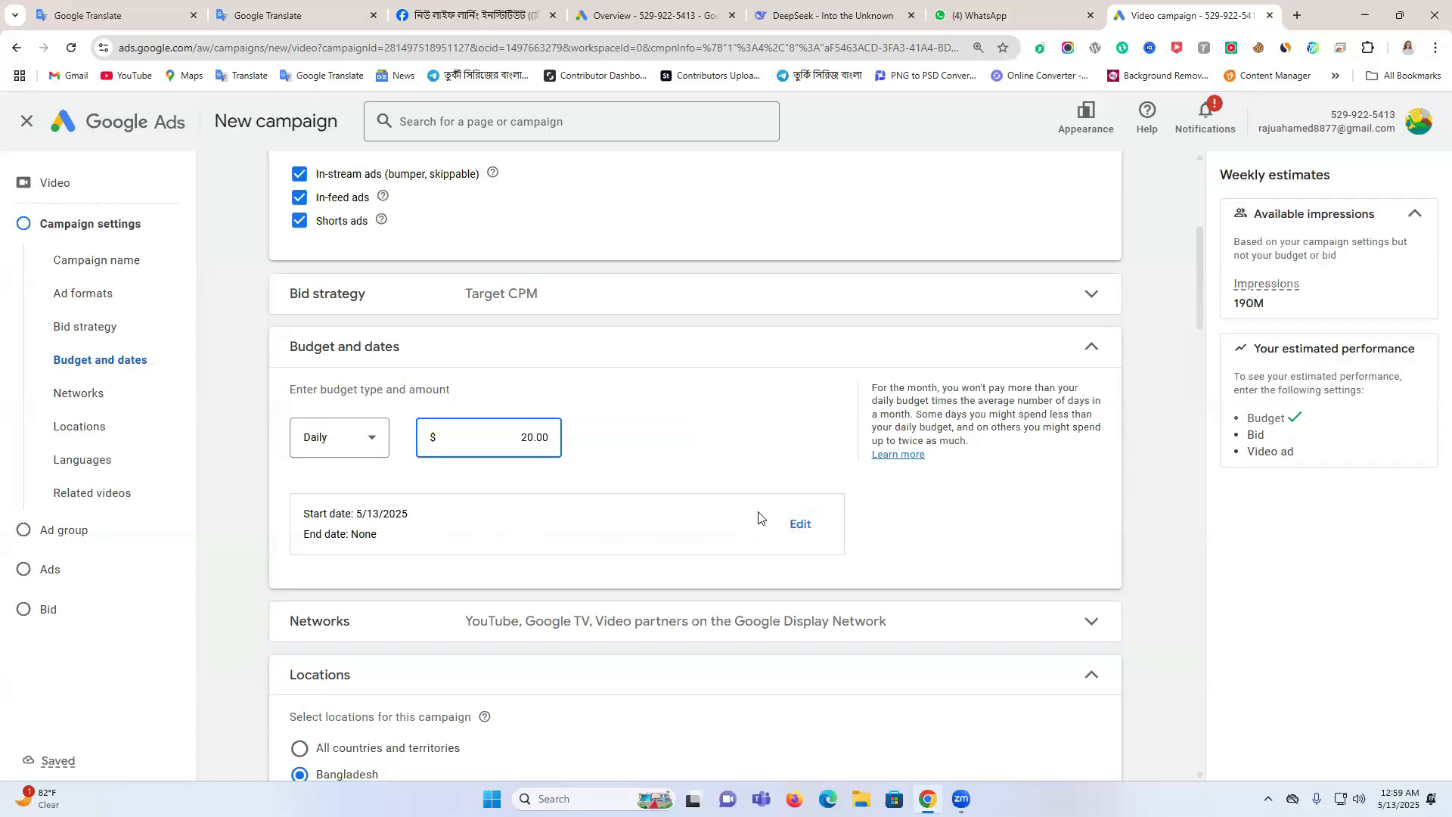
{"action": "scroll", "coordinate": [759, 519], "scroll_direction": "down", "scroll_amount": 2}
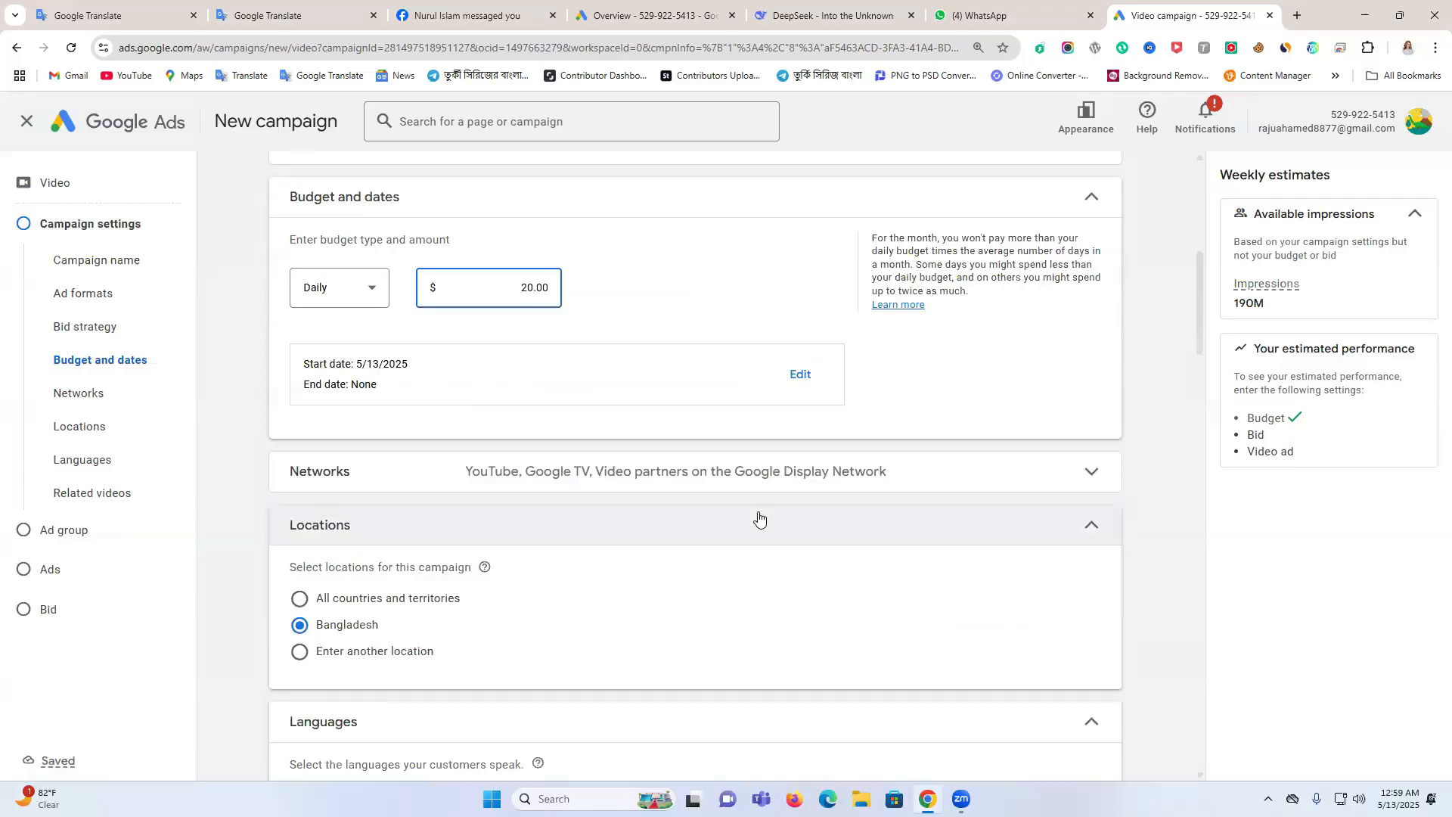
{"action": "left_click", "coordinate": [460, 477]}
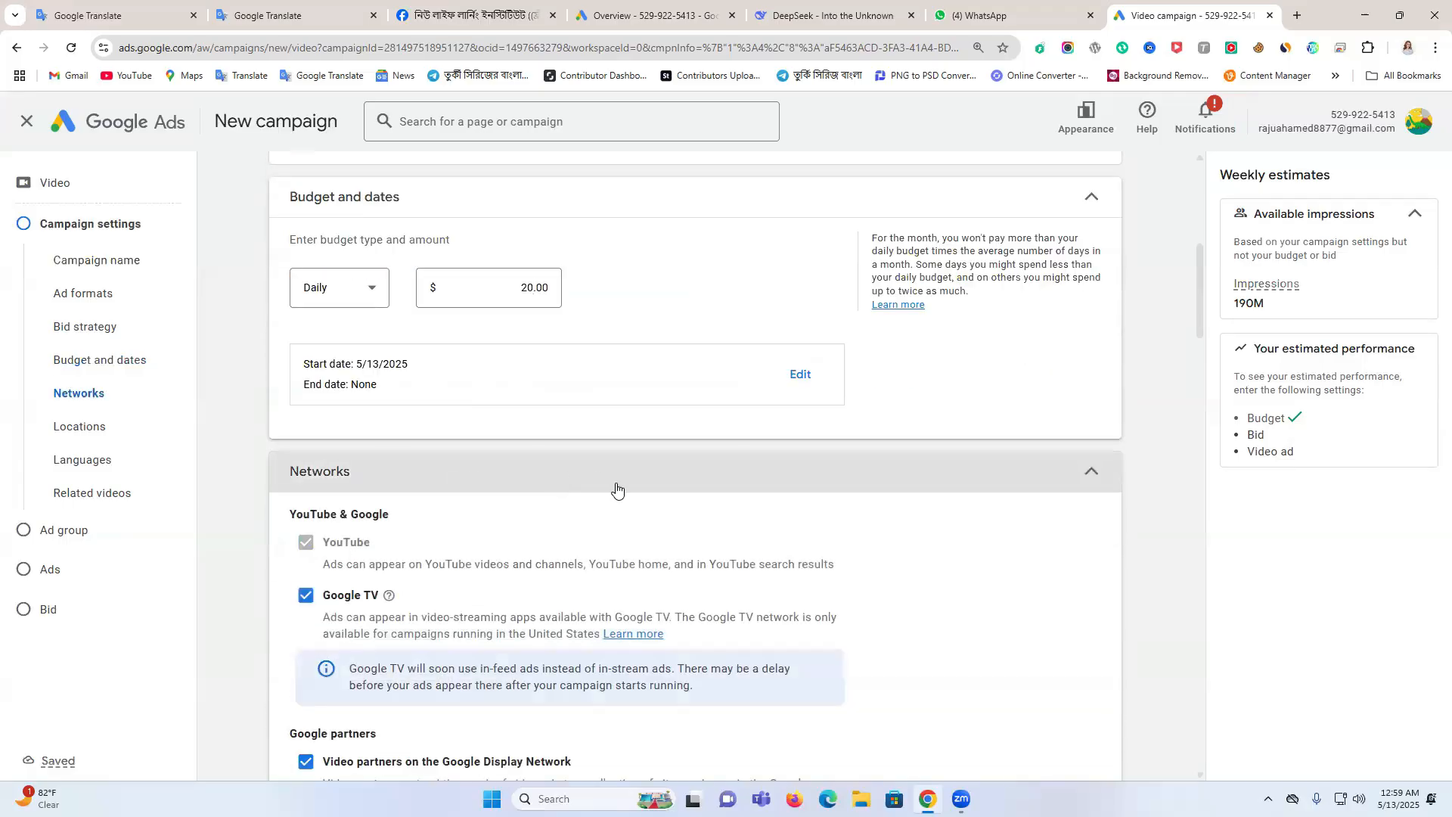
{"action": "scroll", "coordinate": [615, 490], "scroll_direction": "down", "scroll_amount": 2}
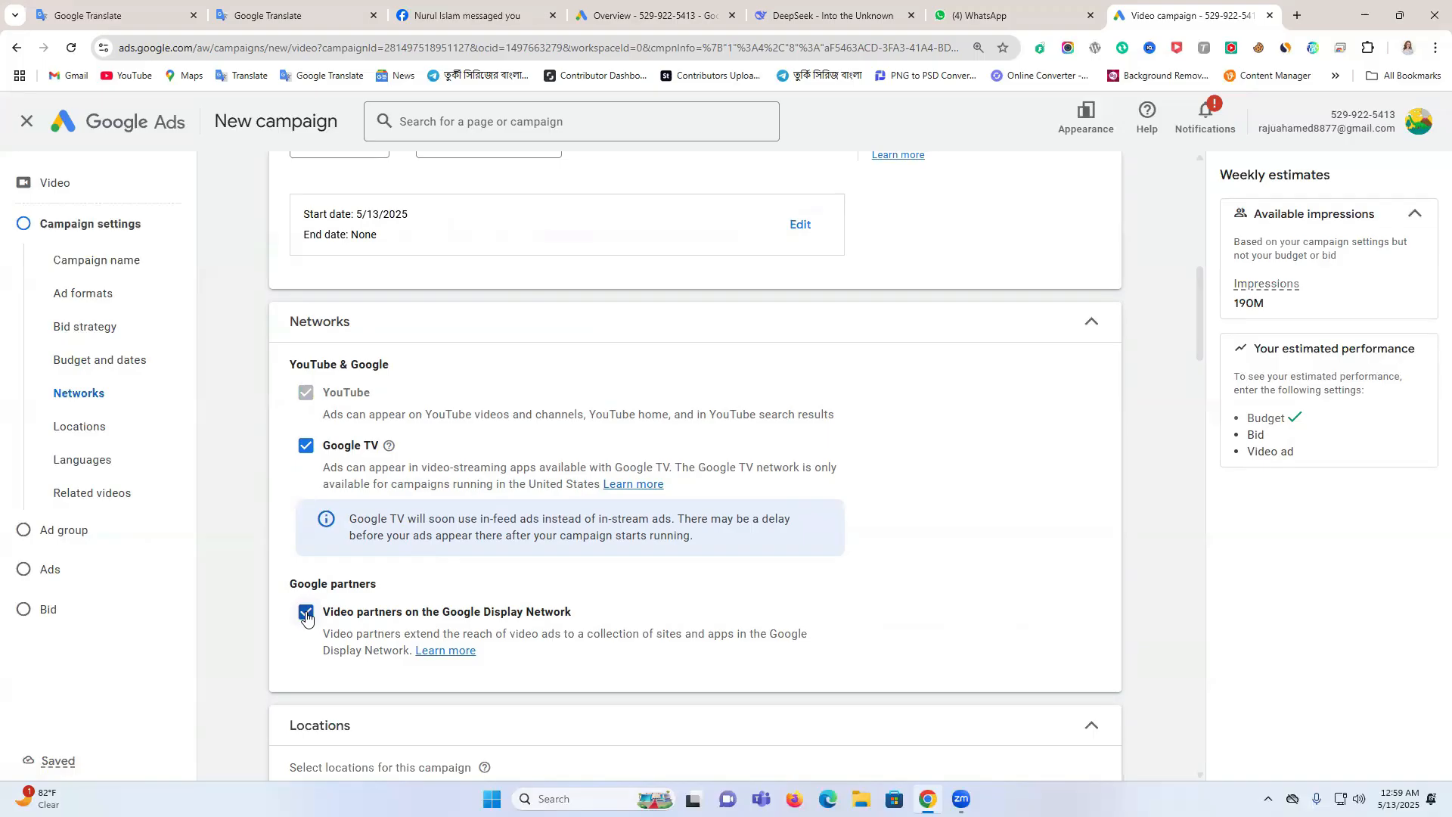
{"action": "left_click", "coordinate": [306, 616]}
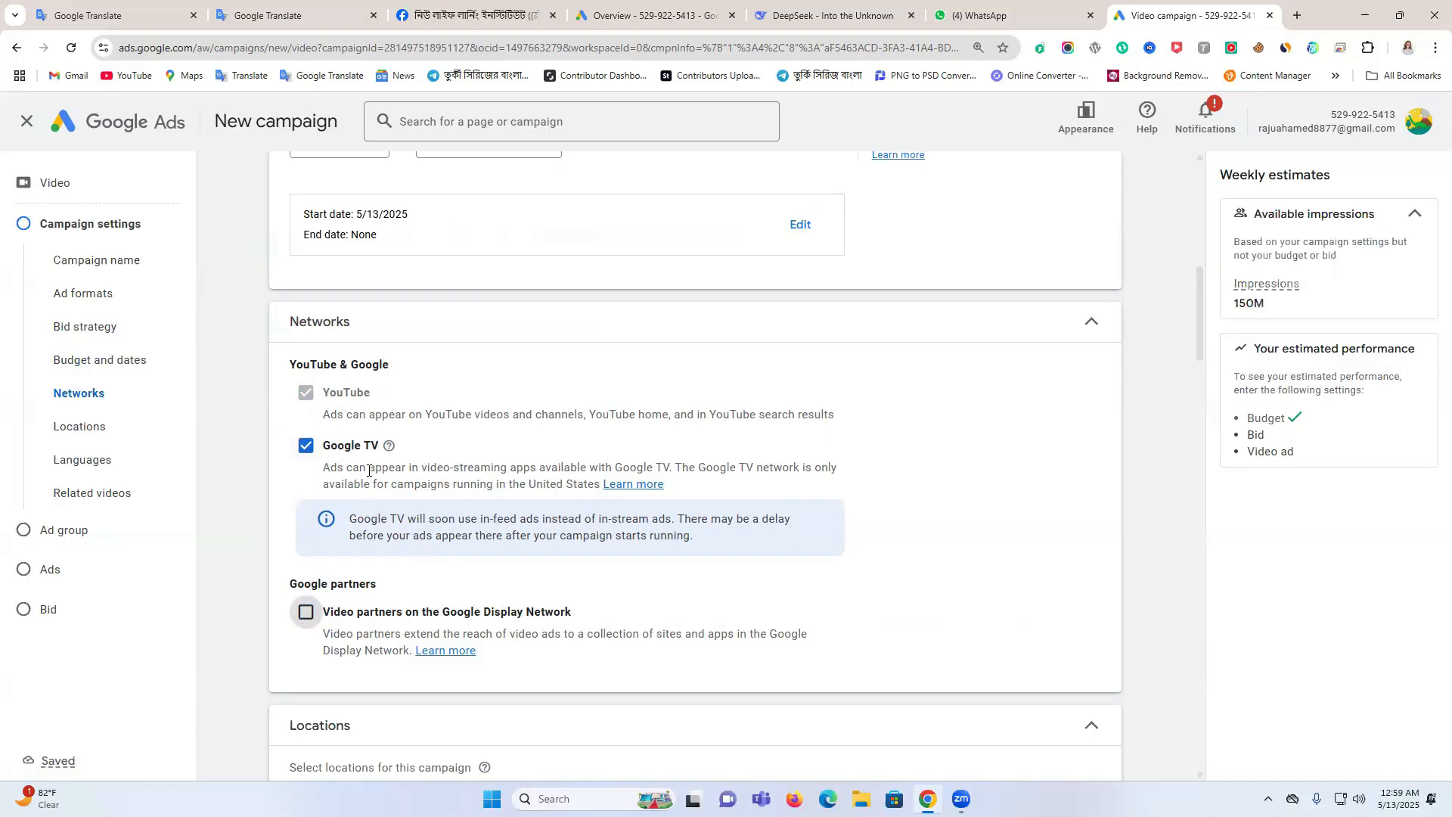
{"action": "scroll", "coordinate": [479, 463], "scroll_direction": "down", "scroll_amount": 4}
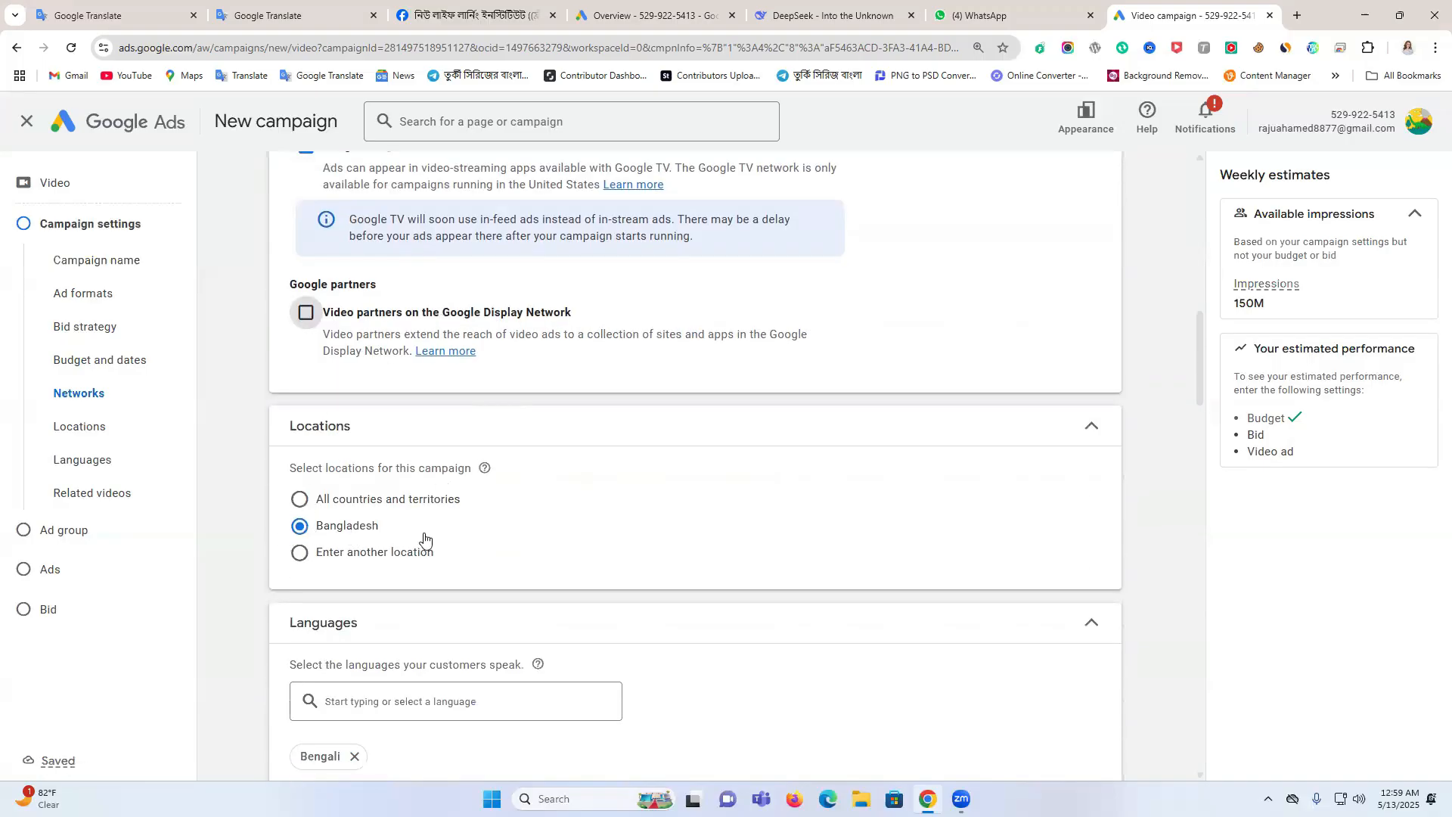
Review the campaign's location and language settings and look into the related videos option
{"action": "scroll", "coordinate": [424, 538], "scroll_direction": "down", "scroll_amount": 2}
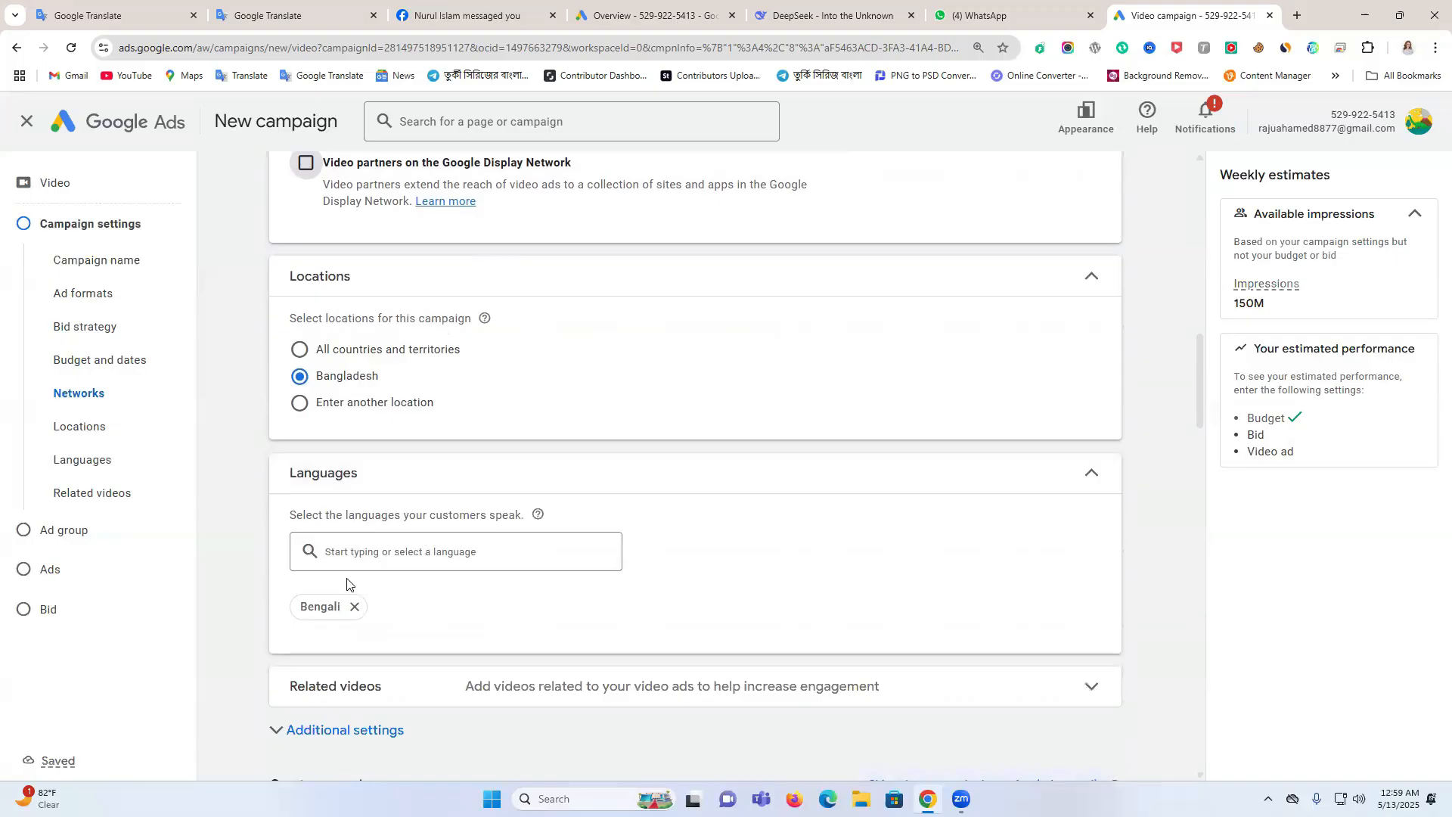
{"action": "scroll", "coordinate": [347, 583], "scroll_direction": "down", "scroll_amount": 1}
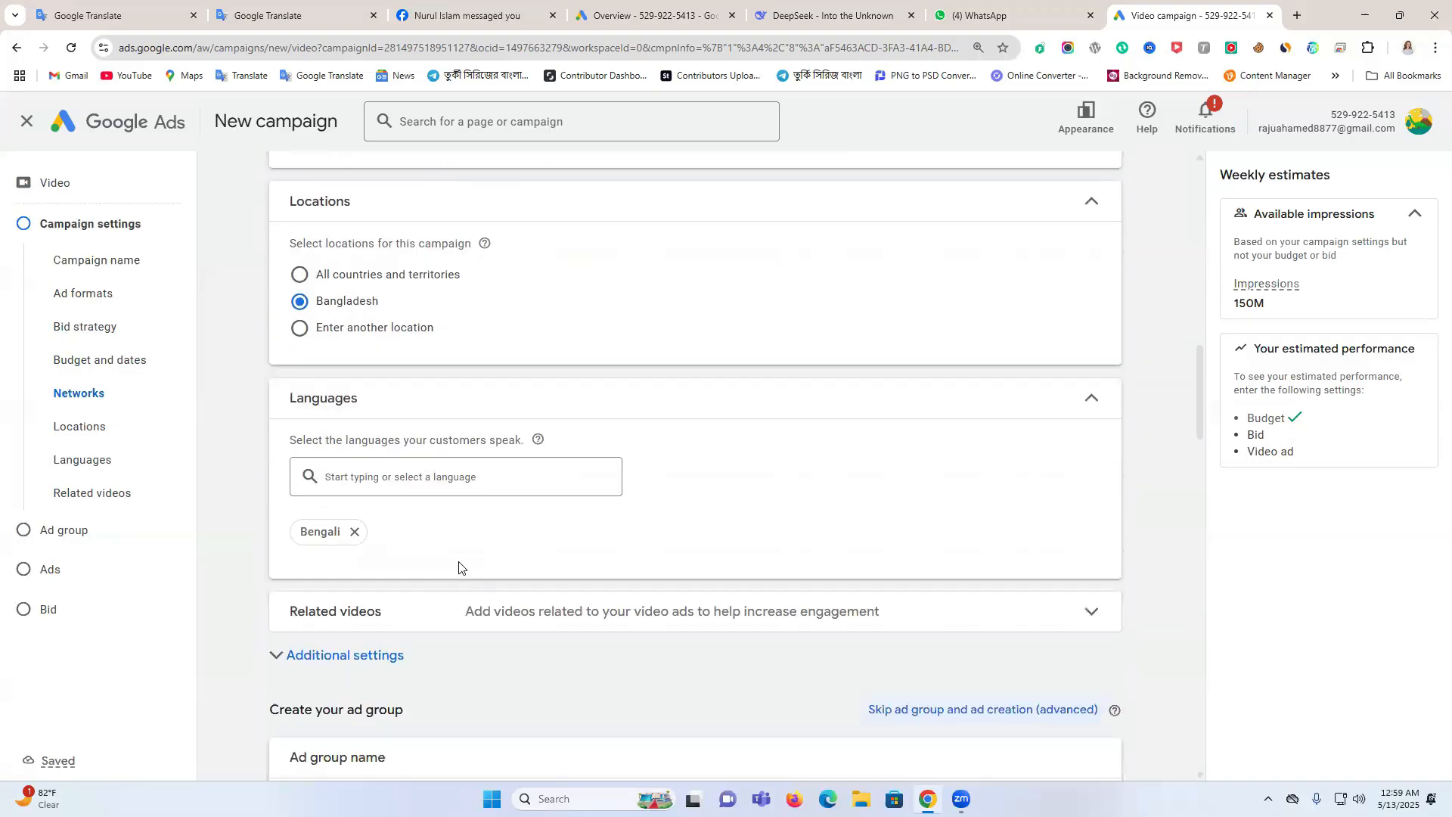
{"action": "left_click", "coordinate": [392, 617]}
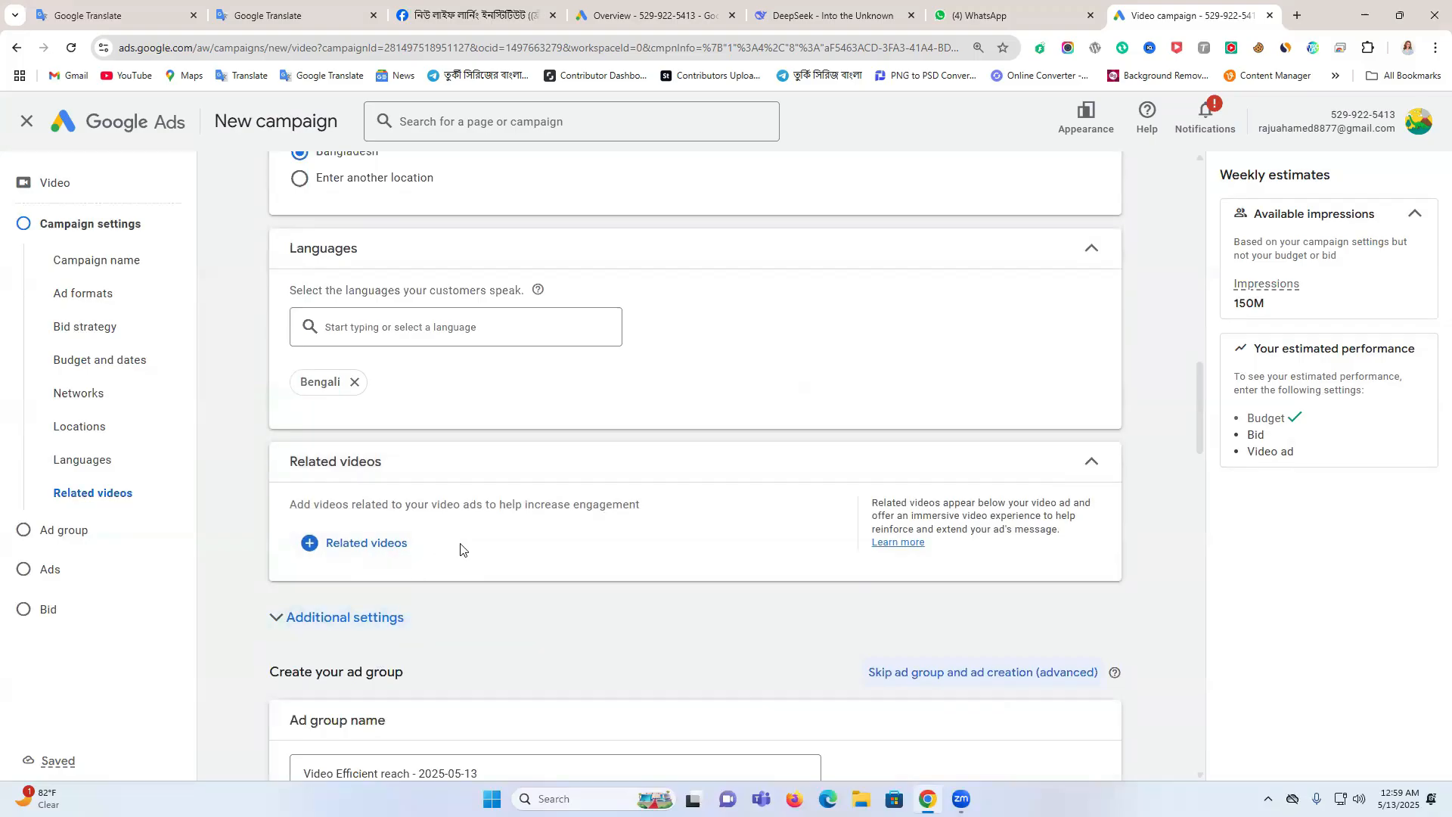
{"action": "scroll", "coordinate": [460, 548], "scroll_direction": "down", "scroll_amount": 1}
{"action": "left_click", "coordinate": [1078, 394]}
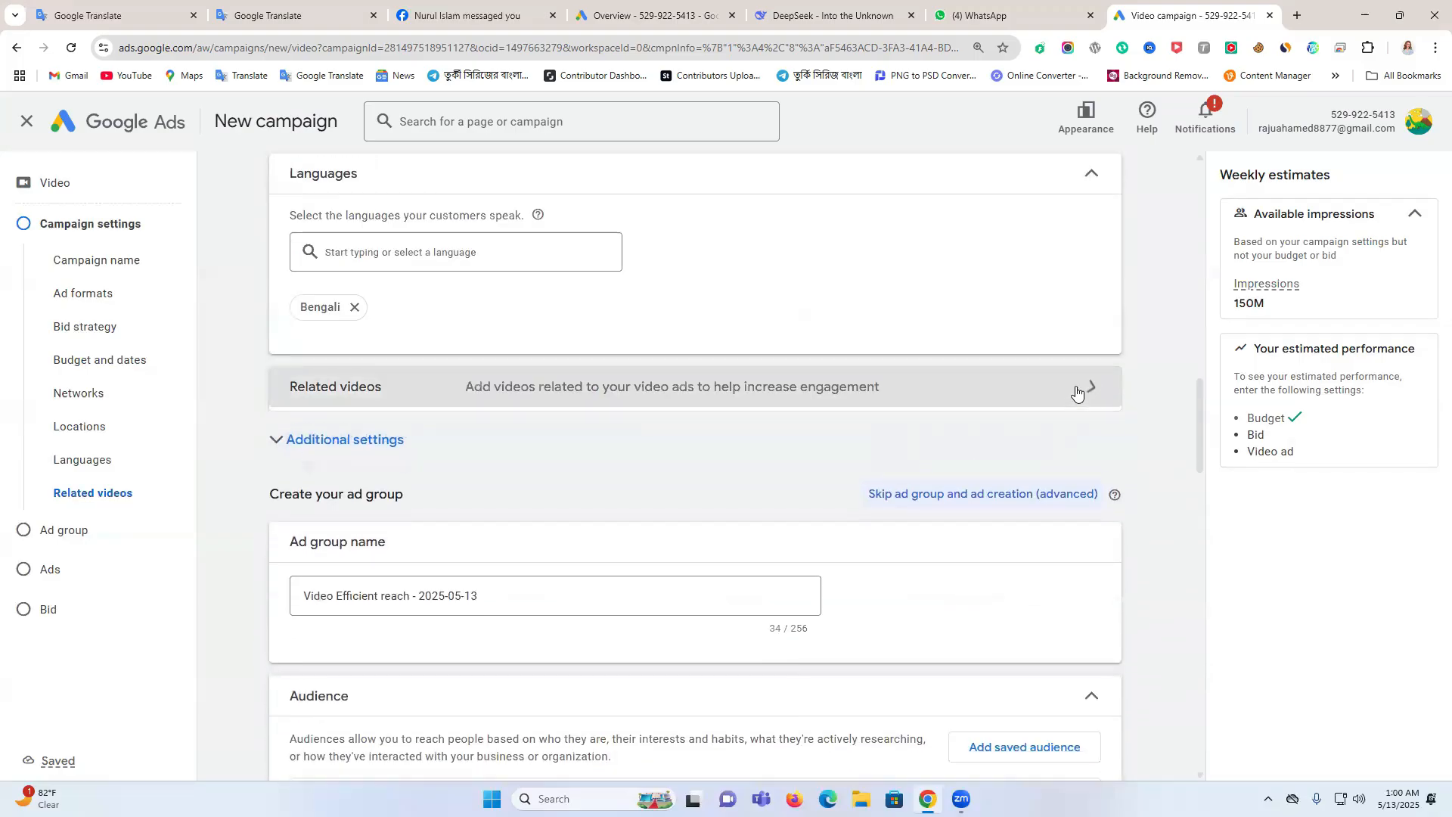
Expand the additional settings and look through the specific device targeting options, keeping ads on all eligible devices
{"action": "left_click", "coordinate": [325, 435]}
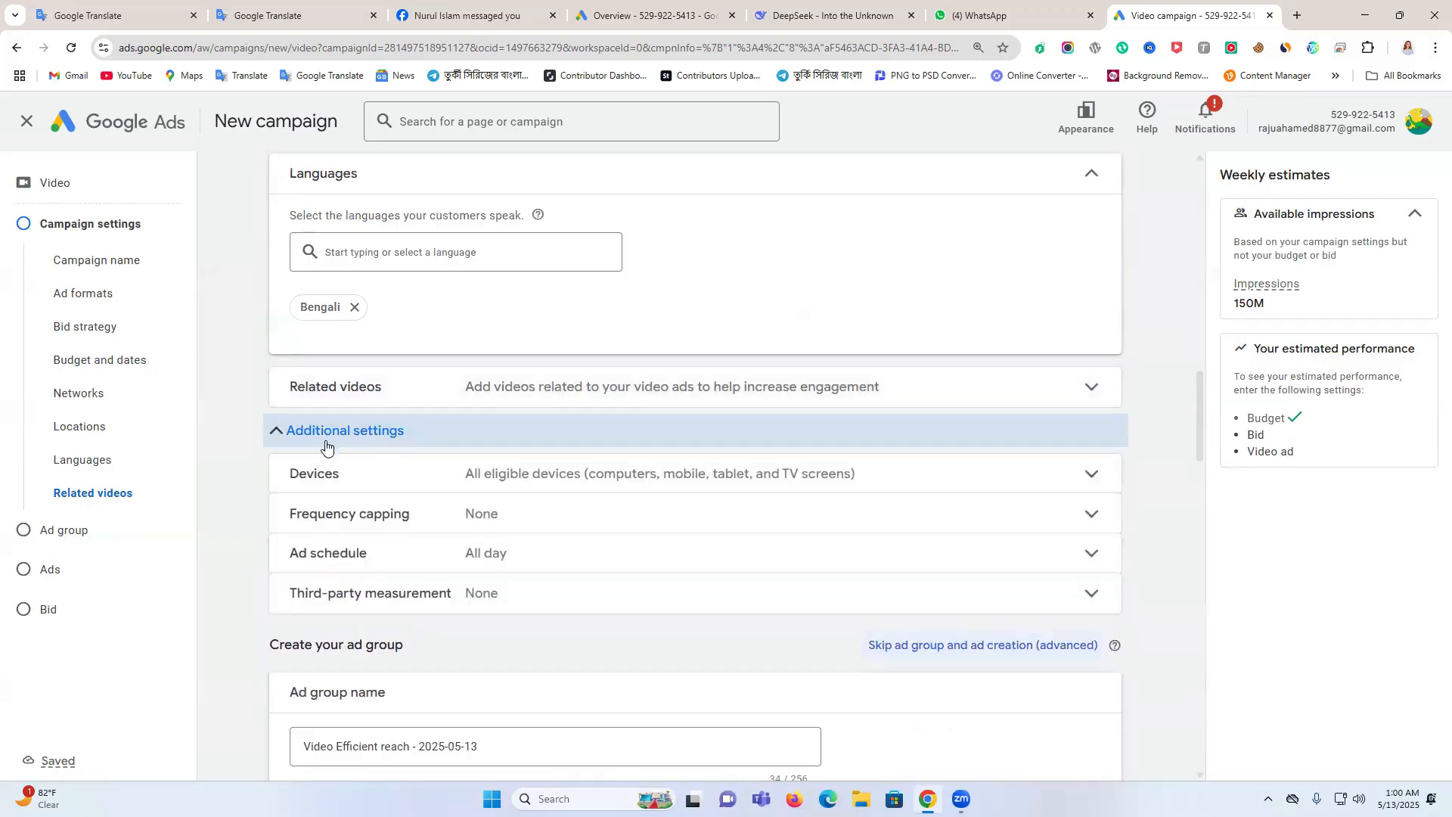
{"action": "left_click", "coordinate": [505, 477]}
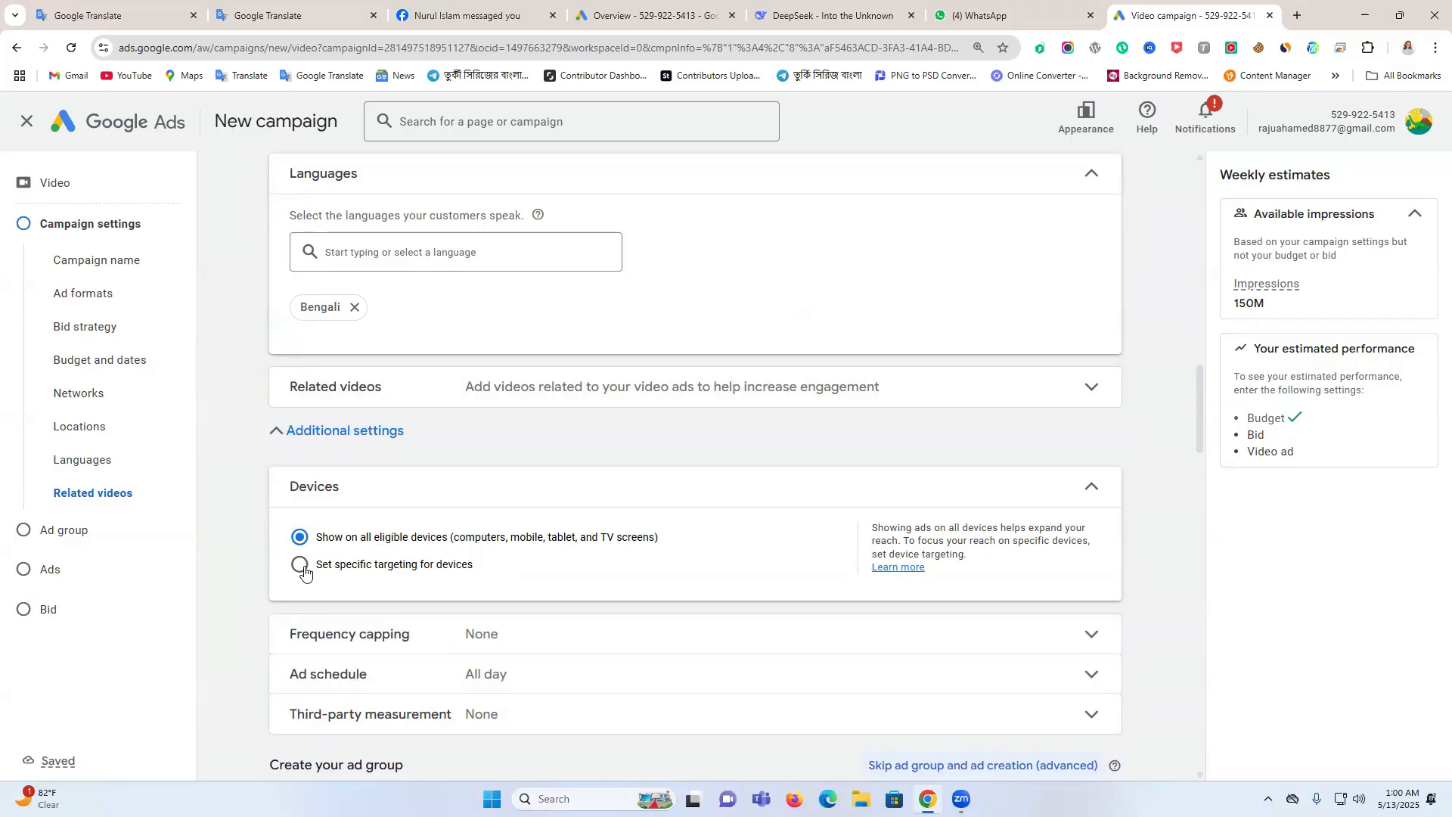
{"action": "left_click", "coordinate": [393, 573]}
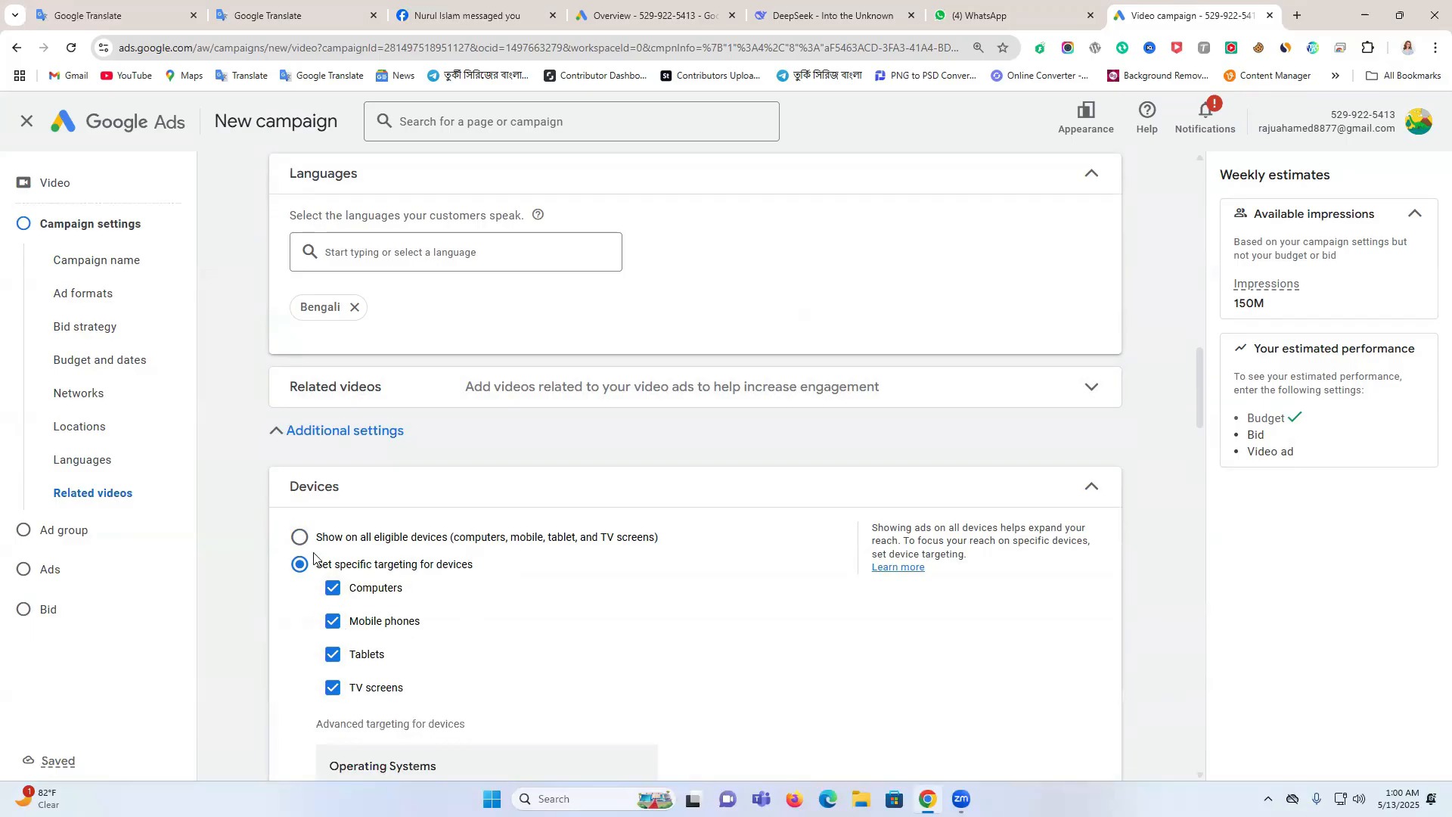
{"action": "scroll", "coordinate": [421, 623], "scroll_direction": "down", "scroll_amount": 2}
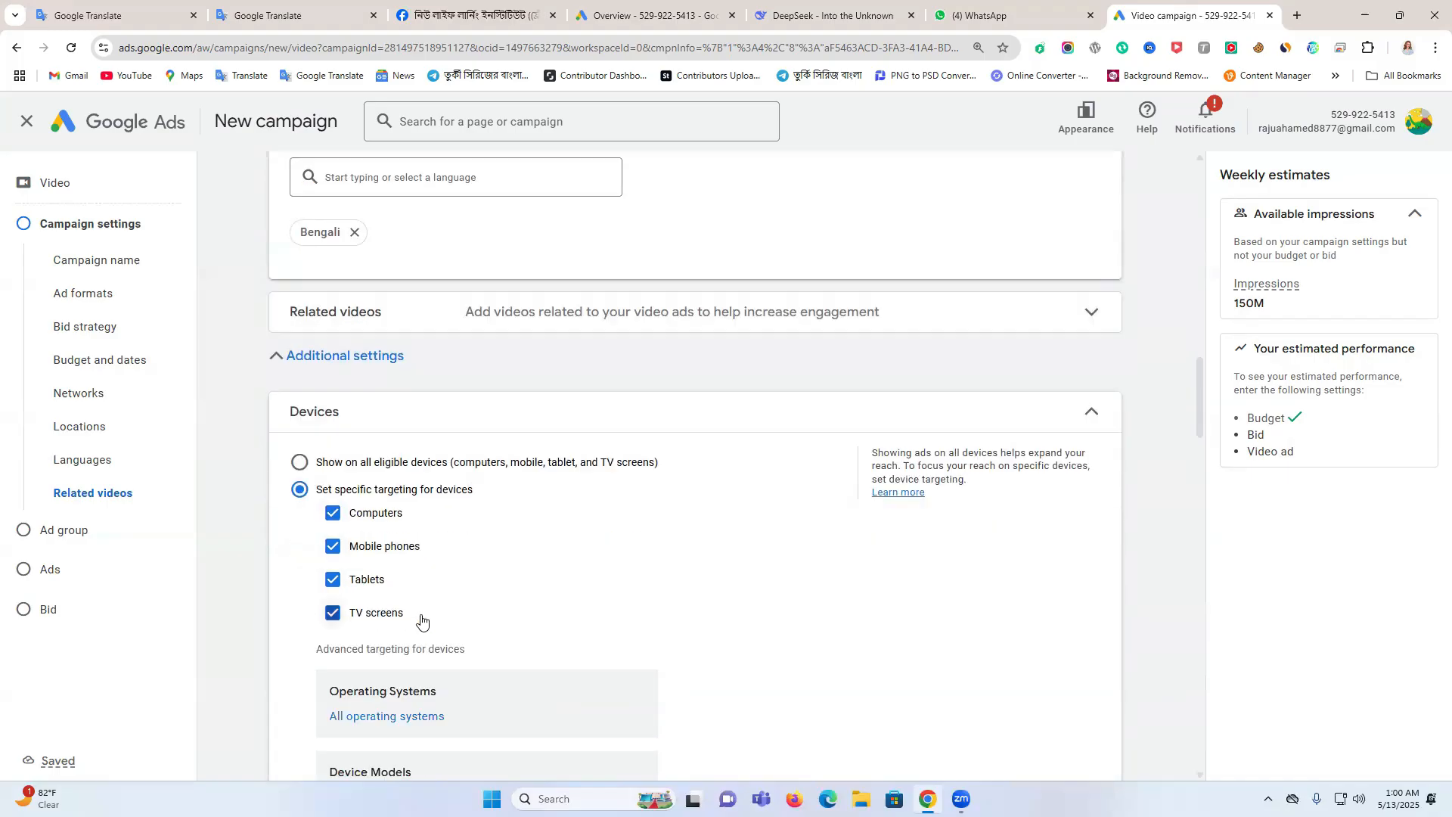
{"action": "scroll", "coordinate": [373, 639], "scroll_direction": "down", "scroll_amount": 2}
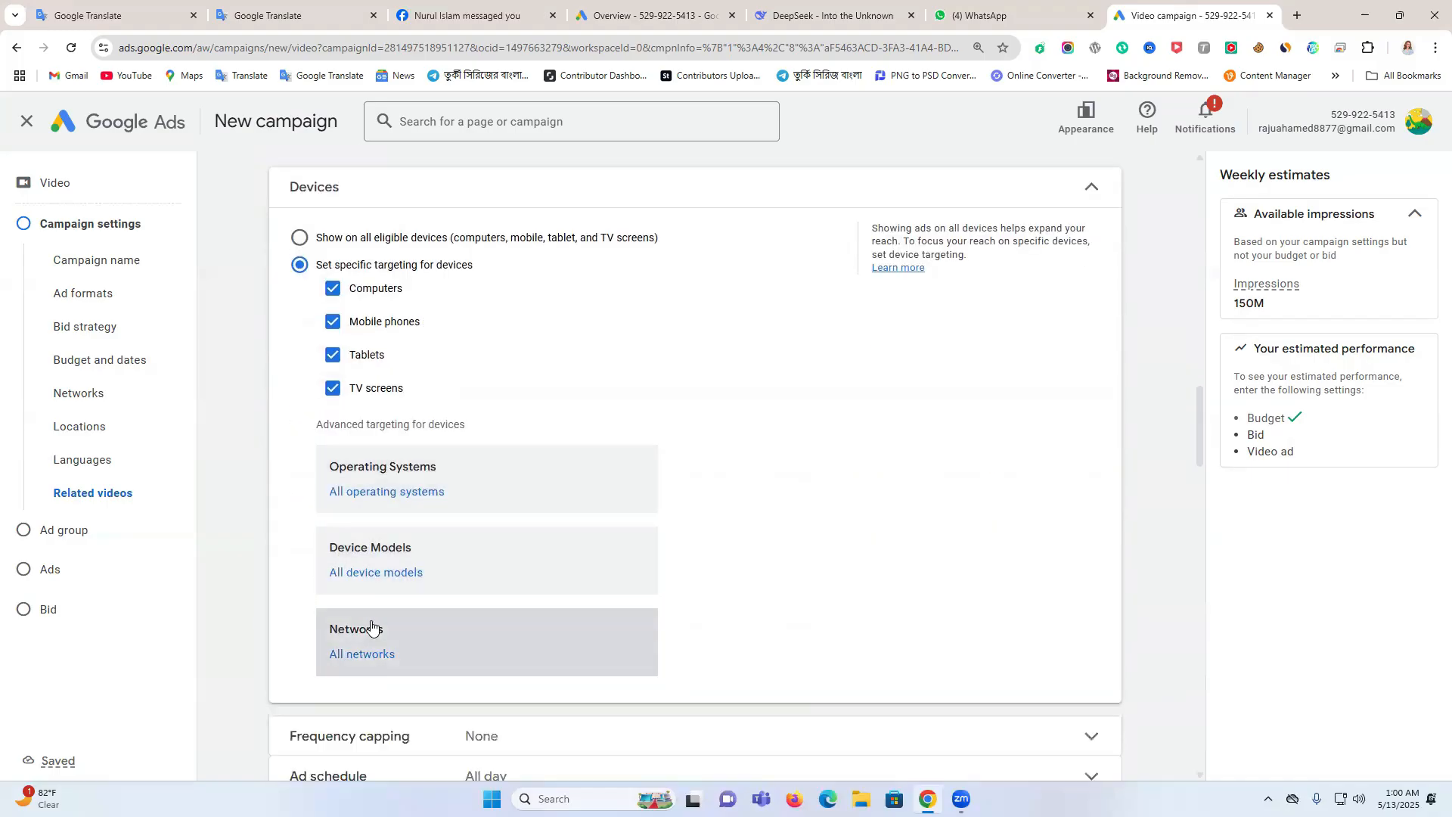
{"action": "scroll", "coordinate": [433, 424], "scroll_direction": "up", "scroll_amount": 1}
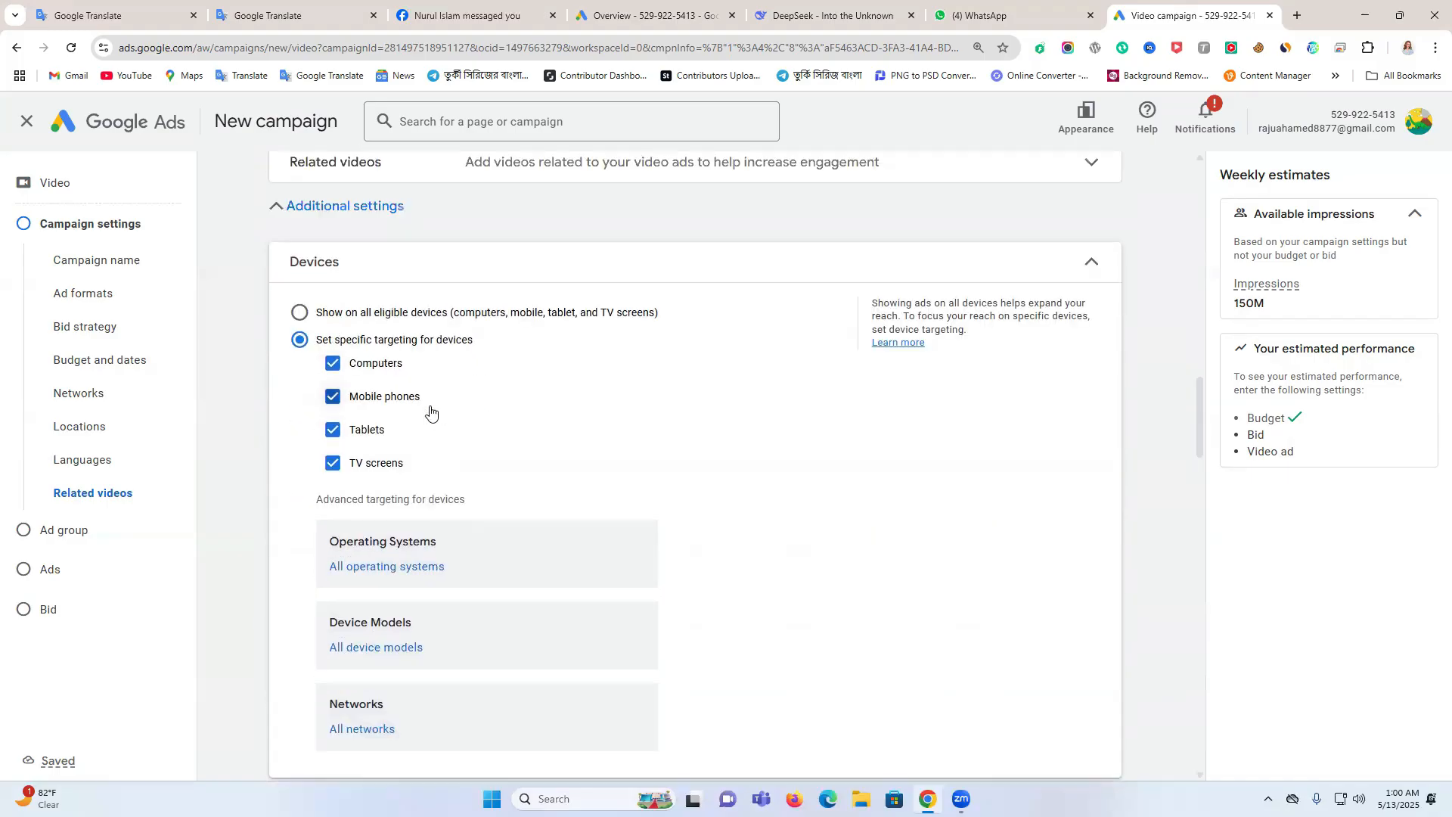
{"action": "left_click", "coordinate": [301, 315]}
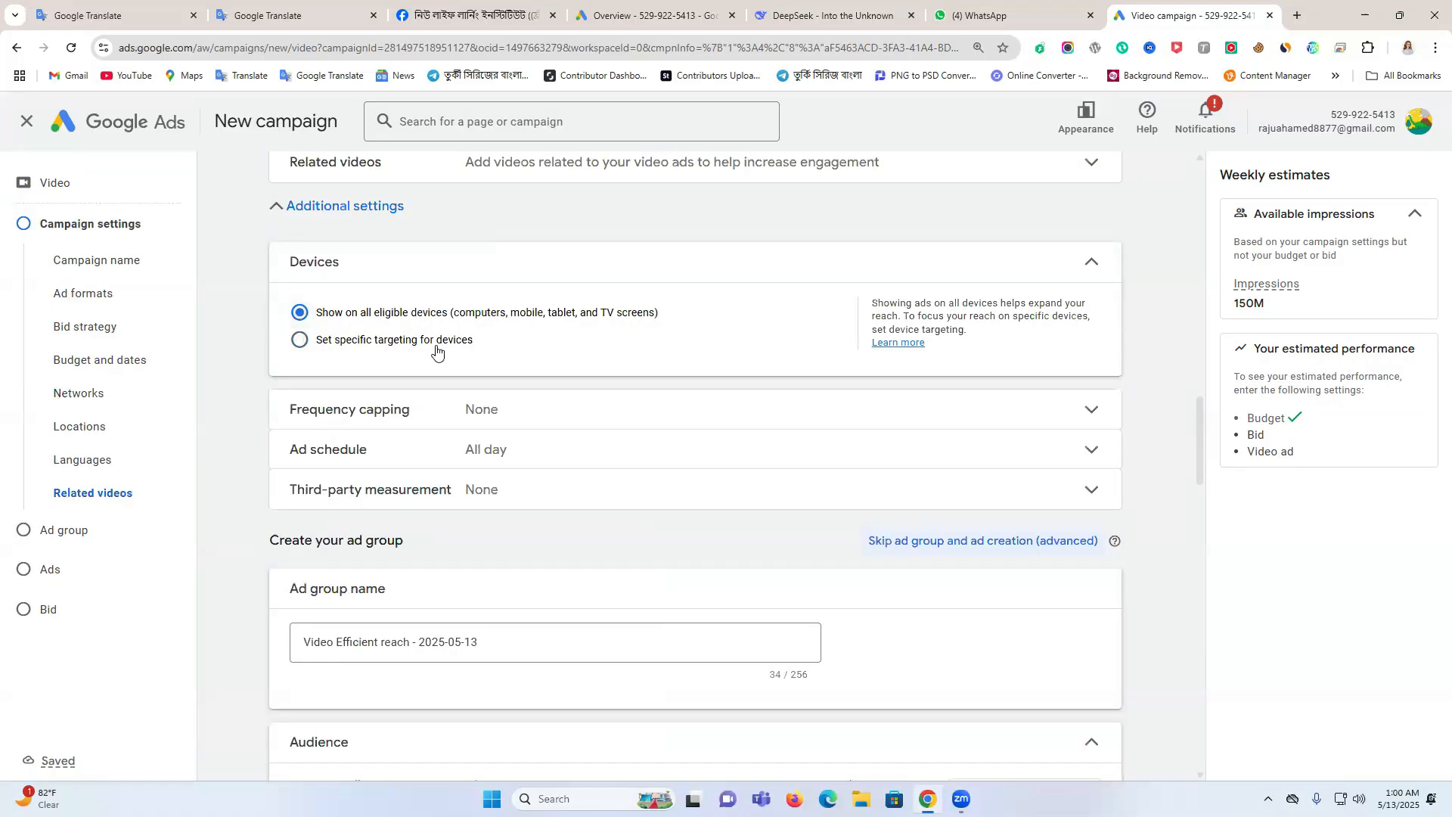
Open the frequency capping settings and try a view frequency cap of 1 per day
{"action": "left_click", "coordinate": [509, 410]}
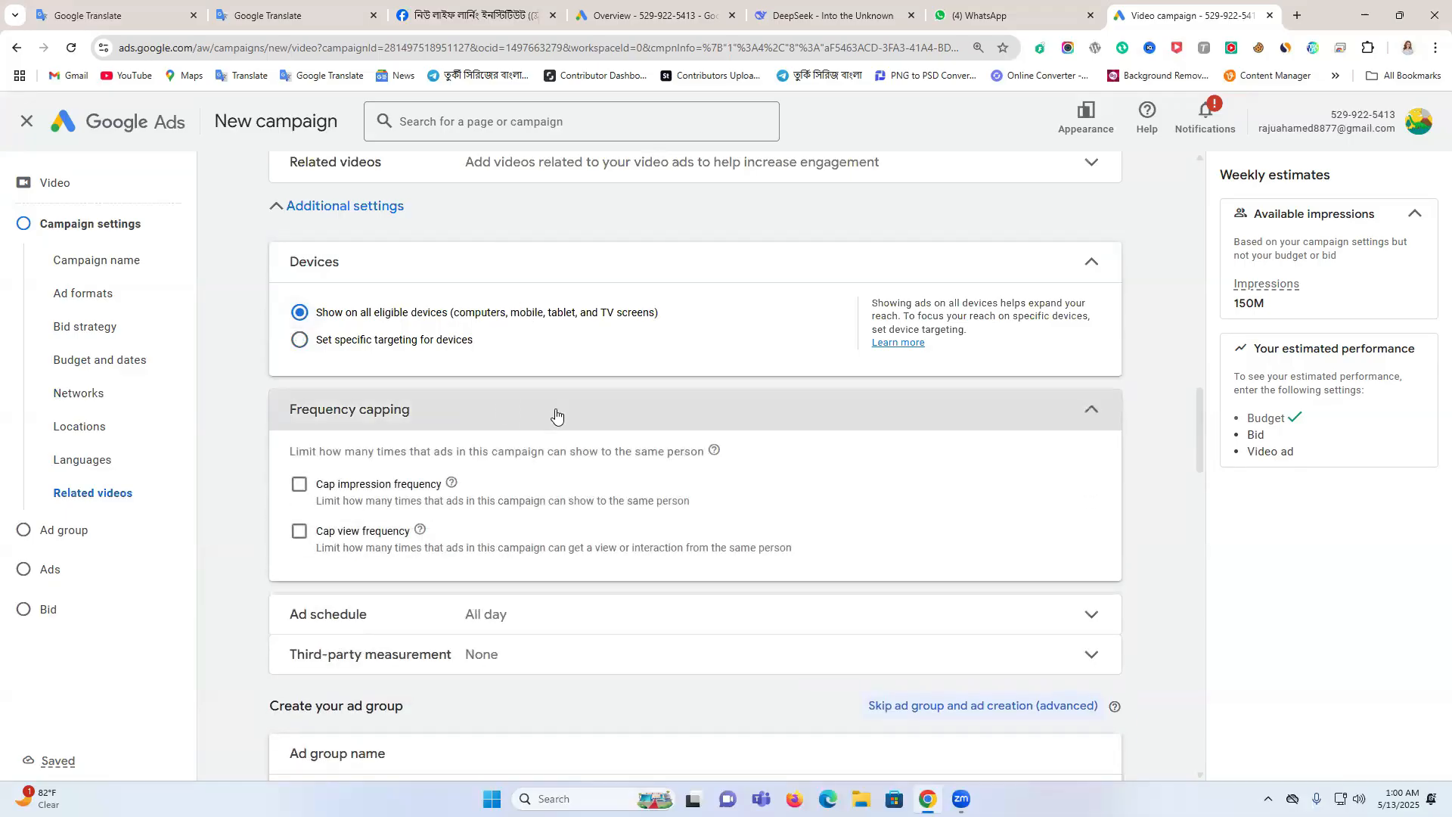
{"action": "left_click", "coordinate": [300, 486]}
{"action": "left_click", "coordinate": [380, 566]}
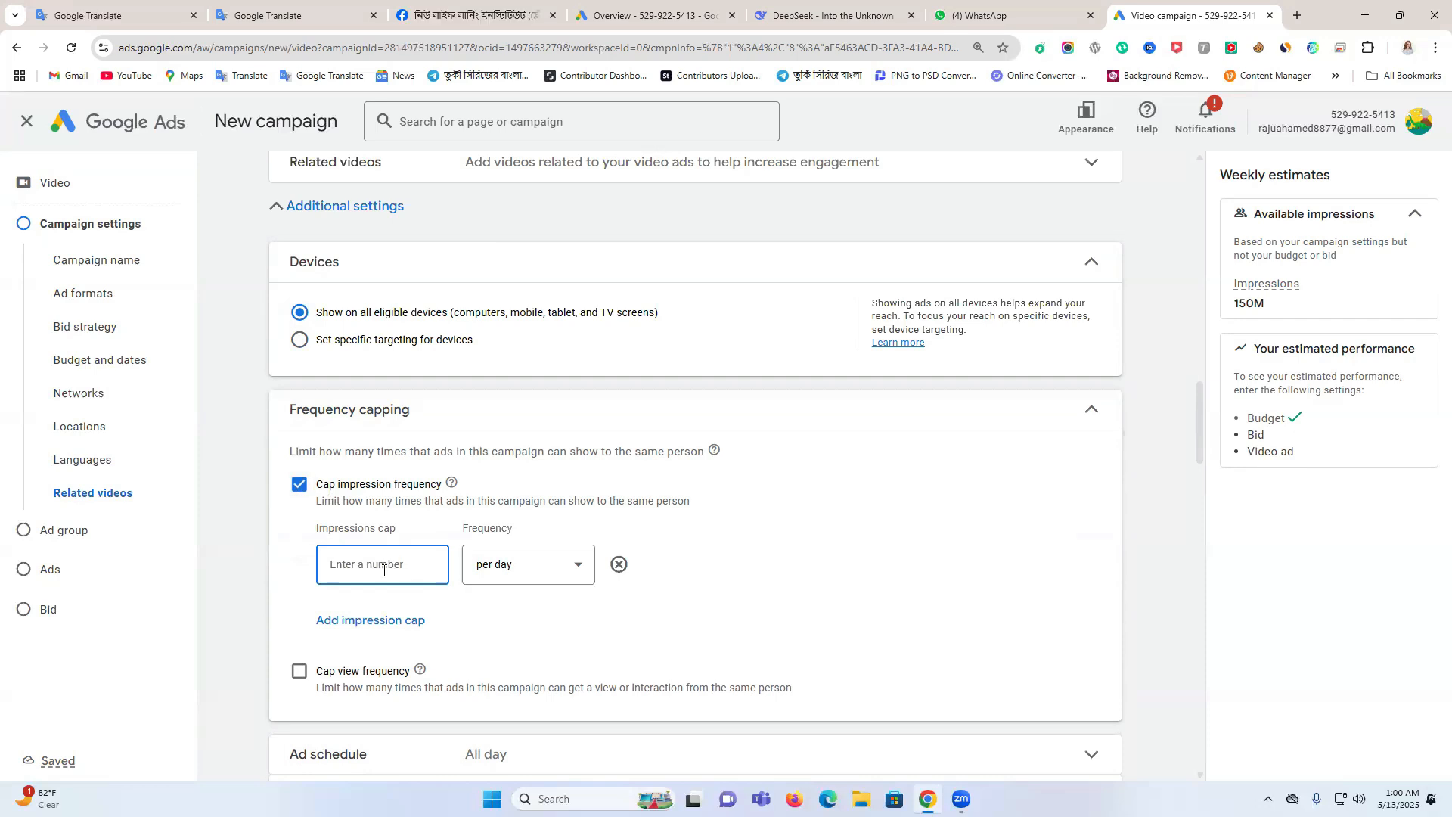
{"action": "left_click", "coordinate": [300, 486]}
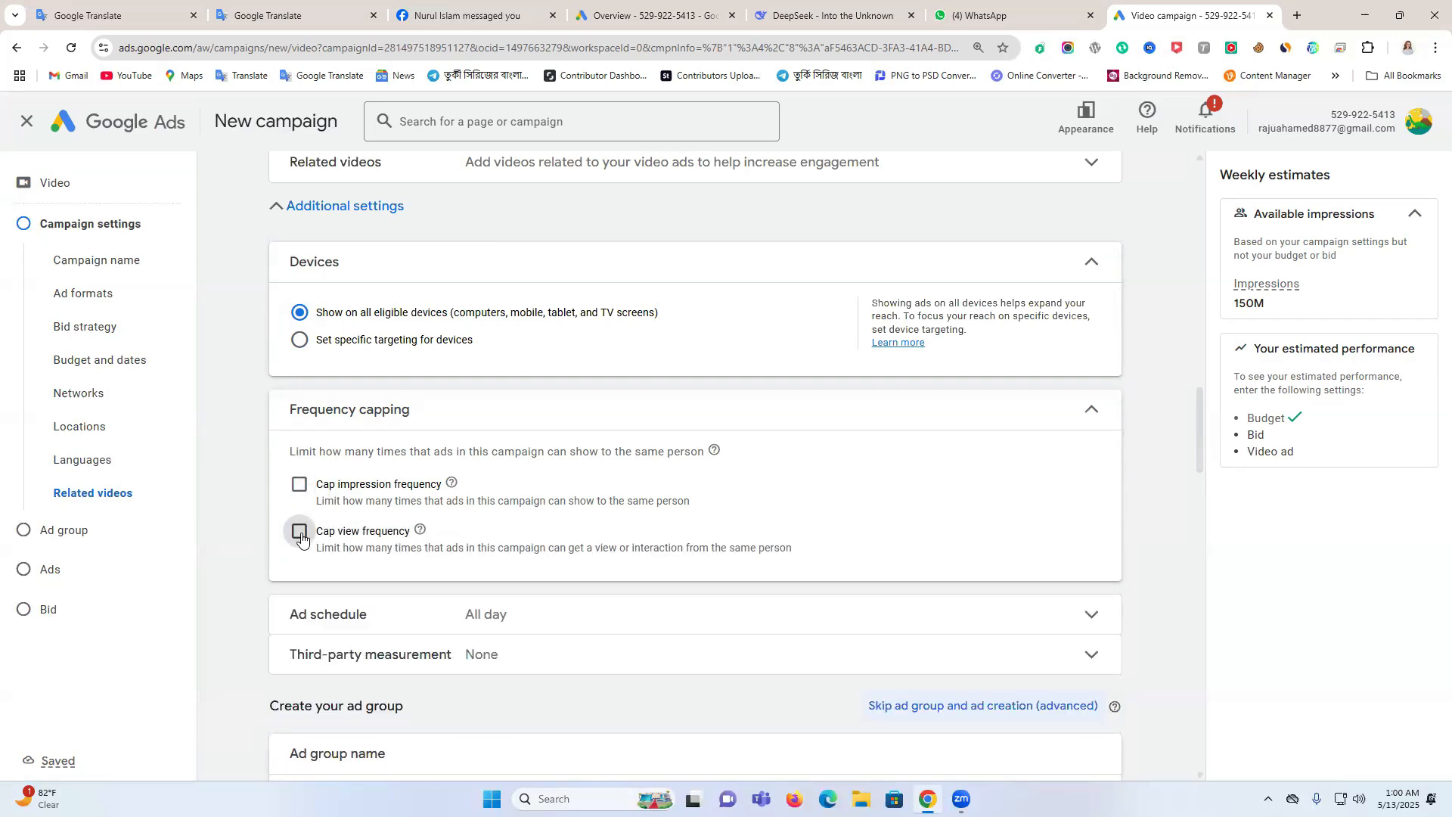
{"action": "left_click", "coordinate": [300, 532]}
{"action": "left_click", "coordinate": [379, 608]}
{"action": "type", "text": "1"}
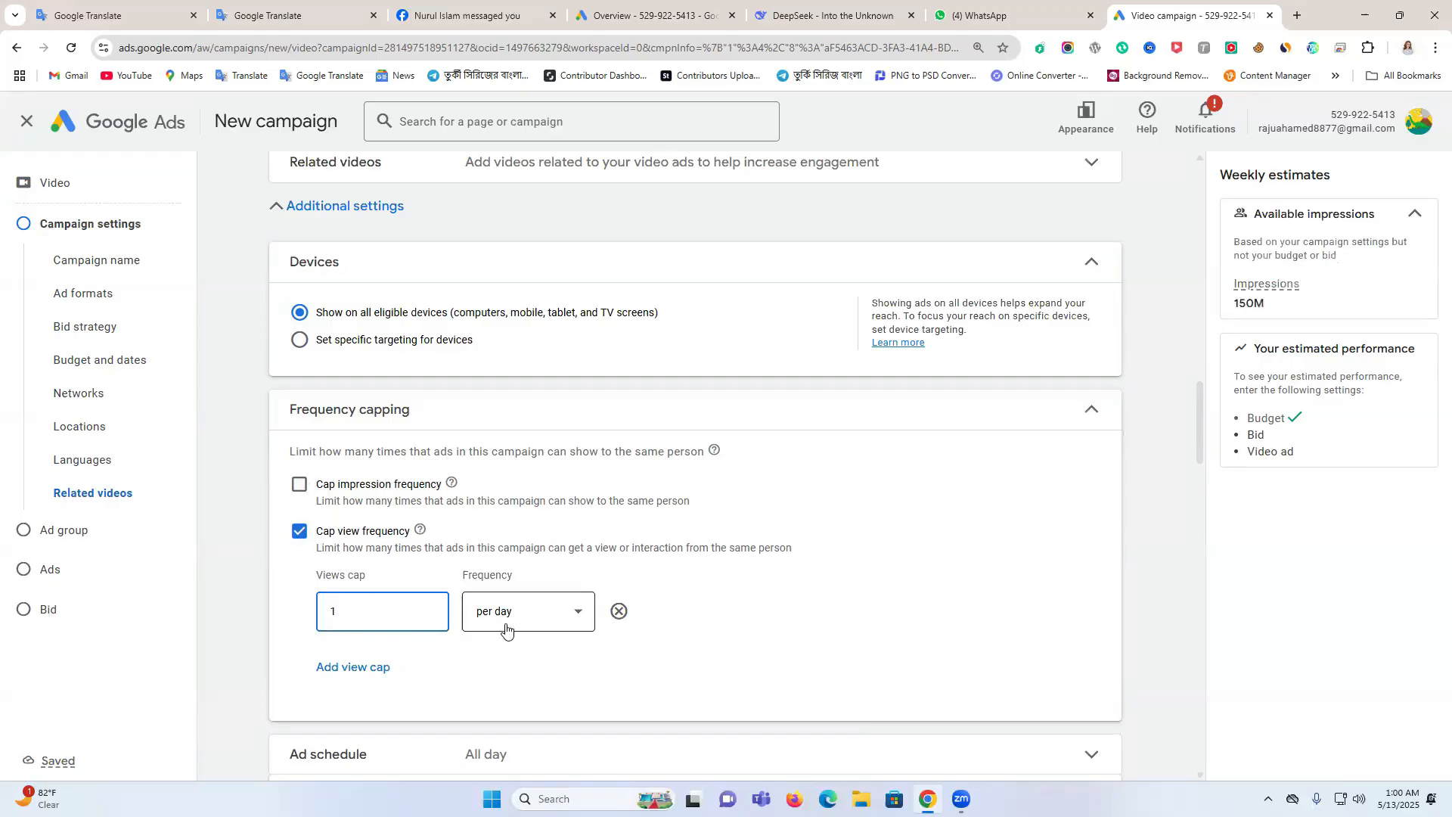
{"action": "left_click", "coordinate": [300, 532]}
Cap the campaign's impression frequency at 2 per day
{"action": "left_click", "coordinate": [301, 492]}
{"action": "left_click", "coordinate": [372, 564]}
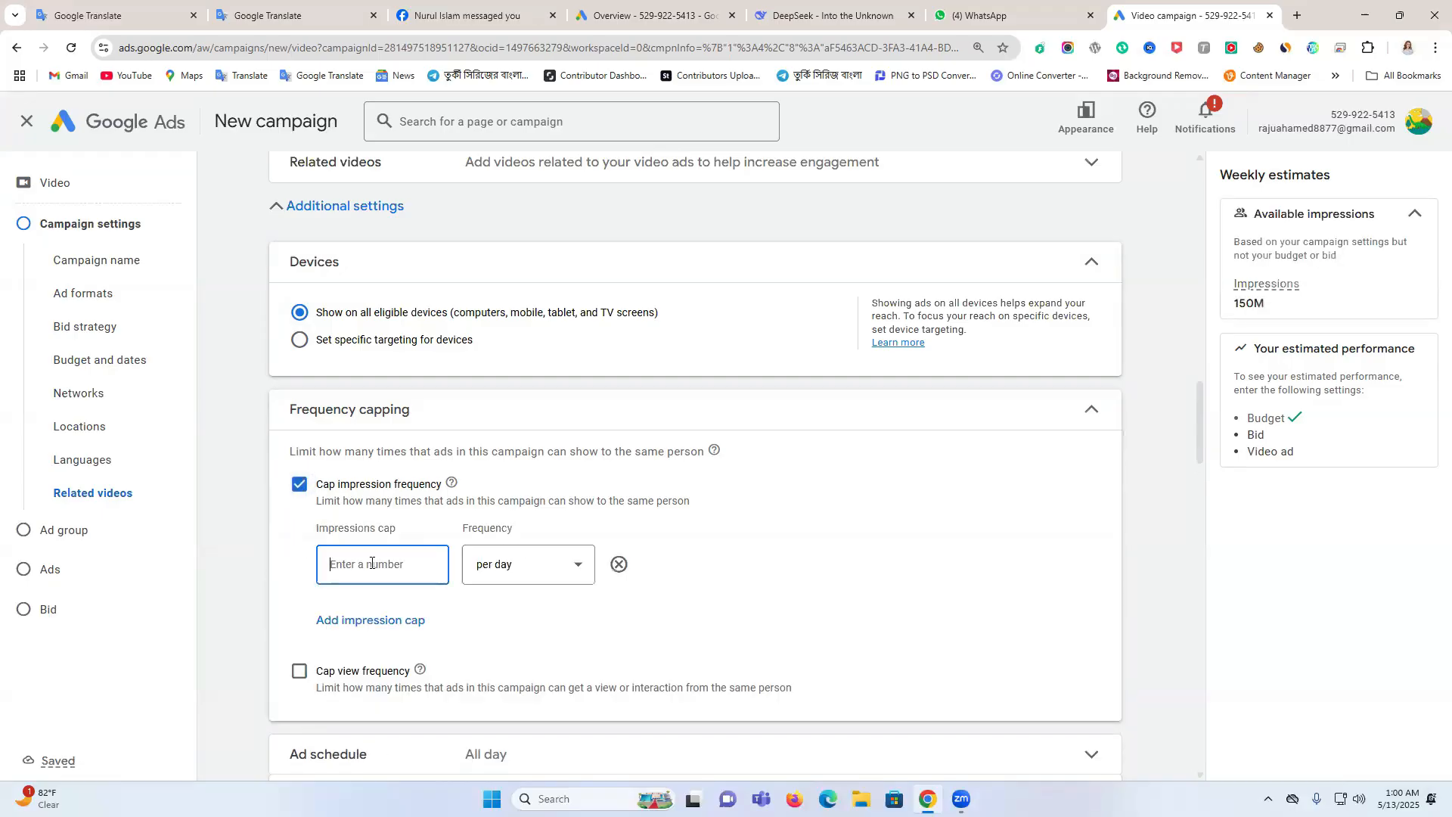
{"action": "type", "text": "2"}
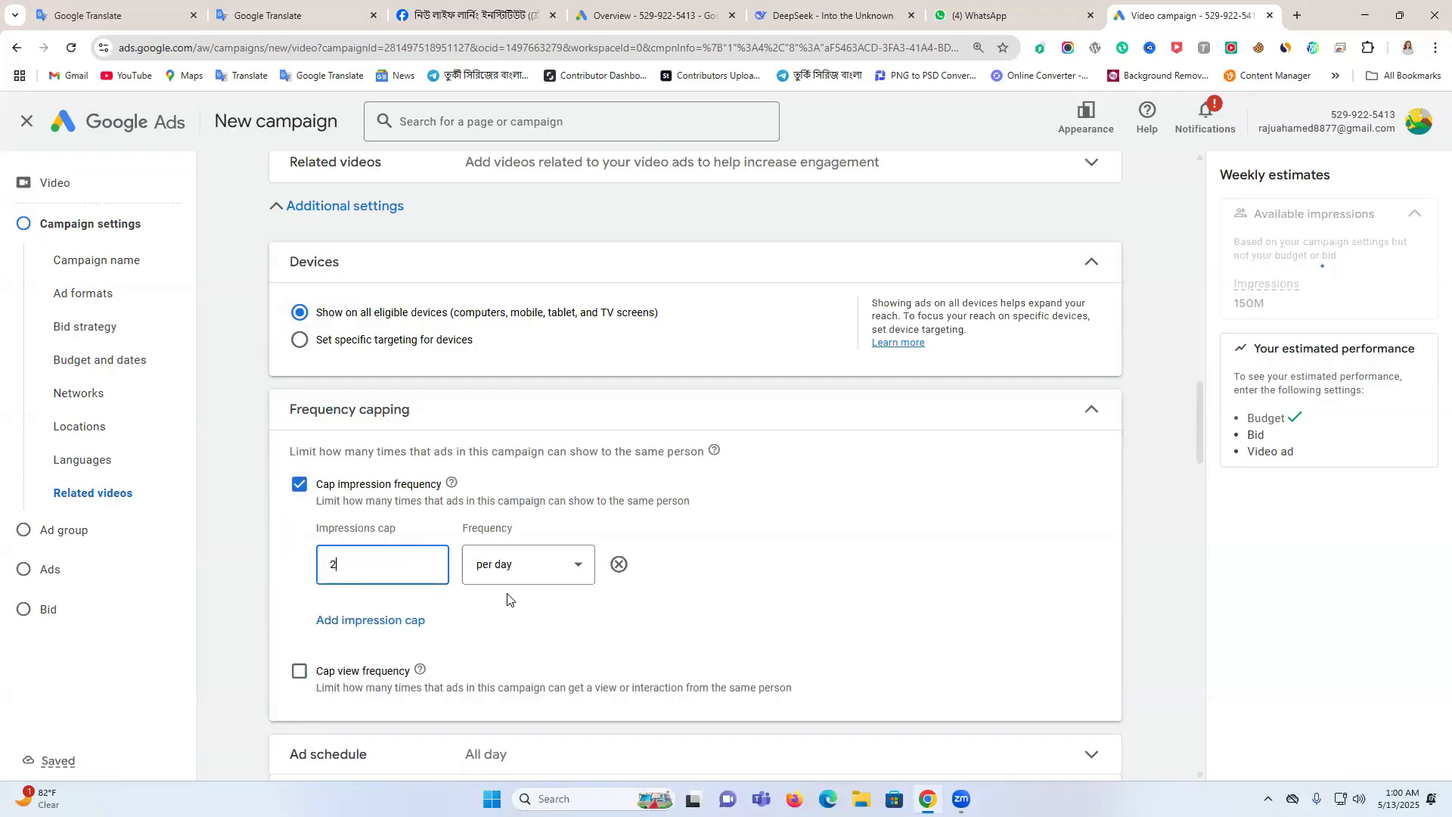
Expand the ad schedule settings and check the days and hours in which ads can run
{"action": "scroll", "coordinate": [438, 611], "scroll_direction": "down", "scroll_amount": 1}
{"action": "scroll", "coordinate": [438, 611], "scroll_direction": "down", "scroll_amount": 3}
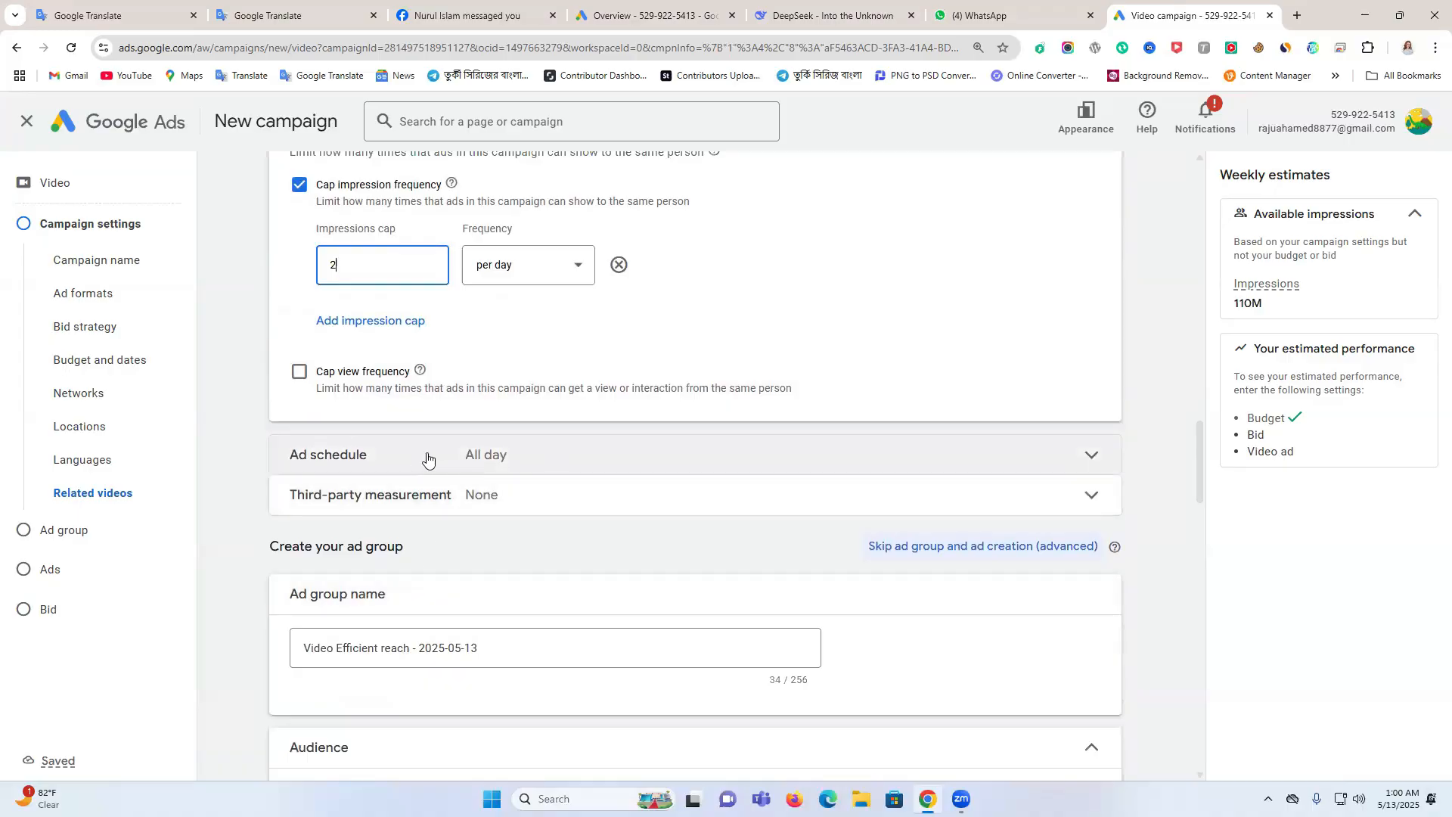
{"action": "left_click", "coordinate": [567, 457]}
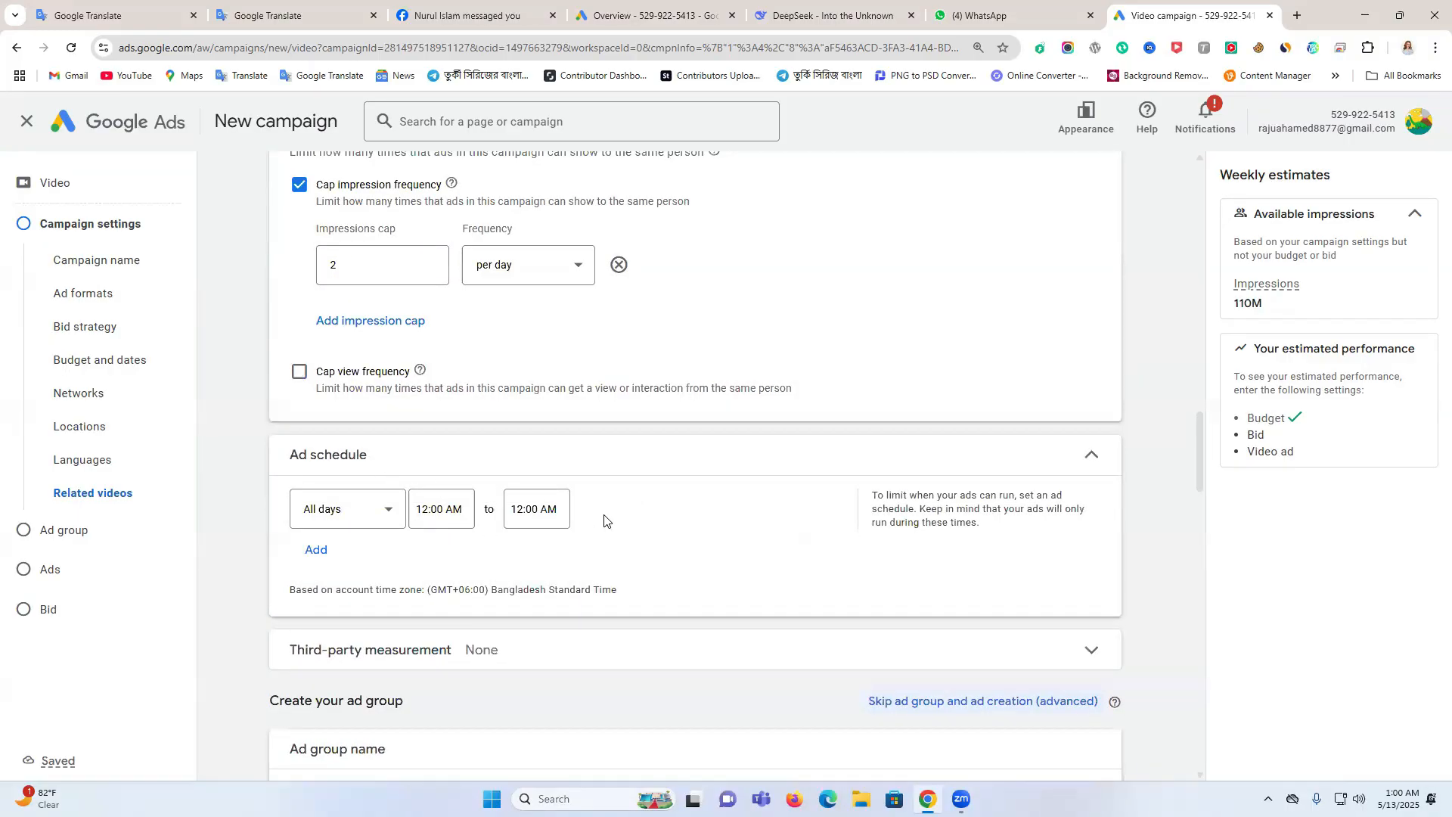
{"action": "scroll", "coordinate": [602, 519], "scroll_direction": "down", "scroll_amount": 2}
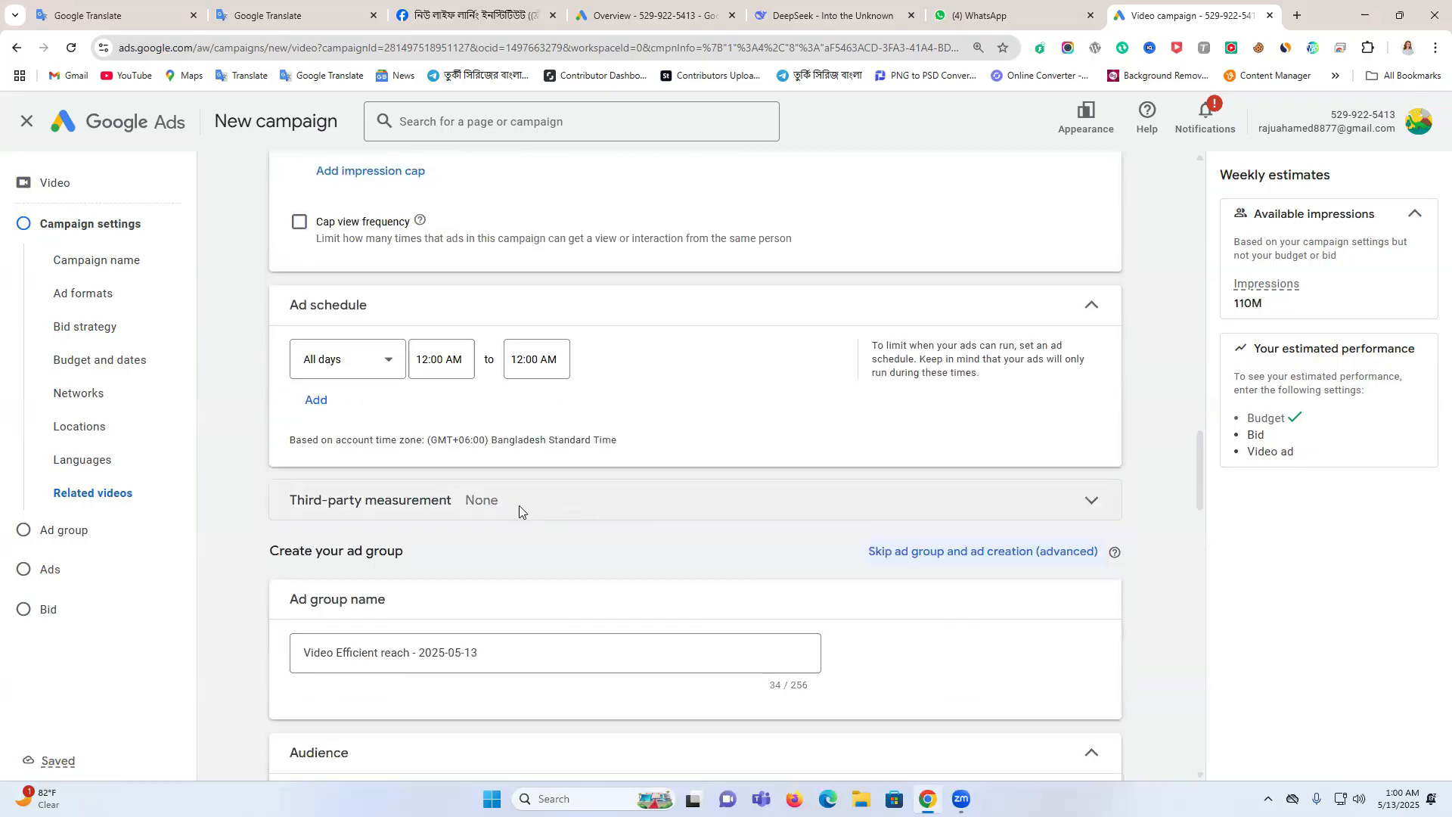
Rename the ad group as "Video promotion"
{"action": "scroll", "coordinate": [519, 509], "scroll_direction": "down", "scroll_amount": 1}
{"action": "left_click_drag", "start_coordinate": [488, 578], "coordinate": [272, 581]}
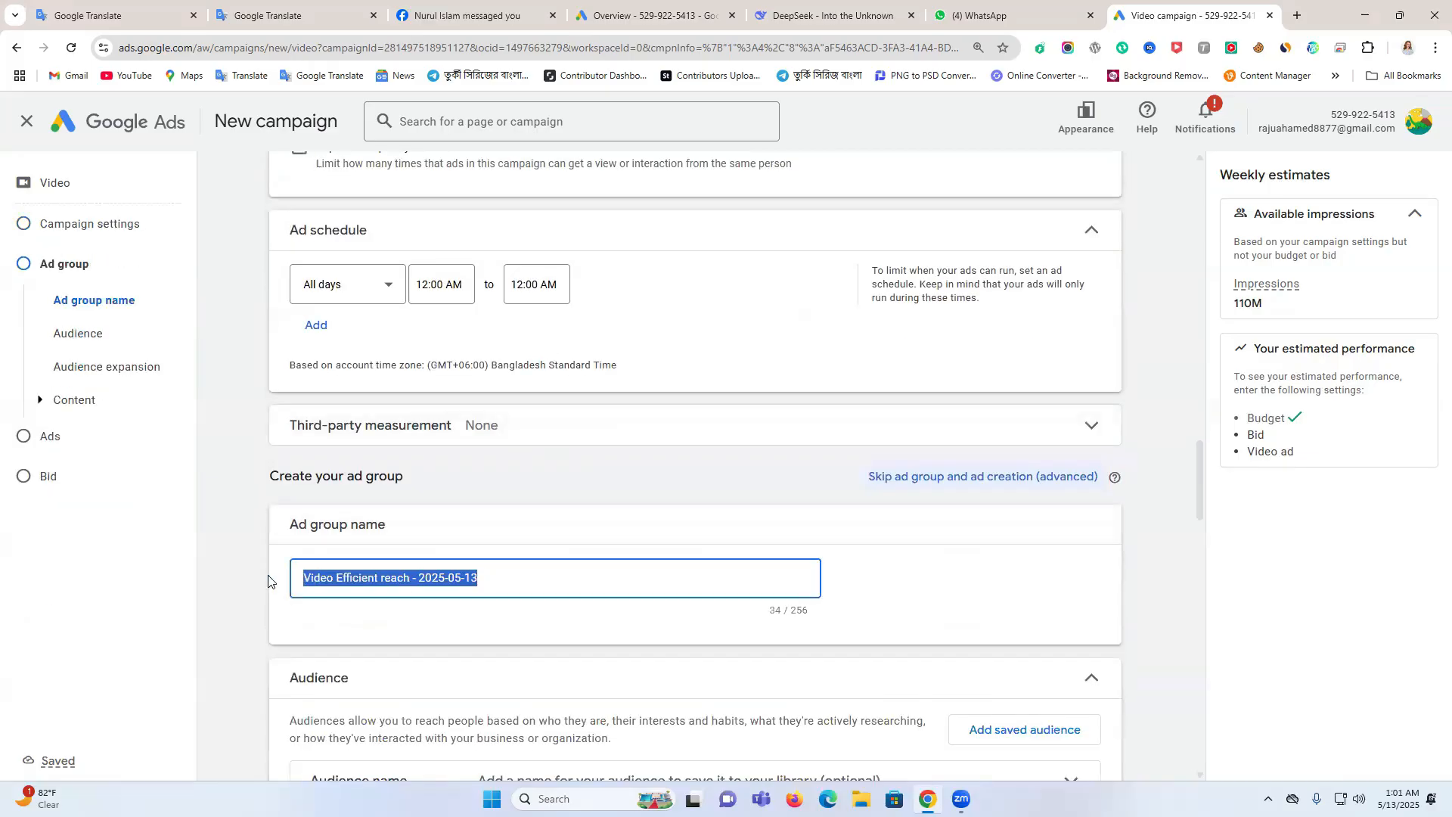
{"action": "left_click_drag", "start_coordinate": [515, 578], "coordinate": [333, 580]}
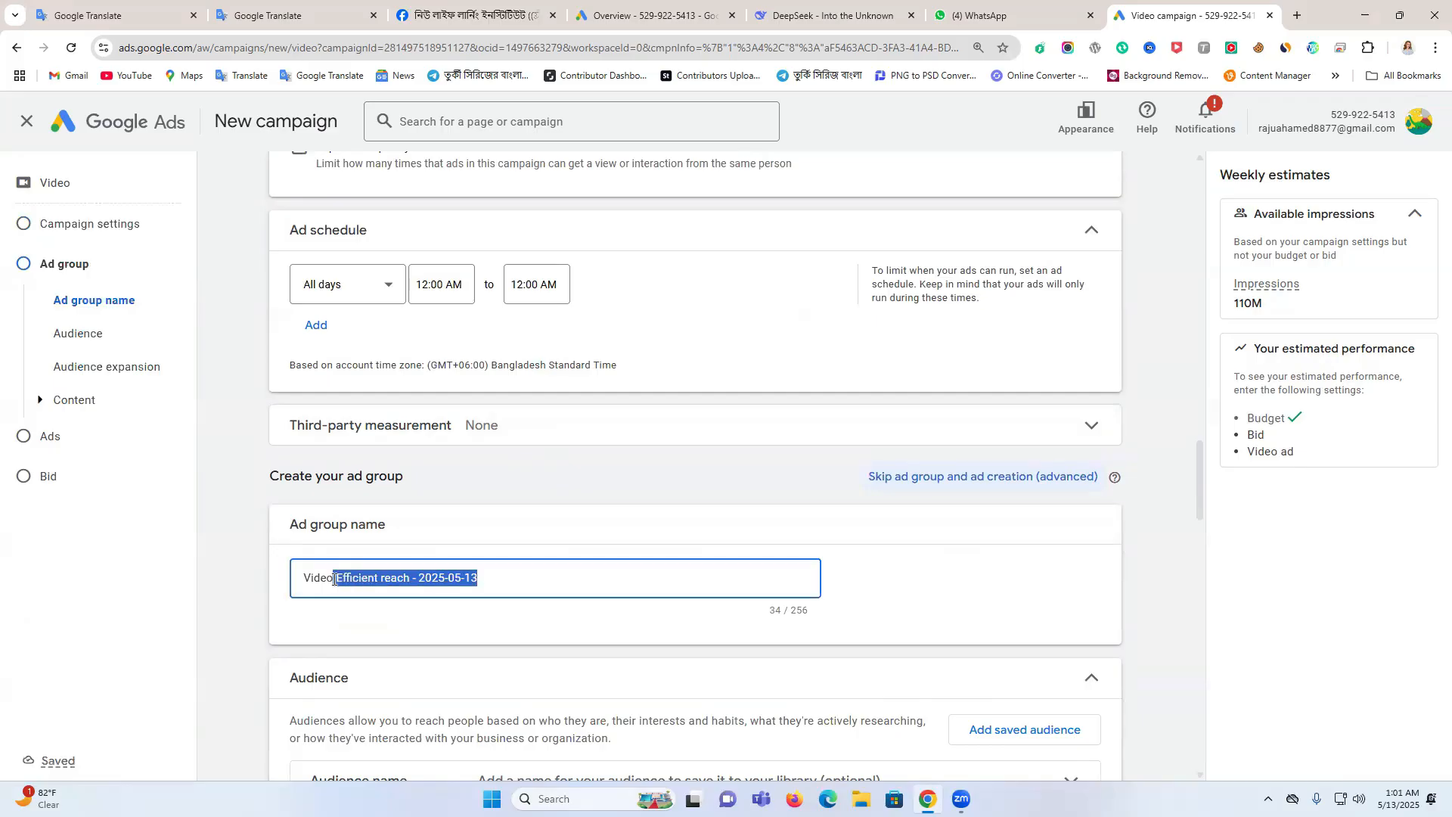
{"action": "type", "text": "pro"}
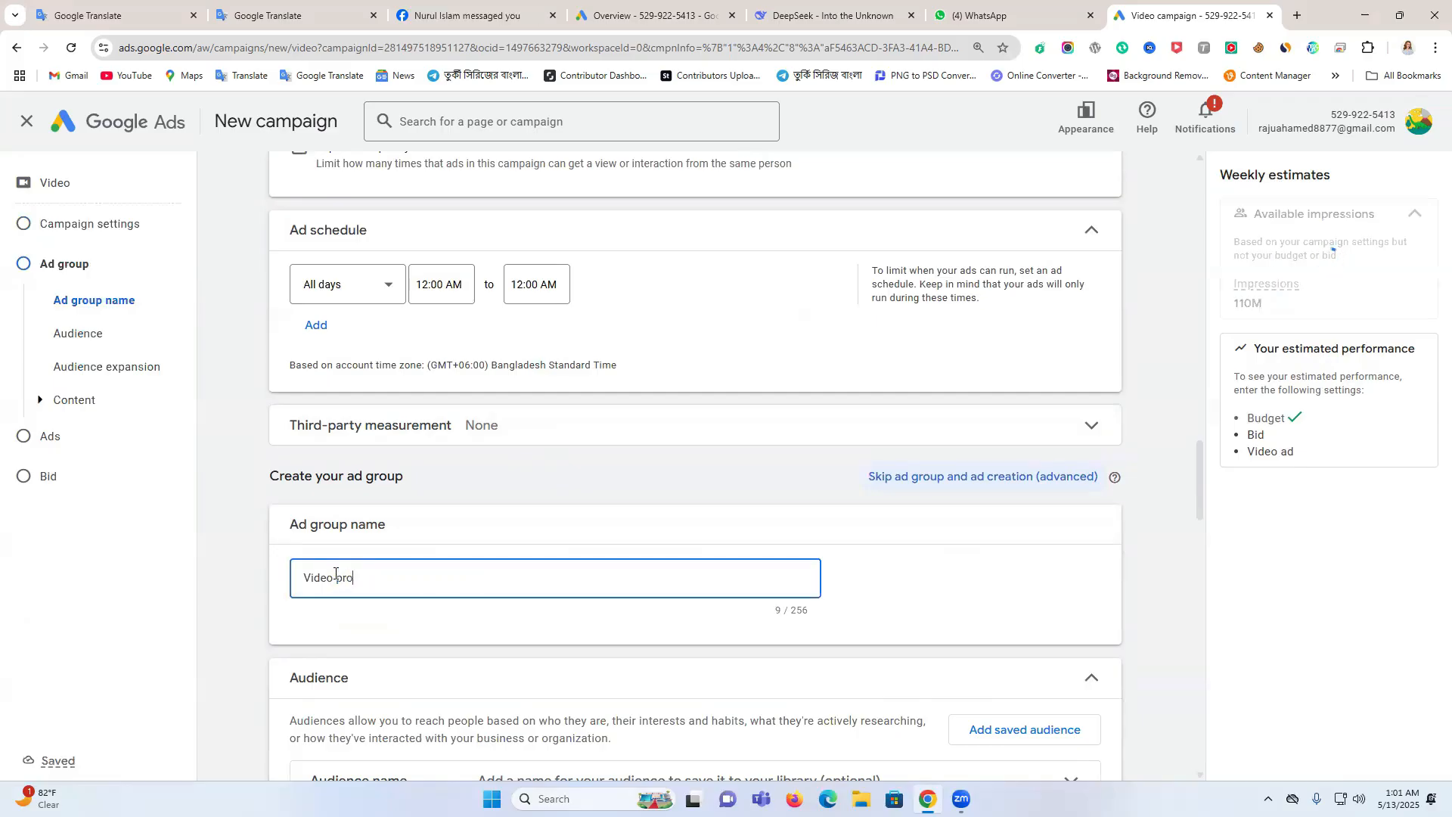
{"action": "type", "text": "motion"}
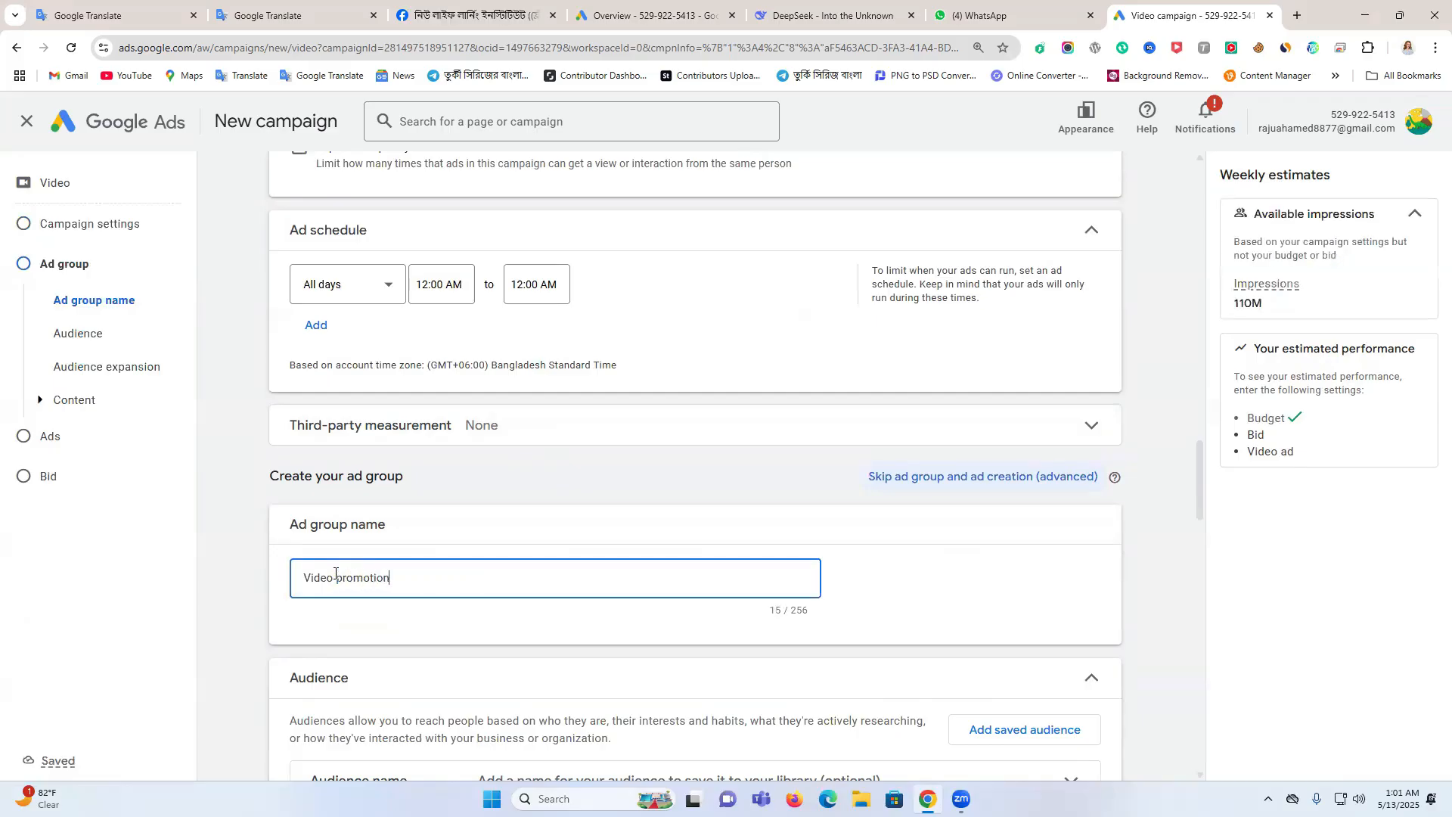
Set the ad group audience's demographics to ages 25 to 65+ and exclude the Female gender
{"action": "scroll", "coordinate": [463, 348], "scroll_direction": "down", "scroll_amount": 2}
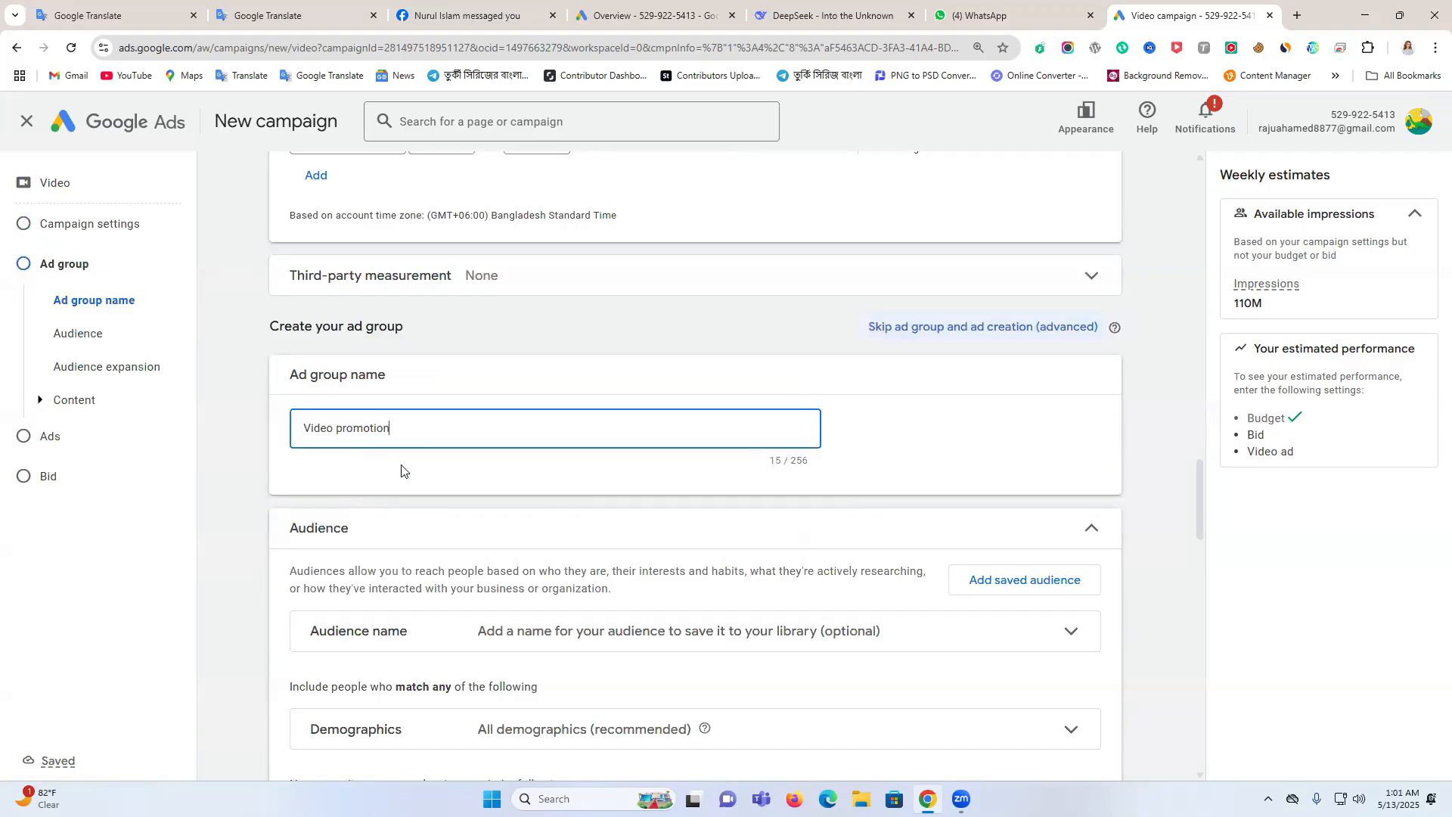
{"action": "scroll", "coordinate": [588, 465], "scroll_direction": "down", "scroll_amount": 2}
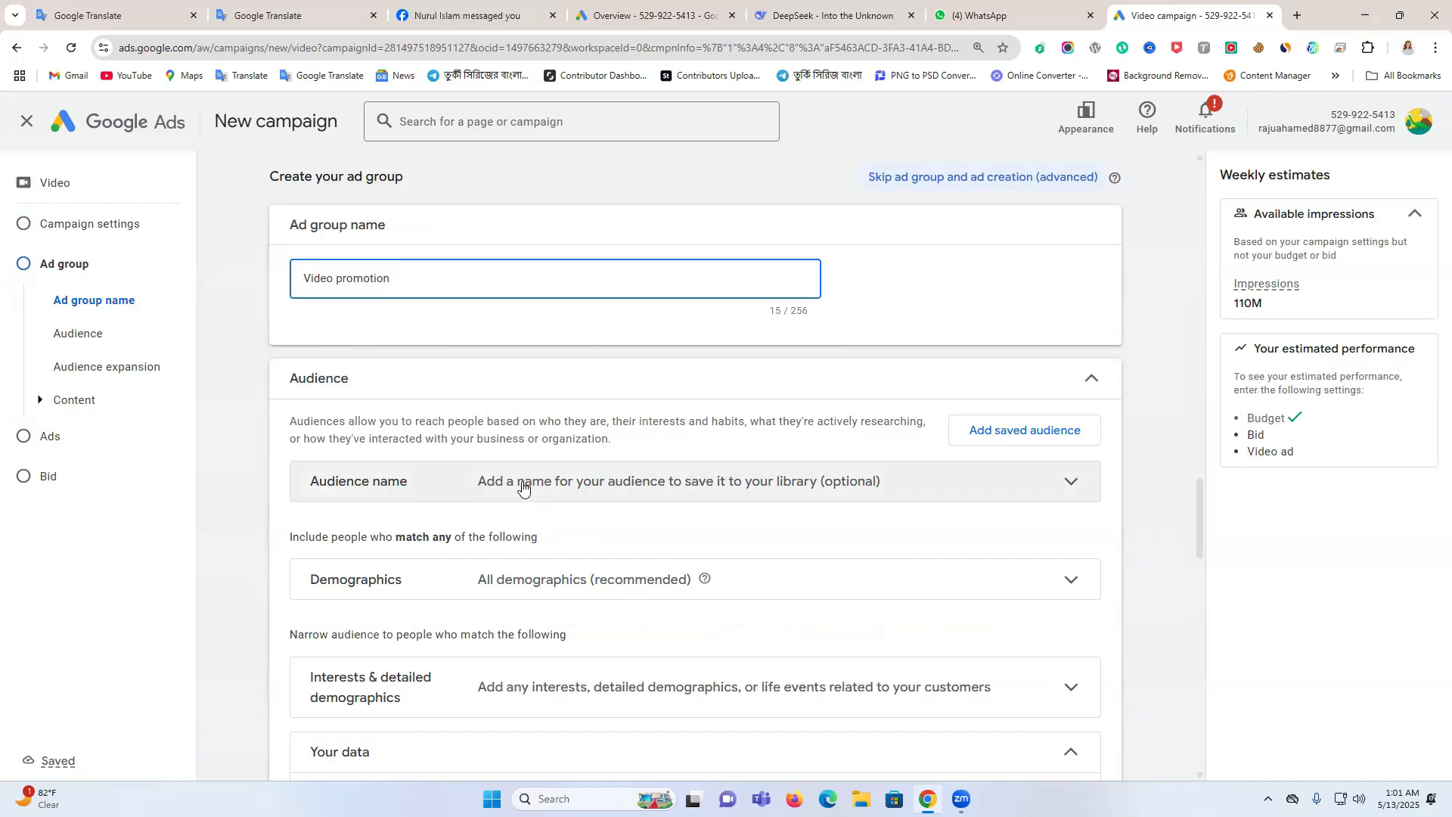
{"action": "left_click", "coordinate": [579, 496]}
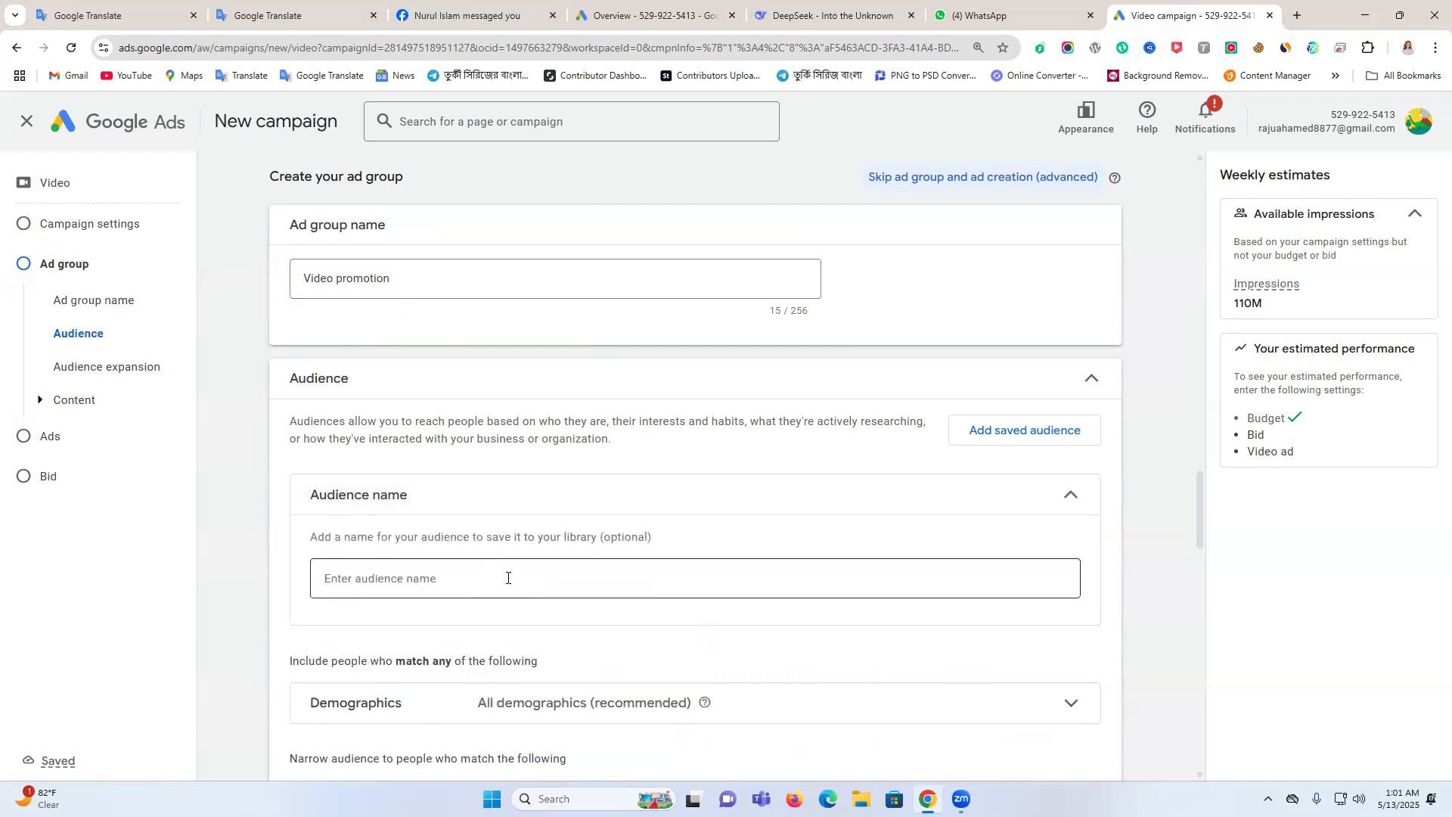
{"action": "scroll", "coordinate": [507, 578], "scroll_direction": "down", "scroll_amount": 3}
{"action": "left_click", "coordinate": [575, 498]}
{"action": "left_click", "coordinate": [354, 705]}
{"action": "left_click", "coordinate": [348, 534]}
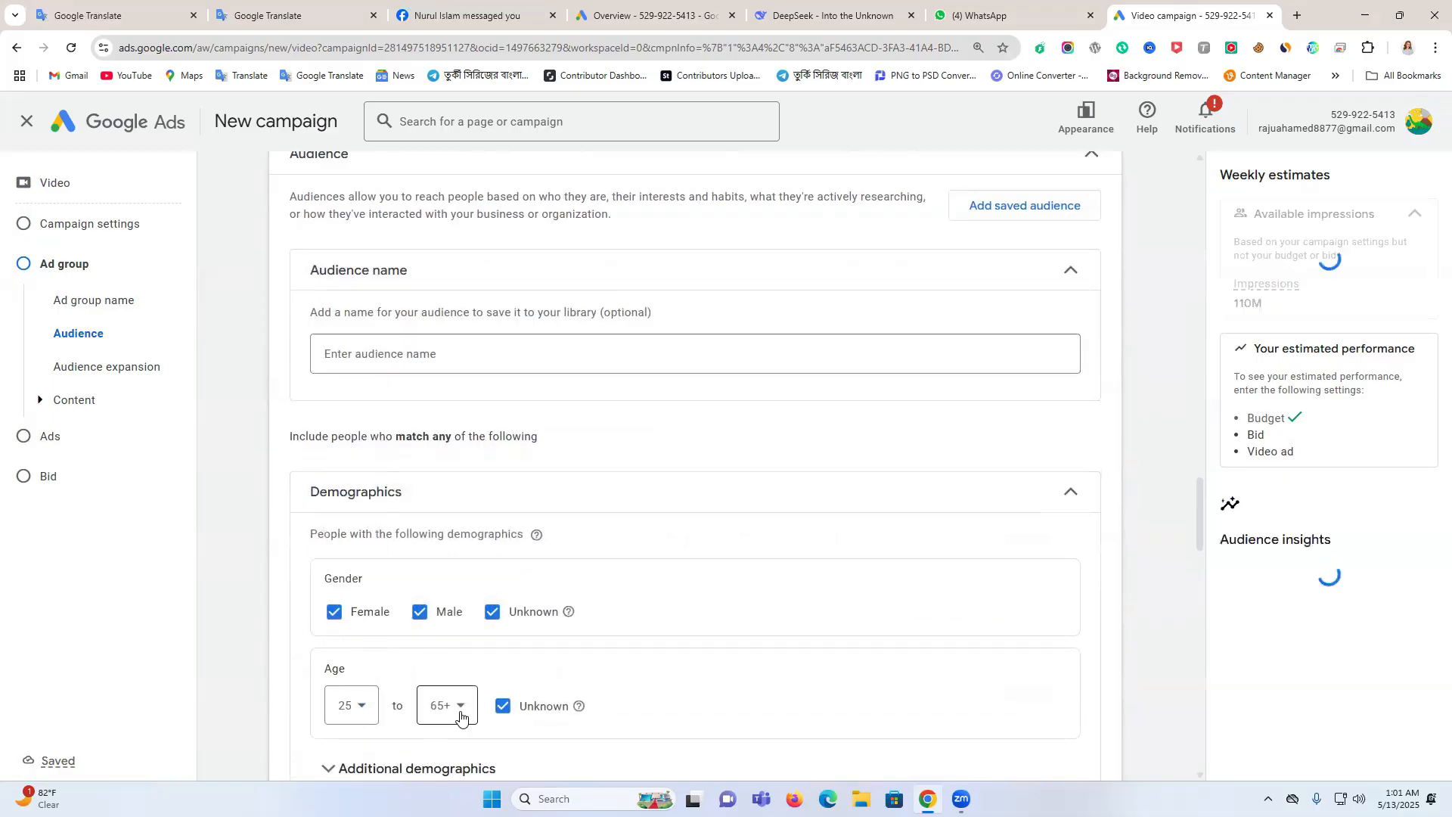
{"action": "left_click", "coordinate": [460, 716]}
{"action": "left_click", "coordinate": [457, 704]}
{"action": "scroll", "coordinate": [645, 593], "scroll_direction": "down", "scroll_amount": 2}
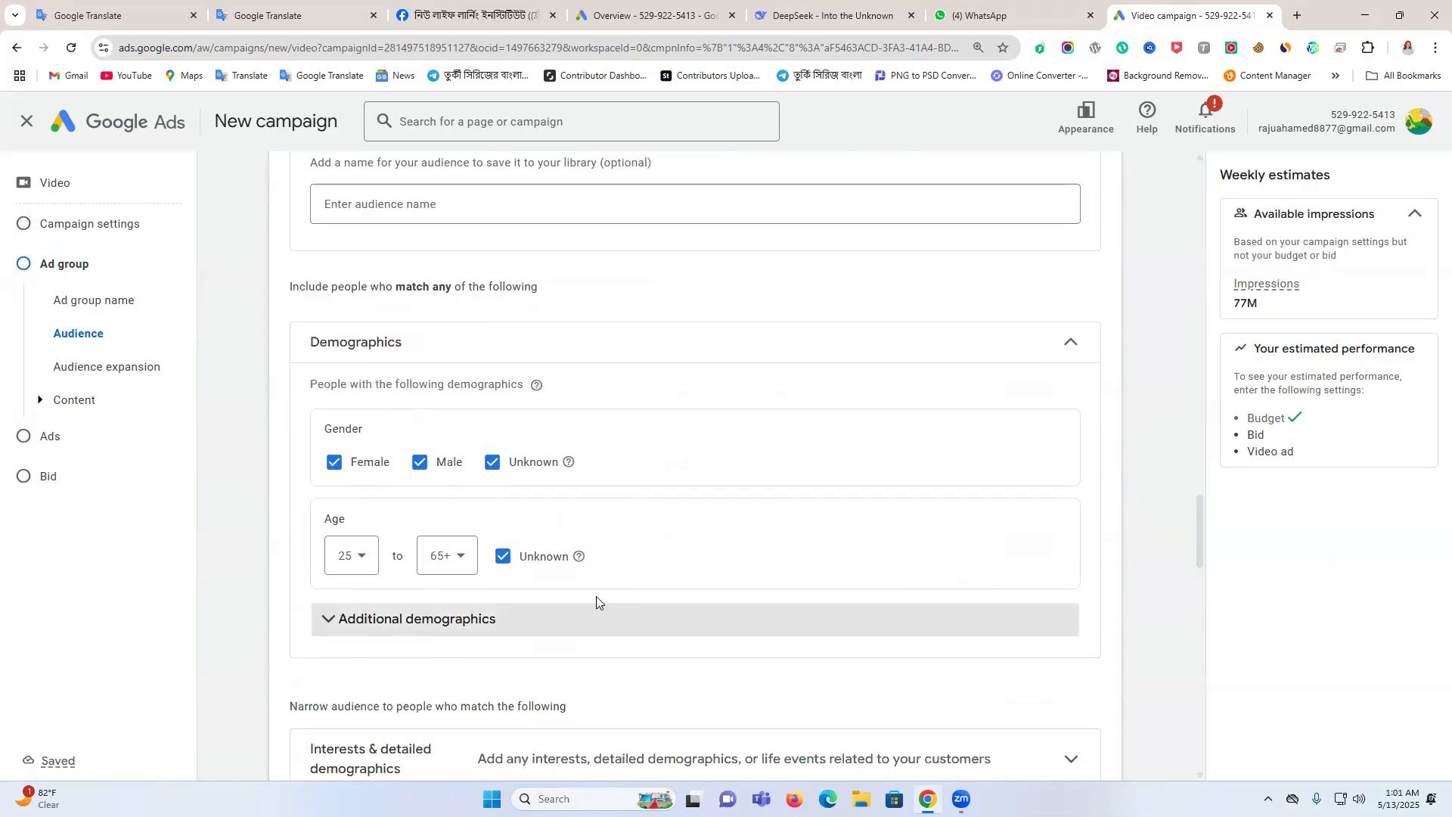
{"action": "left_click", "coordinate": [335, 463]}
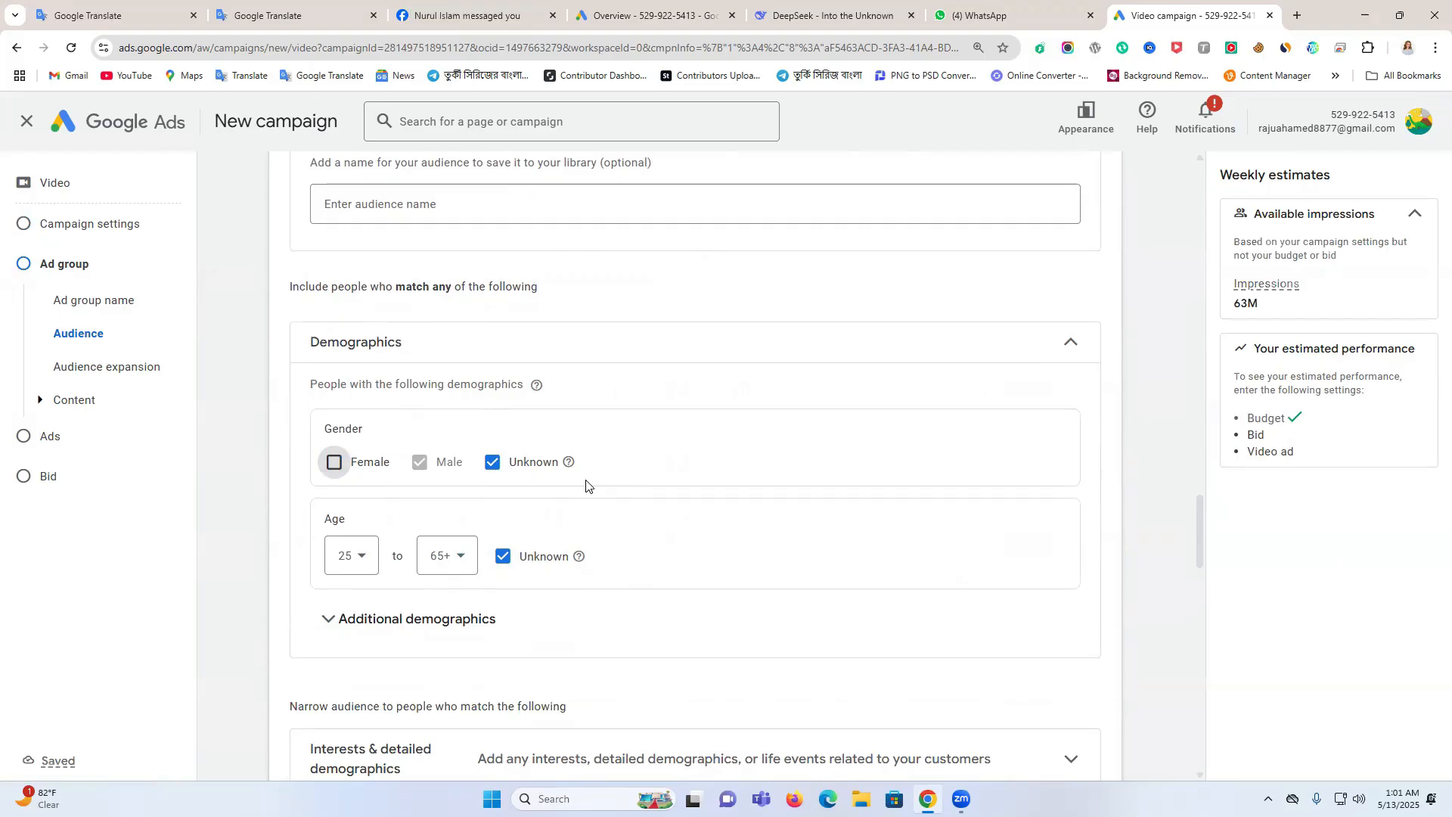
Add Media & Entertainment, News & Politics, Technology, Lifestyles & Hobbies, Social Media Enthusiasts and Entertainment News Enthusiasts to the audience's interests
{"action": "scroll", "coordinate": [579, 480], "scroll_direction": "down", "scroll_amount": 3}
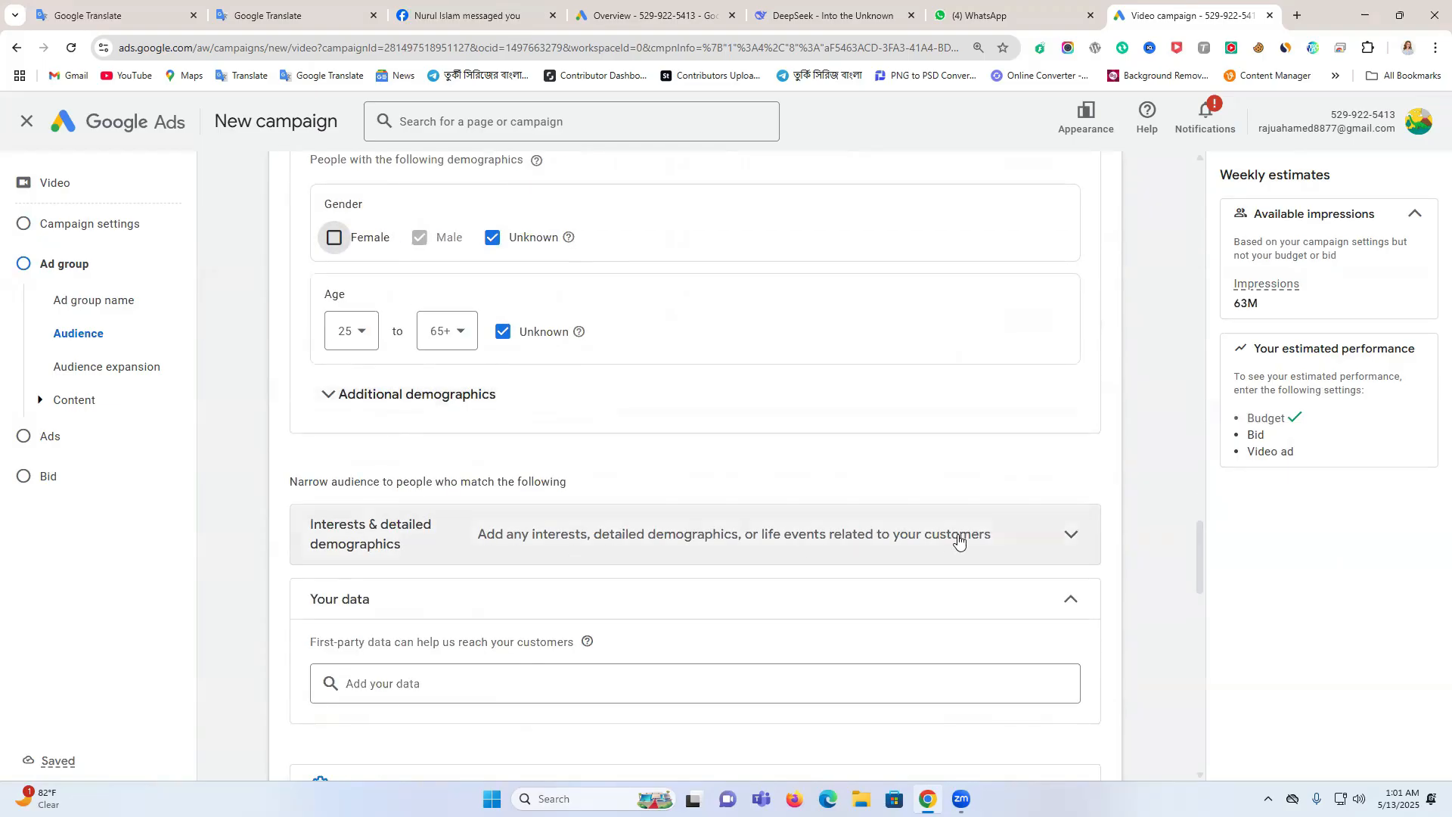
{"action": "scroll", "coordinate": [958, 542], "scroll_direction": "down", "scroll_amount": 2}
{"action": "left_click", "coordinate": [503, 389]}
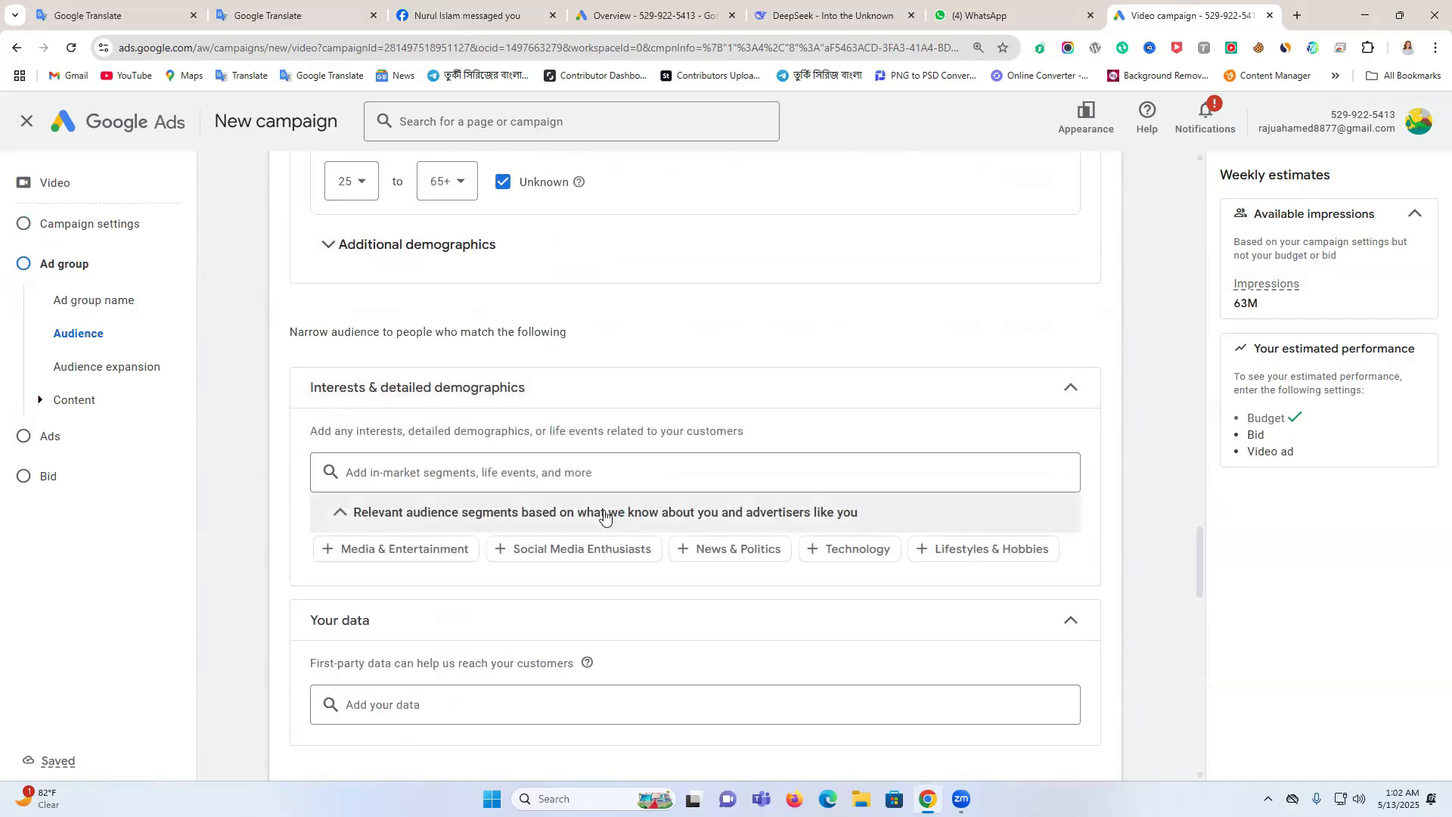
{"action": "left_click", "coordinate": [331, 548]}
{"action": "left_click", "coordinate": [694, 605]}
{"action": "left_click", "coordinate": [817, 643]}
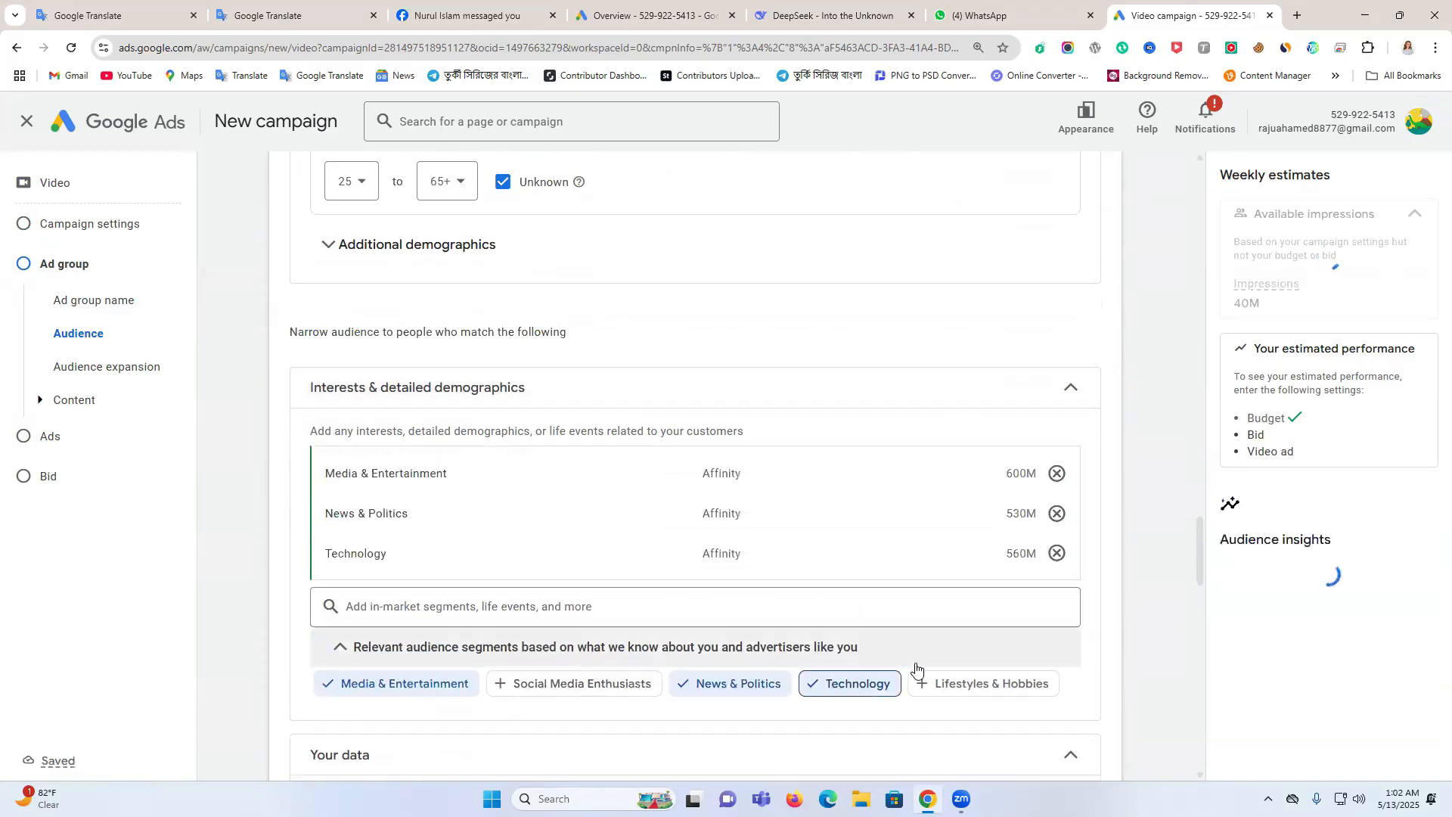
{"action": "left_click", "coordinate": [916, 677]}
{"action": "left_click", "coordinate": [507, 725]}
{"action": "scroll", "coordinate": [651, 572], "scroll_direction": "down", "scroll_amount": 2}
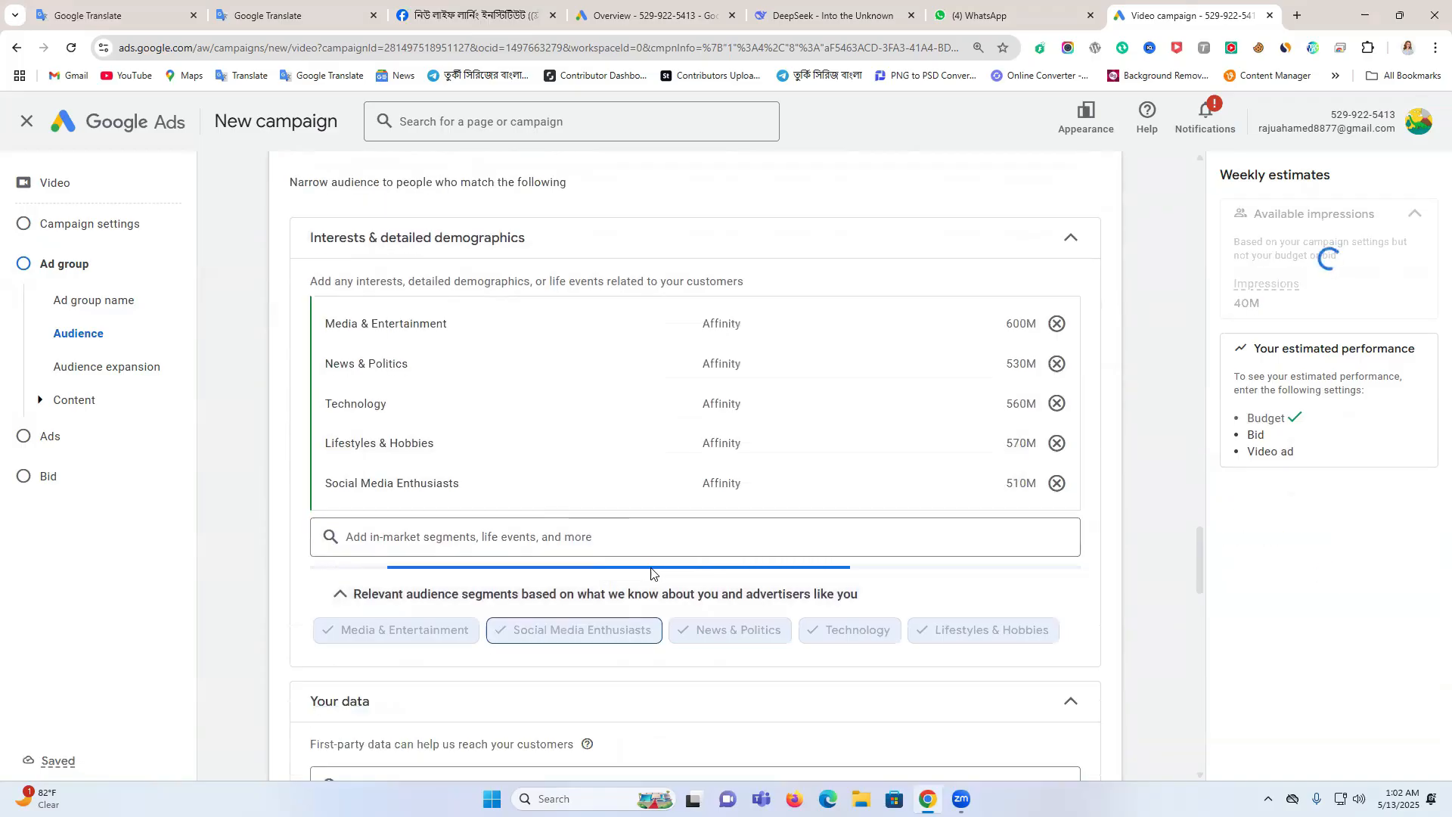
{"action": "scroll", "coordinate": [650, 573], "scroll_direction": "down", "scroll_amount": 3}
{"action": "left_click", "coordinate": [329, 455]}
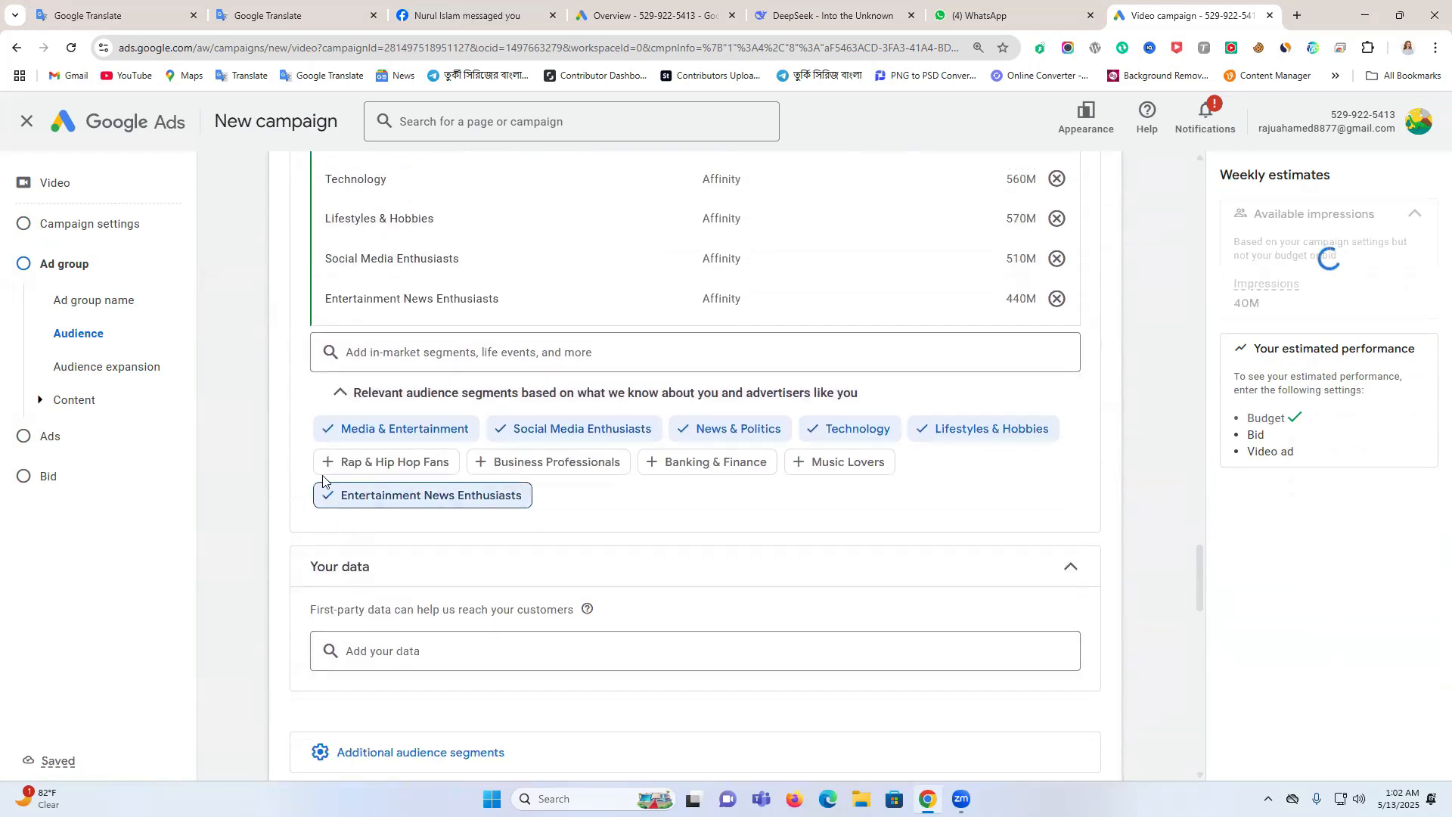
Add Rap & Hip Hop Fans, Business Professionals, Banking & Finance and Music Lovers to the audience's interests
{"action": "left_click", "coordinate": [329, 462]}
{"action": "left_click", "coordinate": [488, 505]}
{"action": "left_click", "coordinate": [659, 541]}
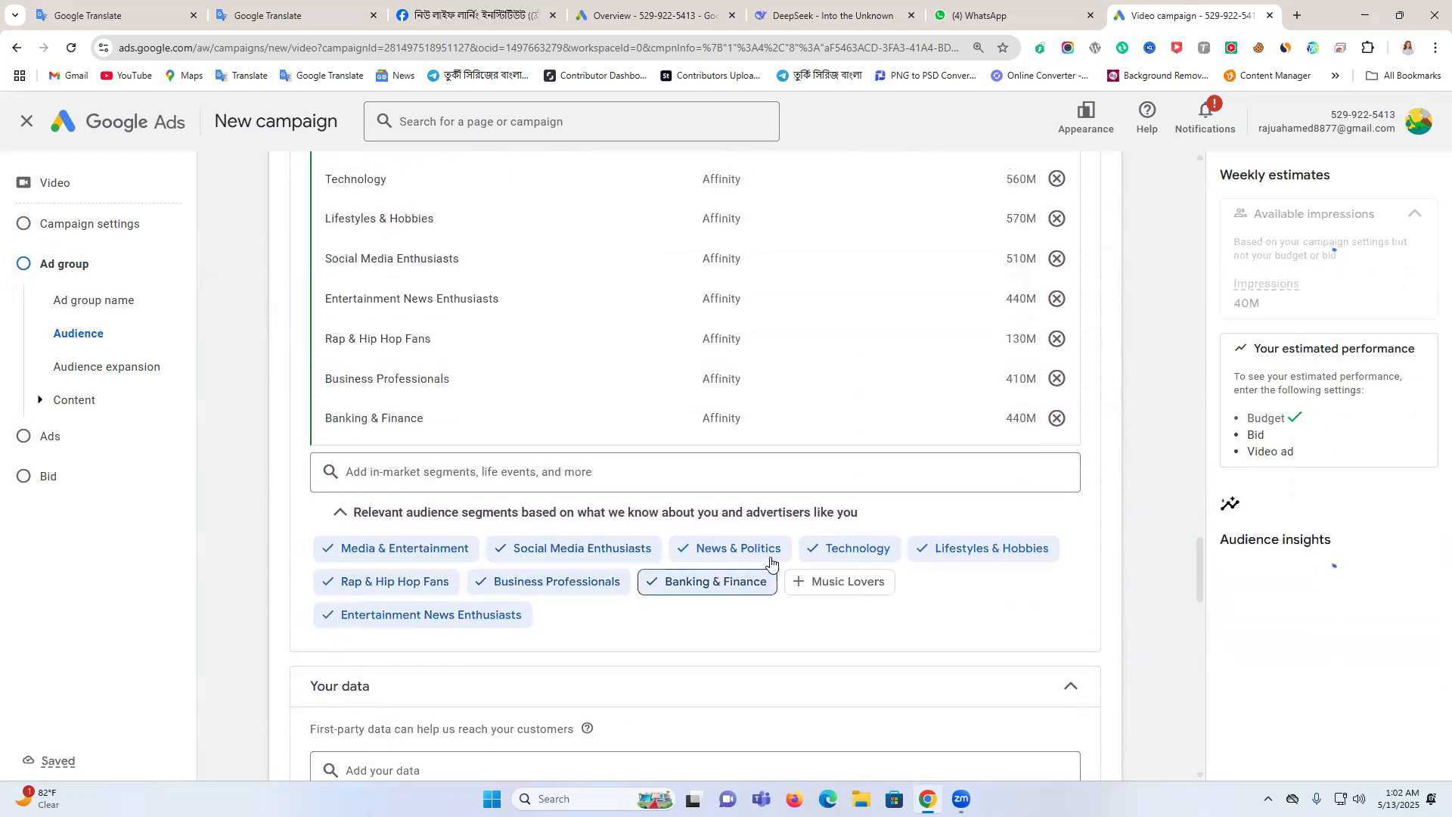
{"action": "left_click", "coordinate": [800, 582]}
Add Business Services, Beauty & Wellness, Gamers, Food & Dining and Travel to the audience's interests
{"action": "scroll", "coordinate": [772, 564], "scroll_direction": "down", "scroll_amount": 4}
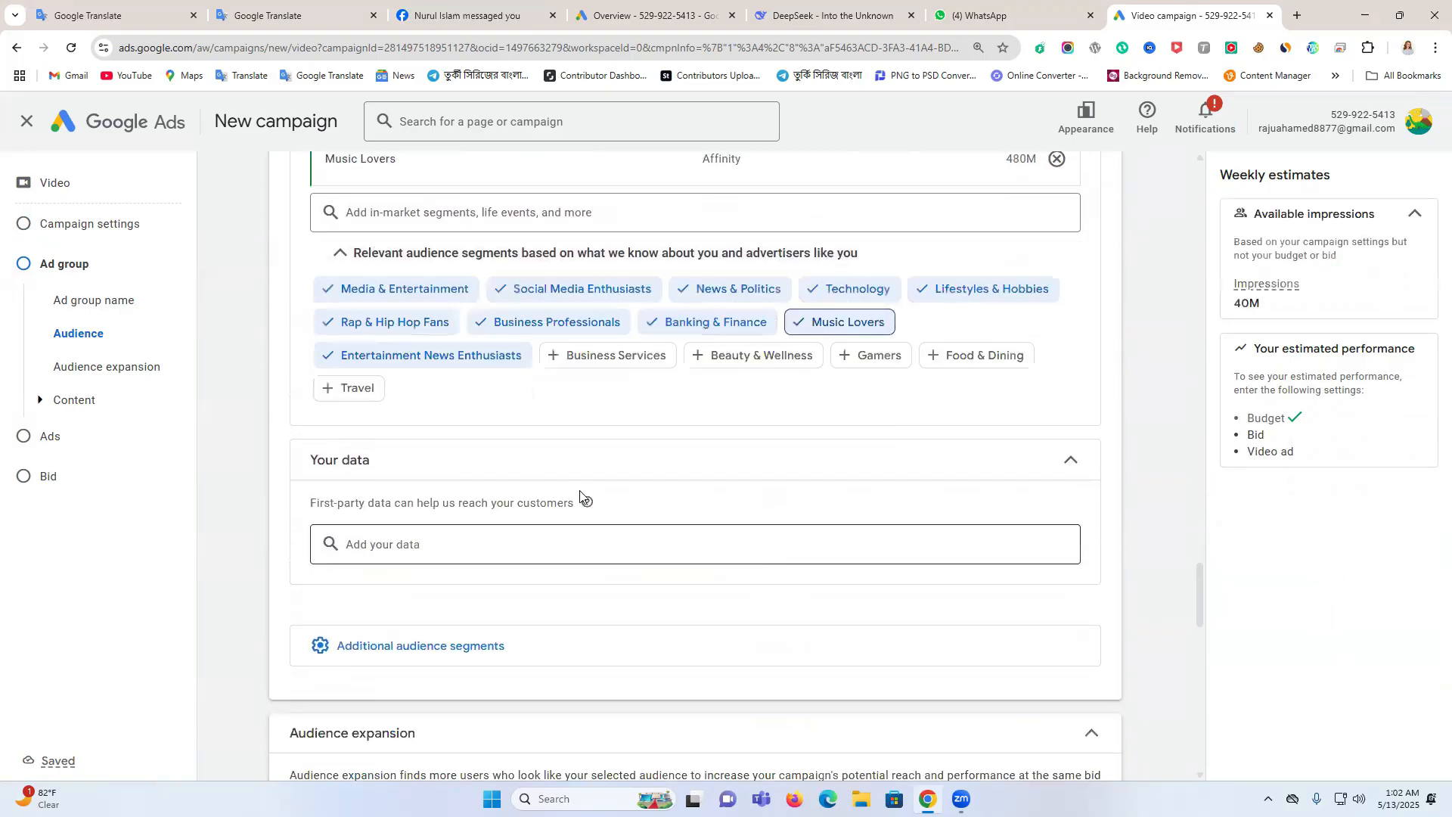
{"action": "left_click", "coordinate": [575, 355]}
{"action": "left_click", "coordinate": [702, 395]}
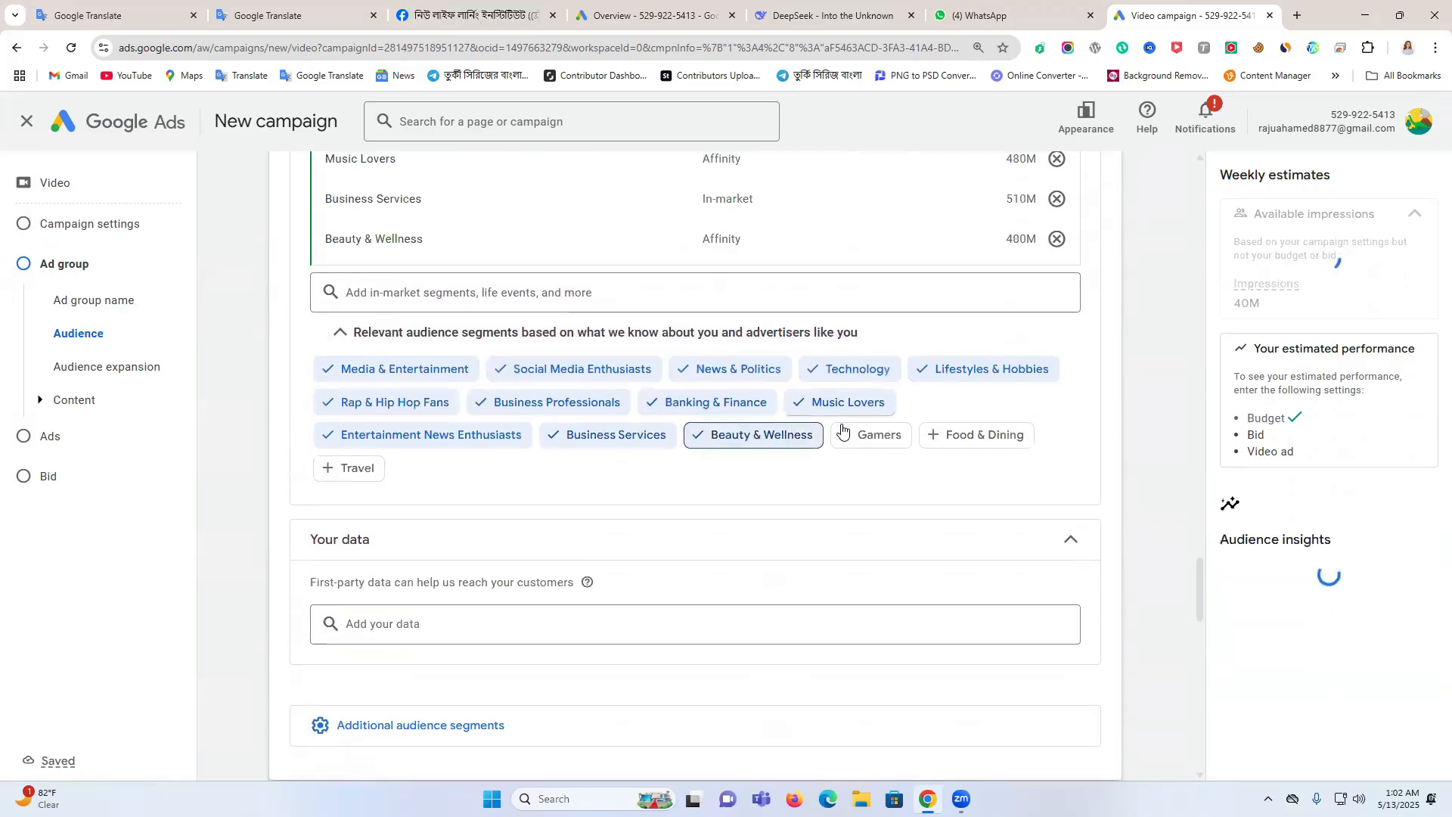
{"action": "left_click", "coordinate": [842, 431]}
{"action": "left_click", "coordinate": [933, 475]}
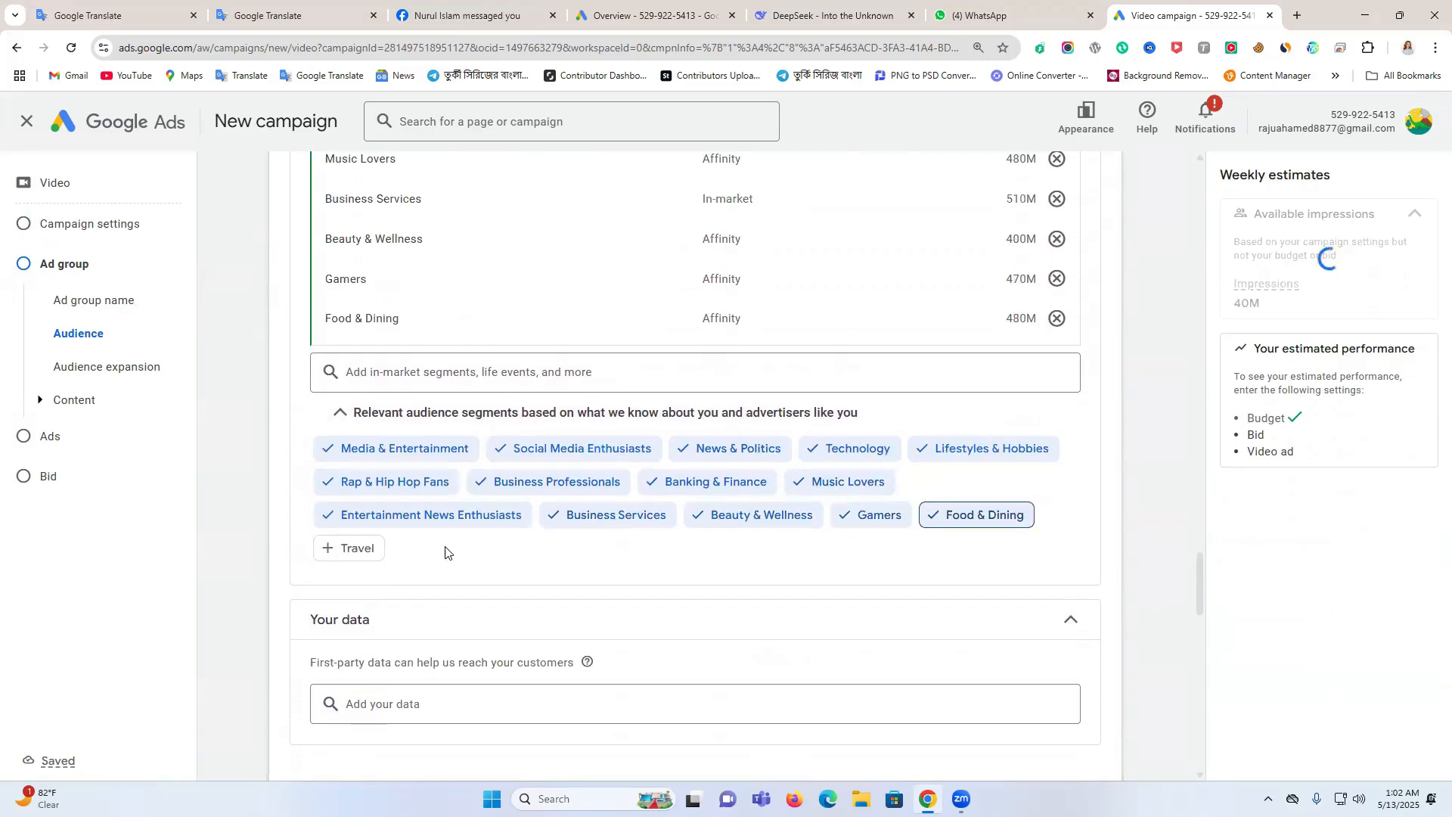
{"action": "left_click", "coordinate": [342, 548]}
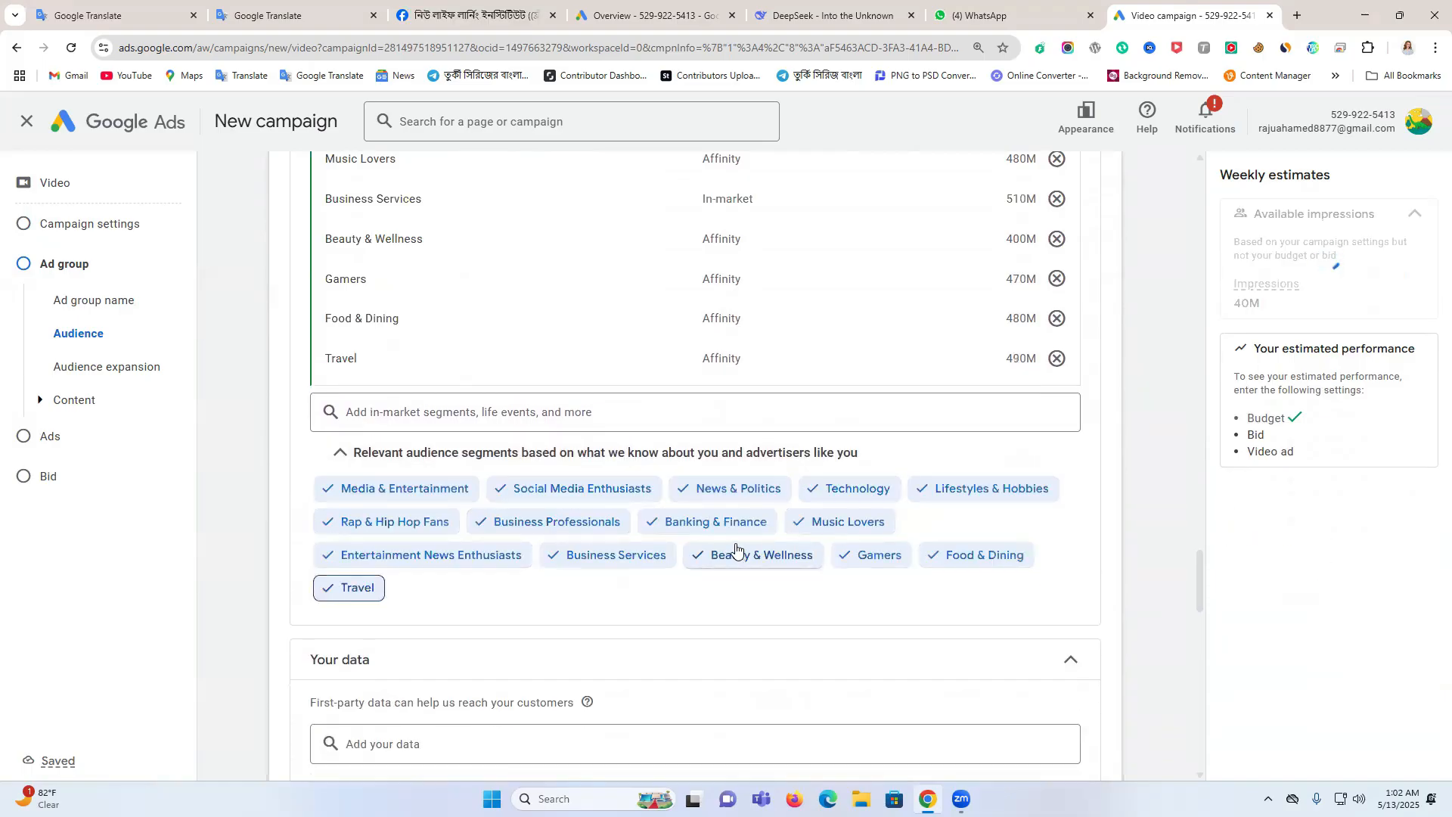
Expand the additional audience segments and look at the custom search terms and exclusions options
{"action": "scroll", "coordinate": [779, 530], "scroll_direction": "down", "scroll_amount": 7}
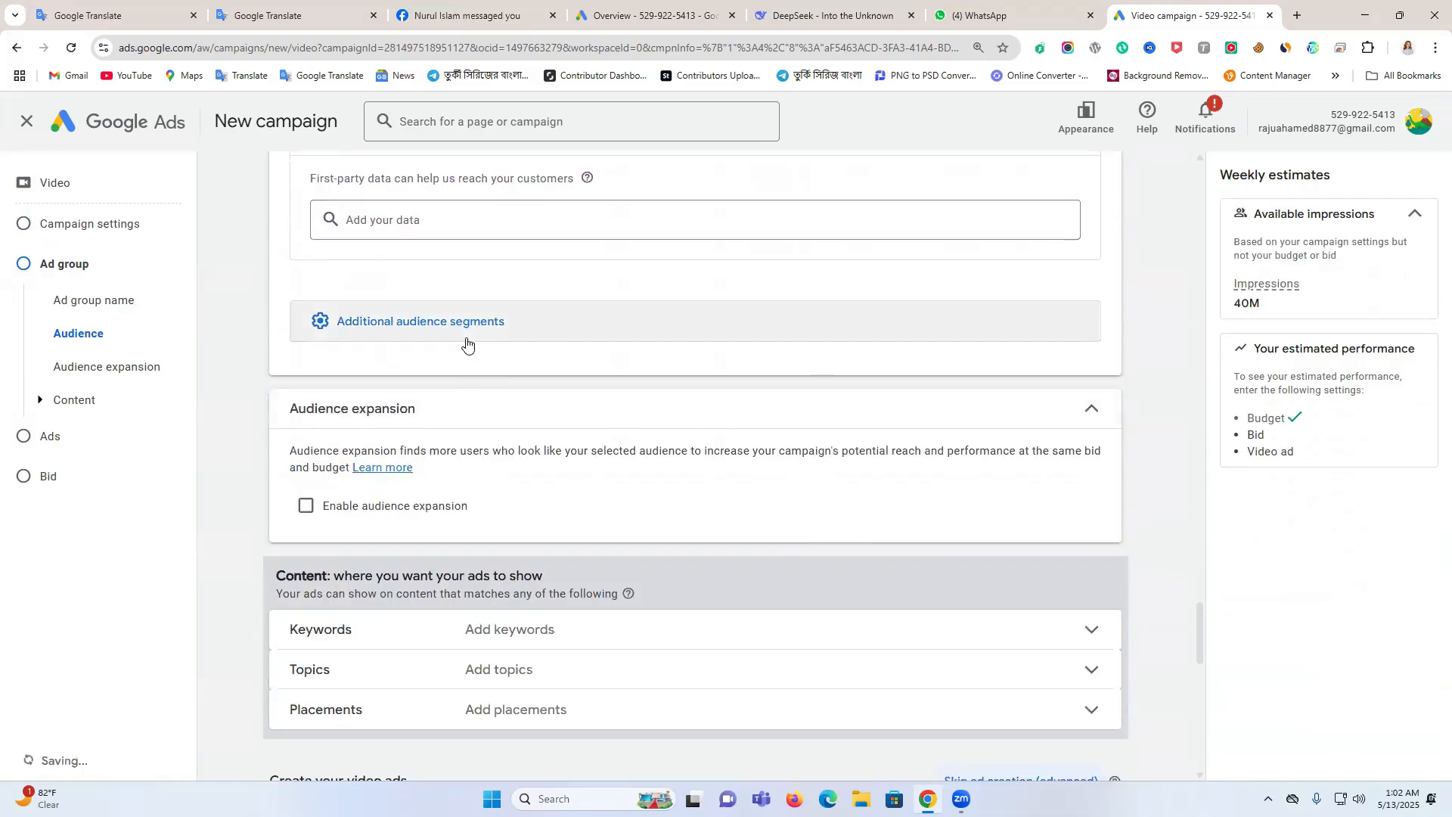
{"action": "left_click", "coordinate": [467, 340]}
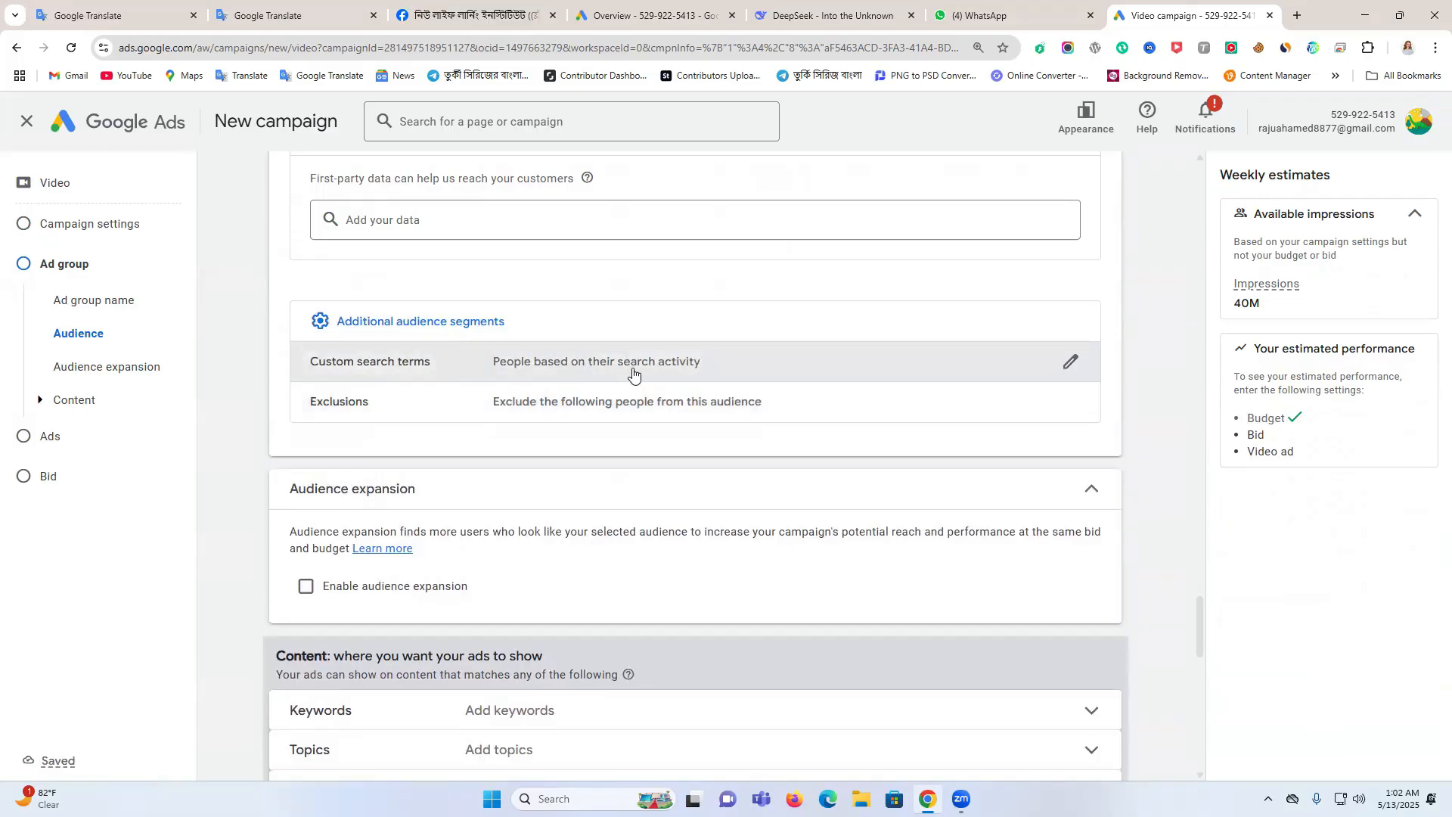
{"action": "left_click", "coordinate": [633, 363]}
{"action": "left_click", "coordinate": [514, 520]}
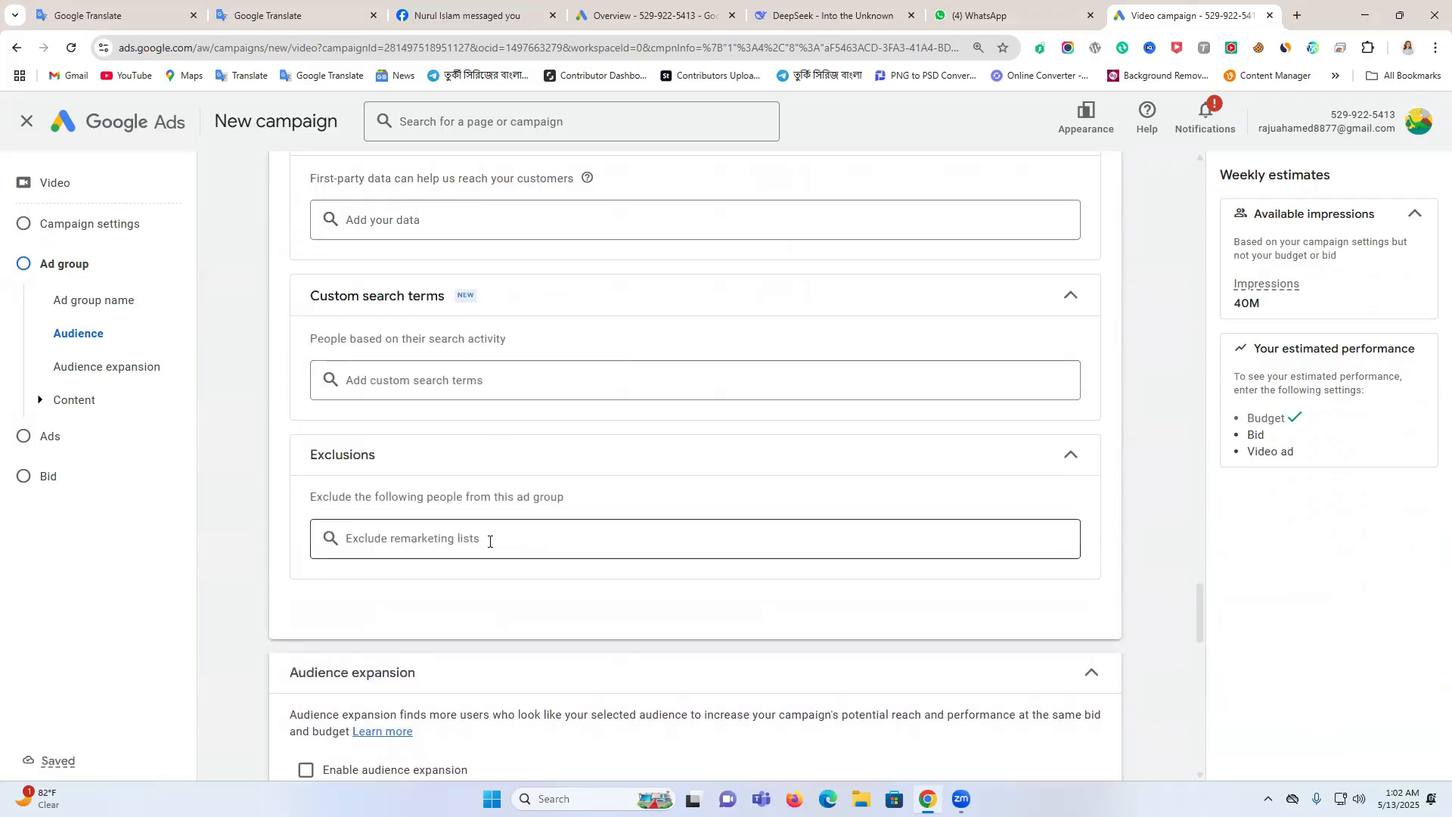
Try enabling audience expansion for the ad group and turn it back off
{"action": "scroll", "coordinate": [490, 541], "scroll_direction": "down", "scroll_amount": 4}
{"action": "scroll", "coordinate": [424, 517], "scroll_direction": "down", "scroll_amount": 2}
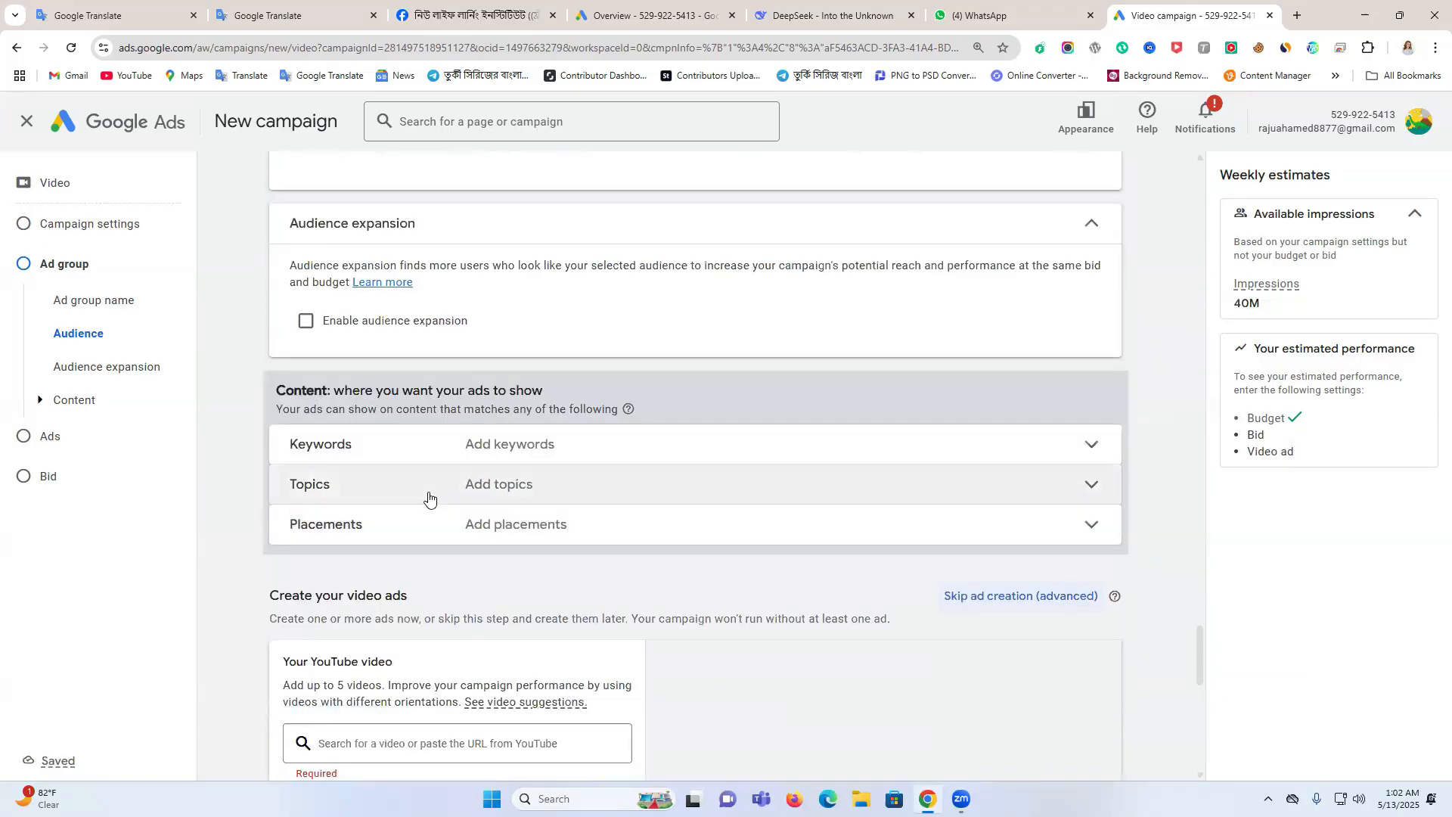
{"action": "left_click", "coordinate": [306, 324]}
{"action": "left_click", "coordinate": [306, 324]}
Check the keyword targeting options for the ad group's content and collapse them again
{"action": "scroll", "coordinate": [484, 409], "scroll_direction": "down", "scroll_amount": 1}
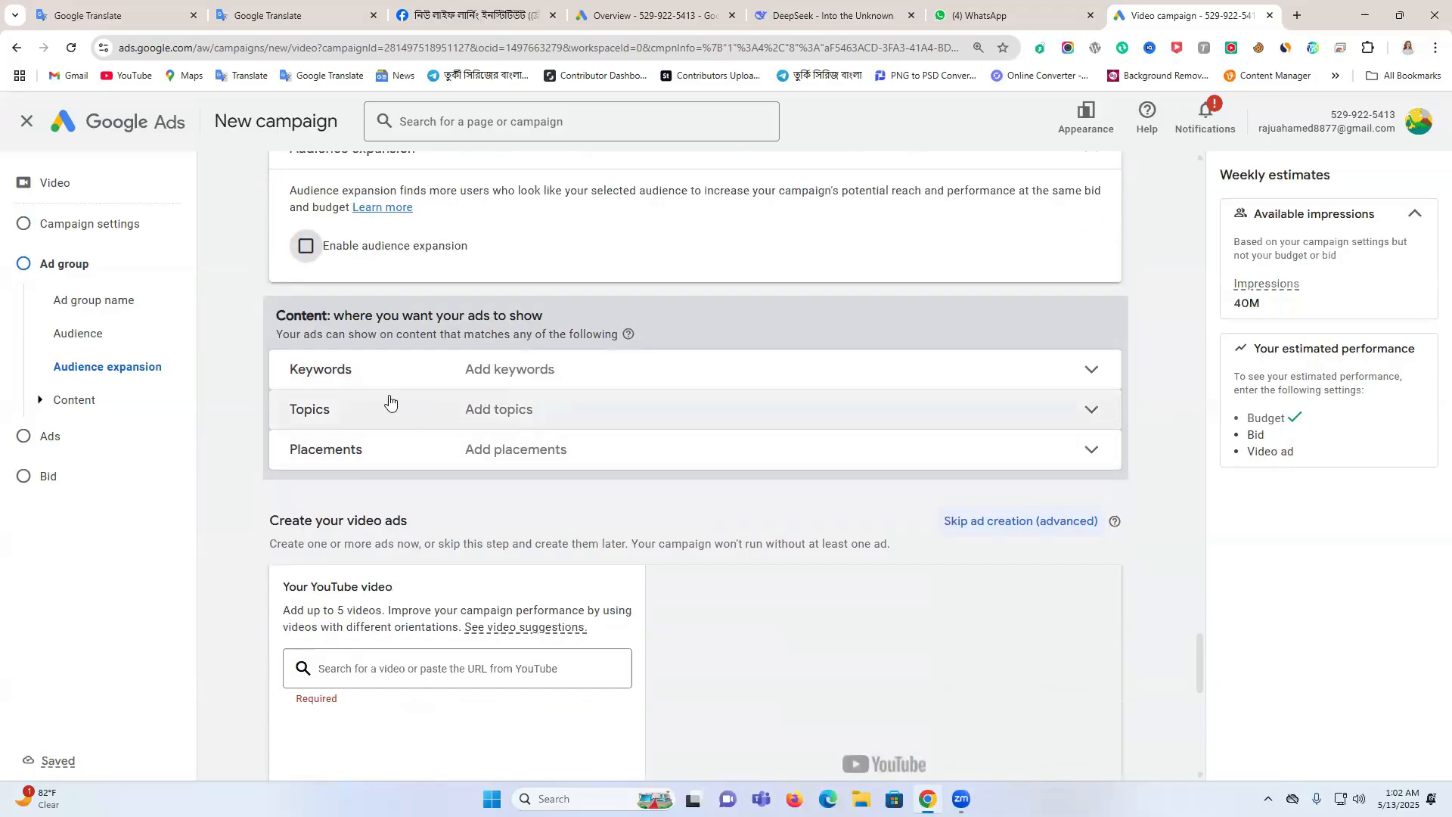
{"action": "left_click", "coordinate": [593, 379]}
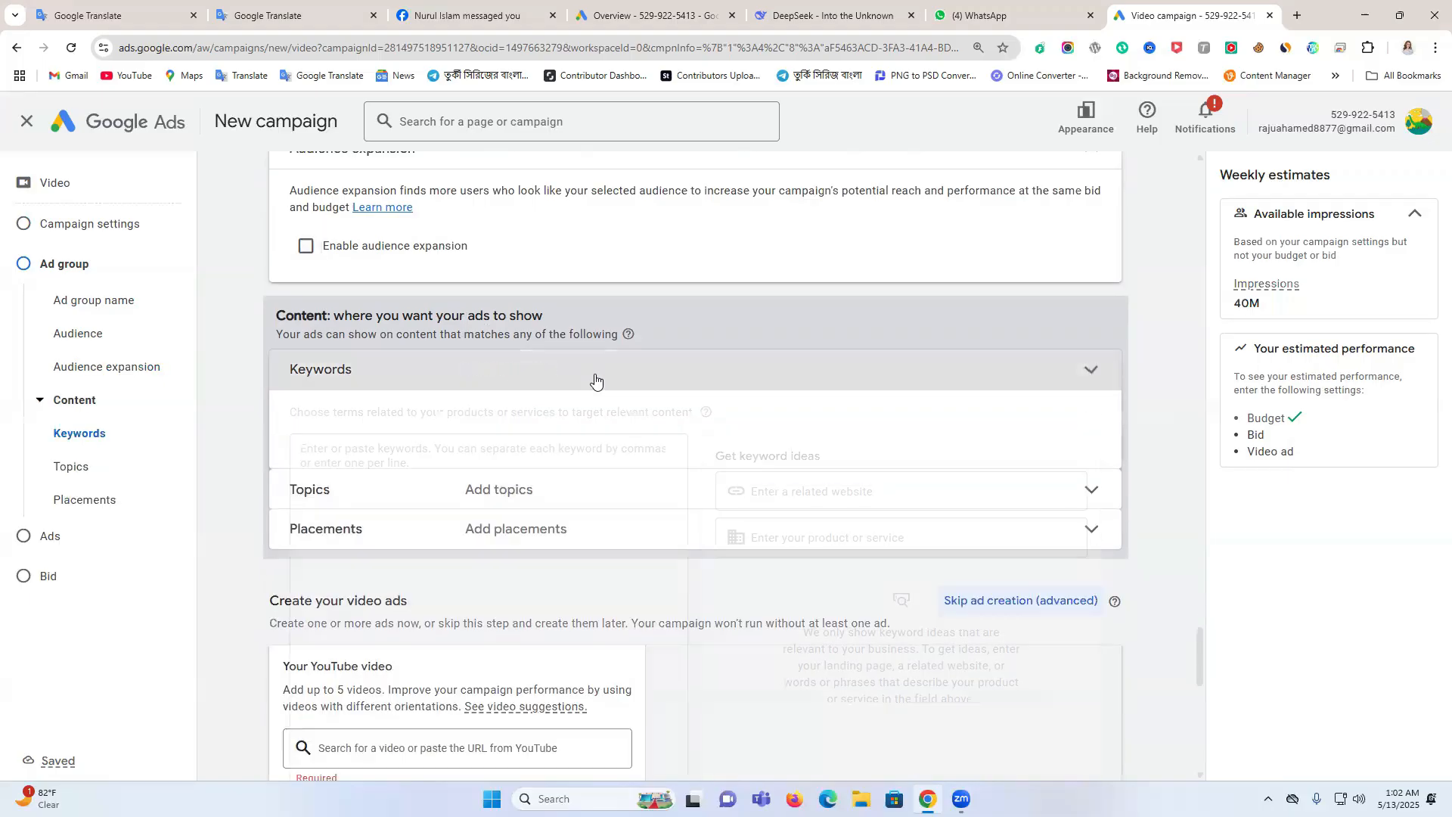
{"action": "left_click", "coordinate": [1093, 378]}
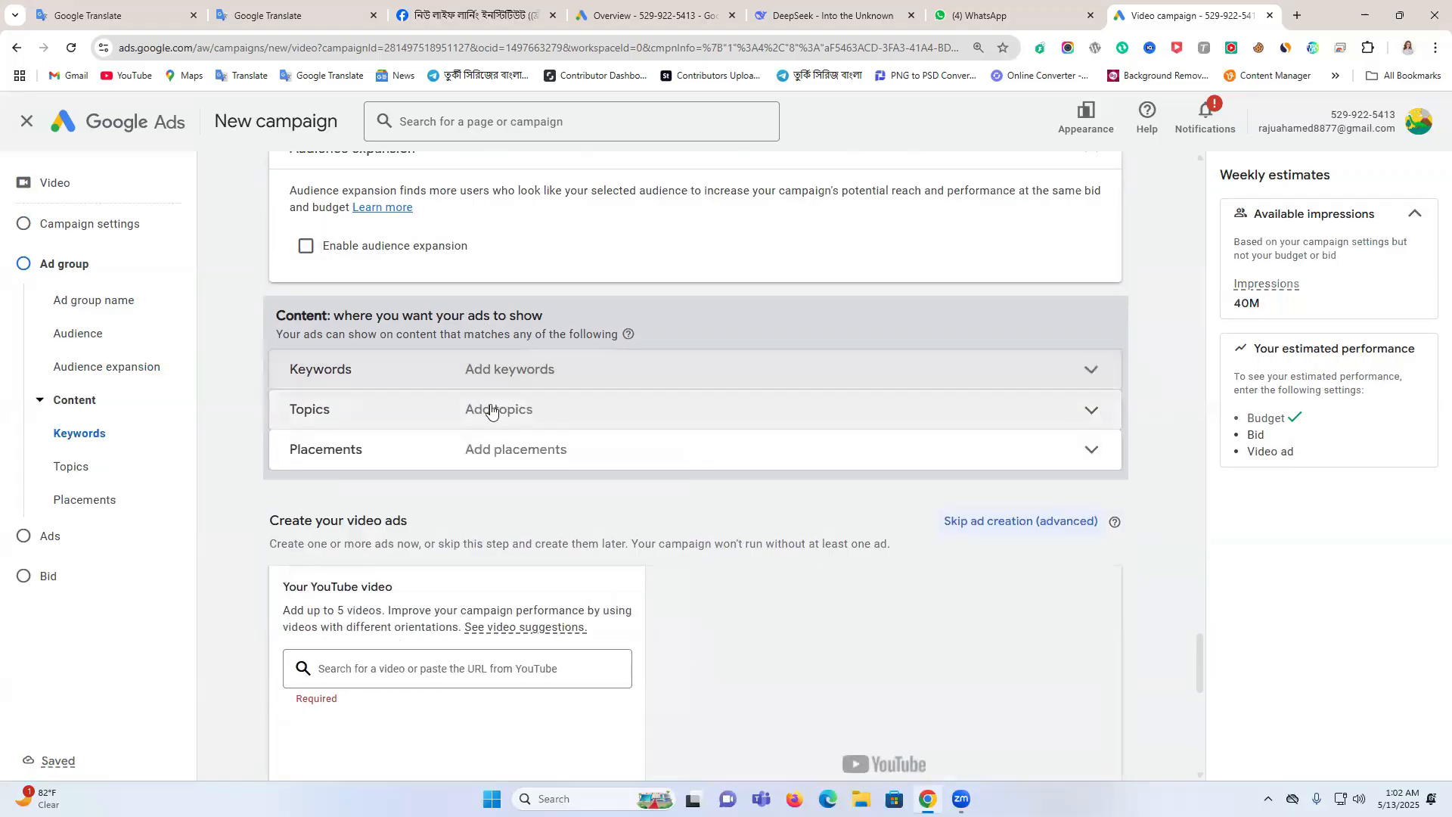
Browse the content topics and select Arts & Entertainment and Autos & Vehicles
{"action": "left_click", "coordinate": [574, 424]}
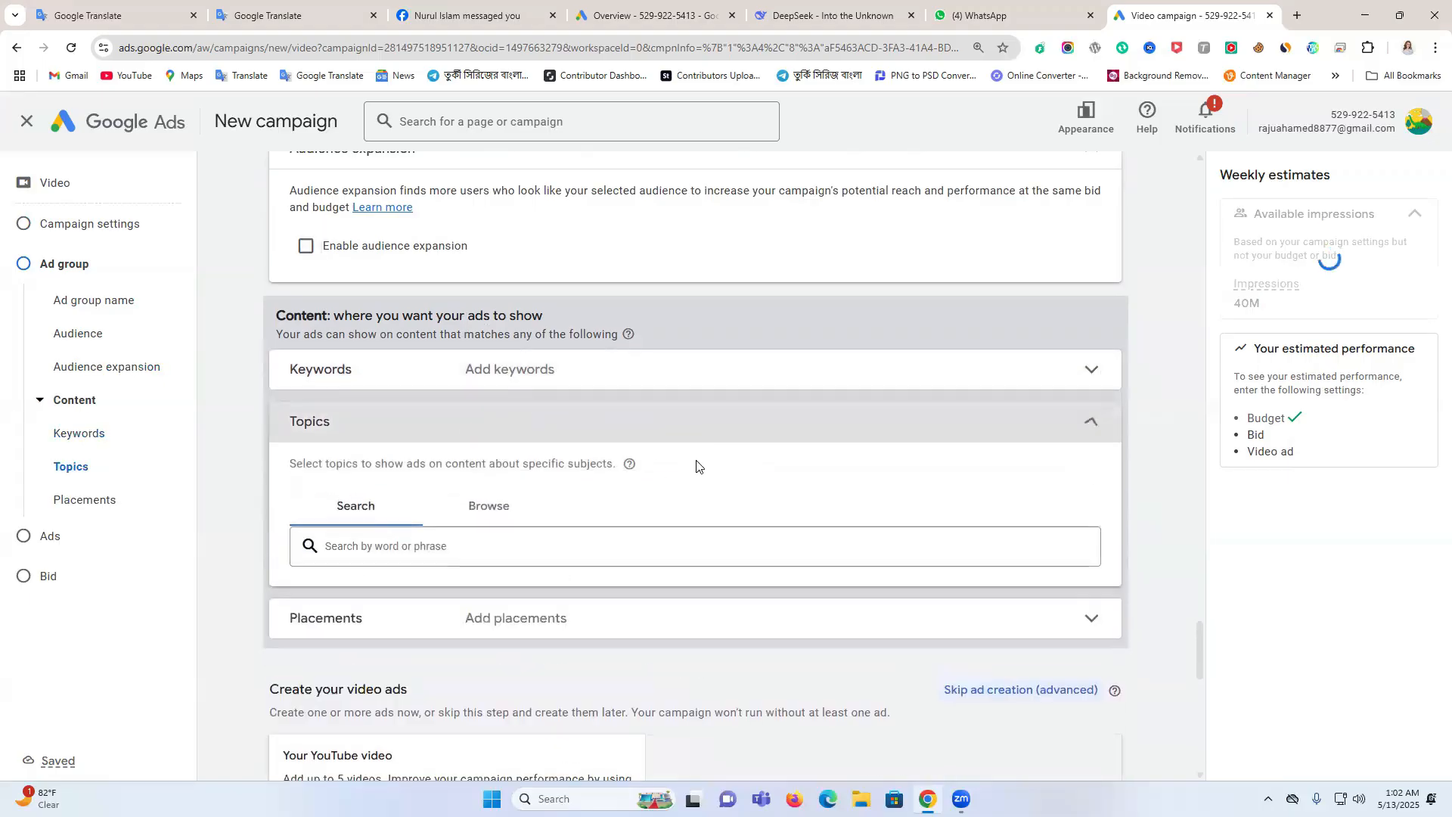
{"action": "left_click", "coordinate": [488, 509]}
{"action": "scroll", "coordinate": [476, 489], "scroll_direction": "down", "scroll_amount": 2}
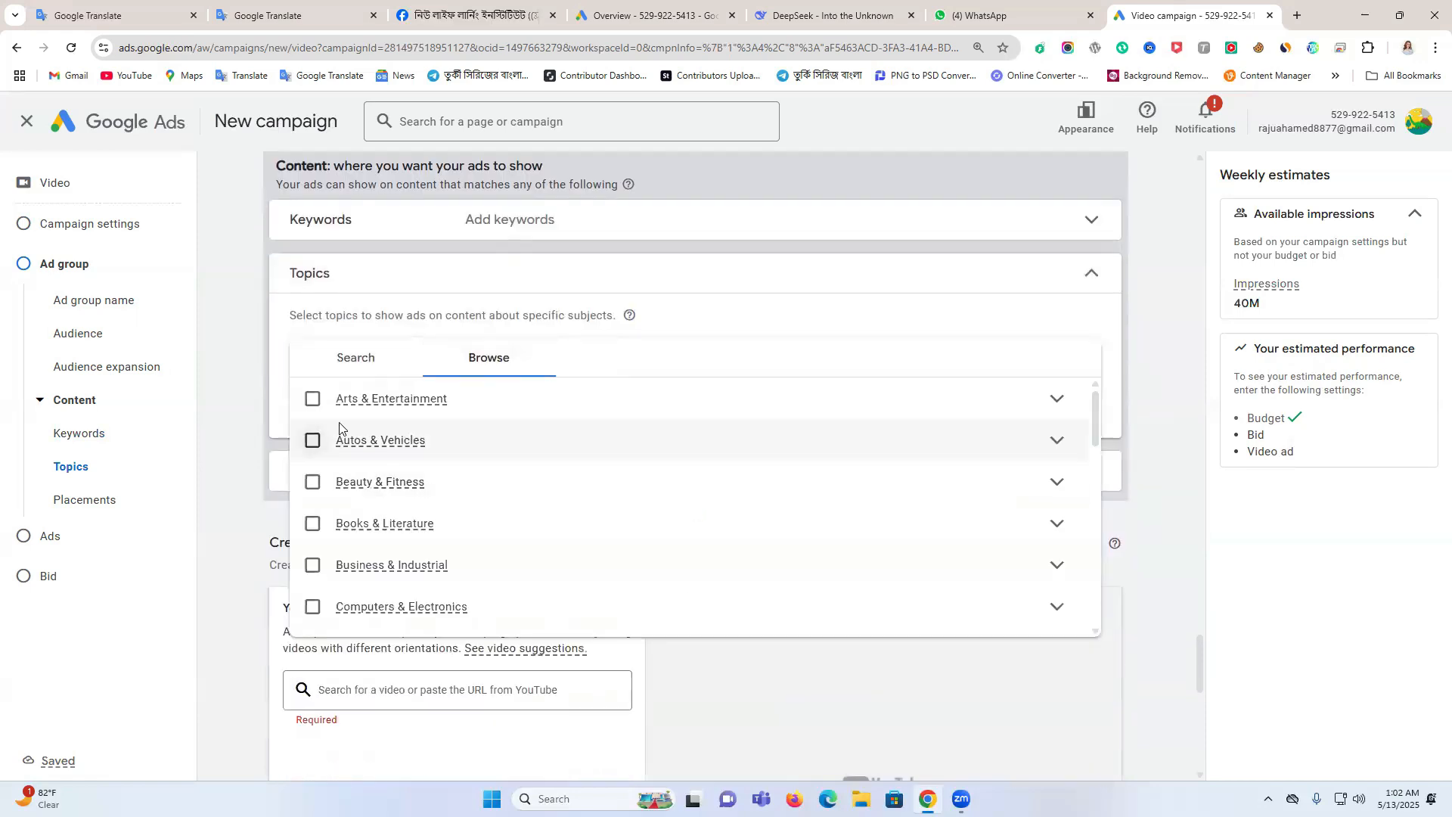
{"action": "left_click", "coordinate": [313, 400]}
{"action": "left_click", "coordinate": [312, 739]}
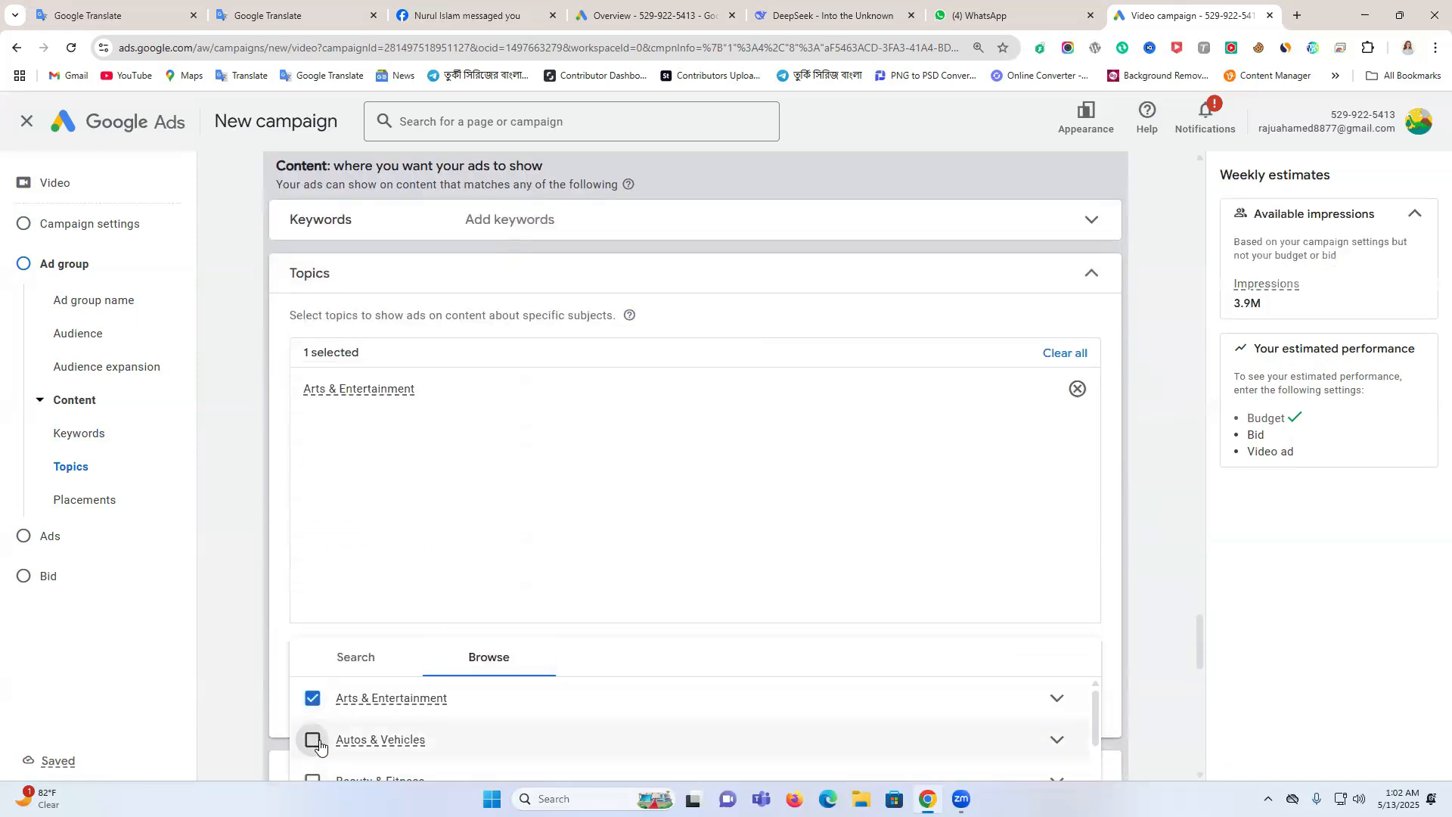
Remove all the segments from the audience's interests and detailed demographics, from Media & Entertainment through Travel
{"action": "scroll", "coordinate": [593, 452], "scroll_direction": "up", "scroll_amount": 20}
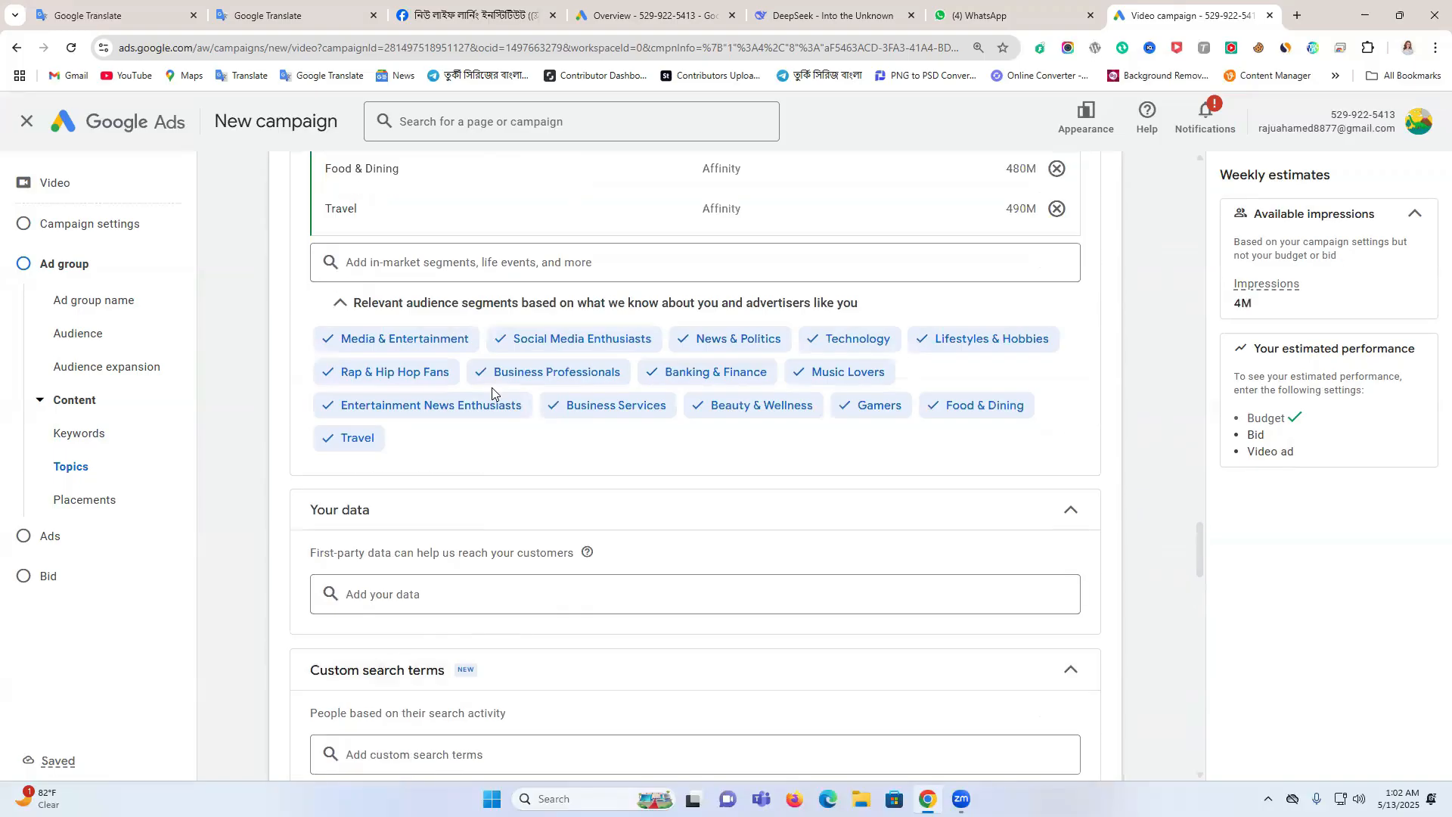
{"action": "scroll", "coordinate": [491, 393], "scroll_direction": "up", "scroll_amount": 7}
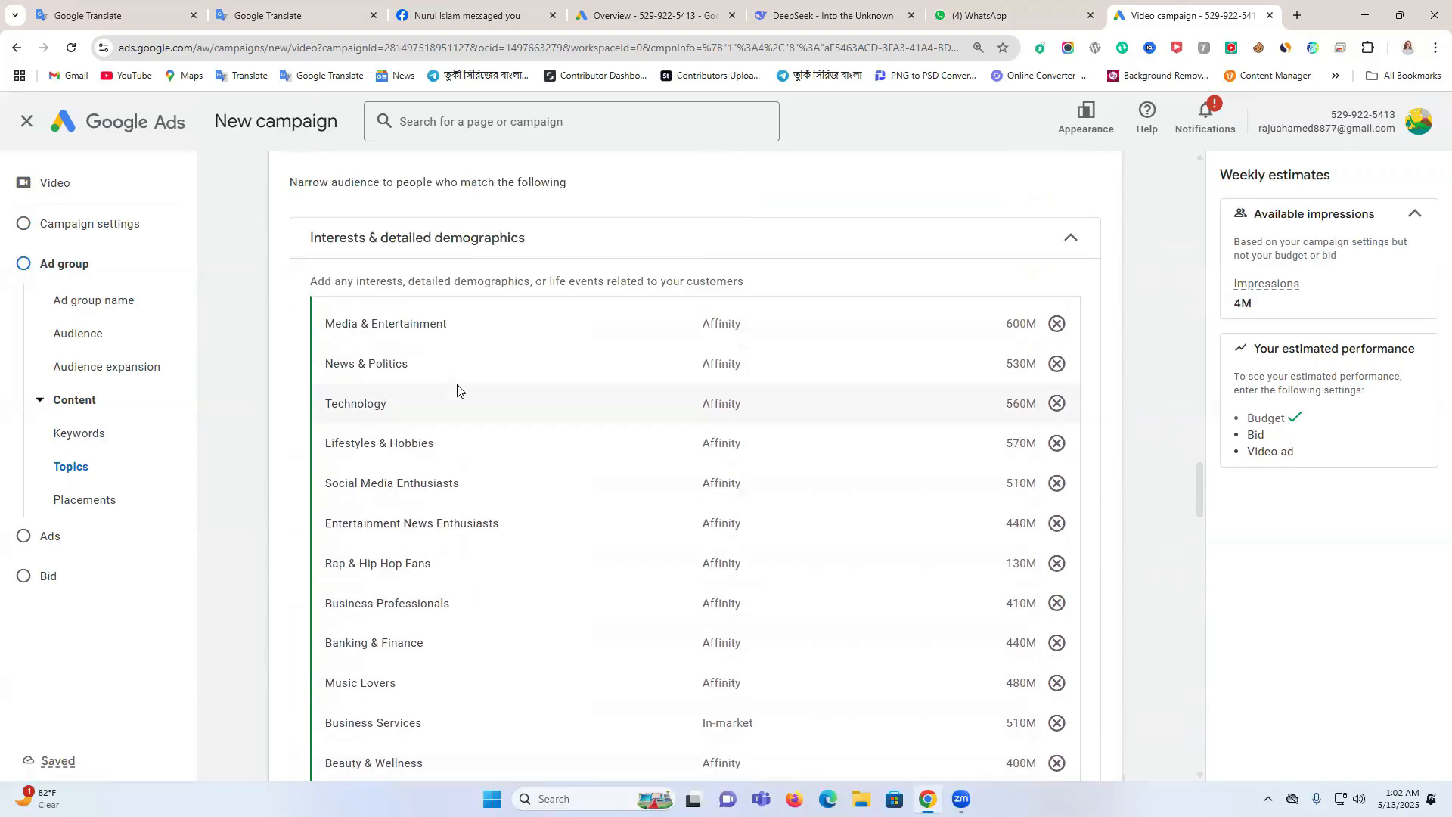
{"action": "mouse_move", "coordinate": [901, 333]}
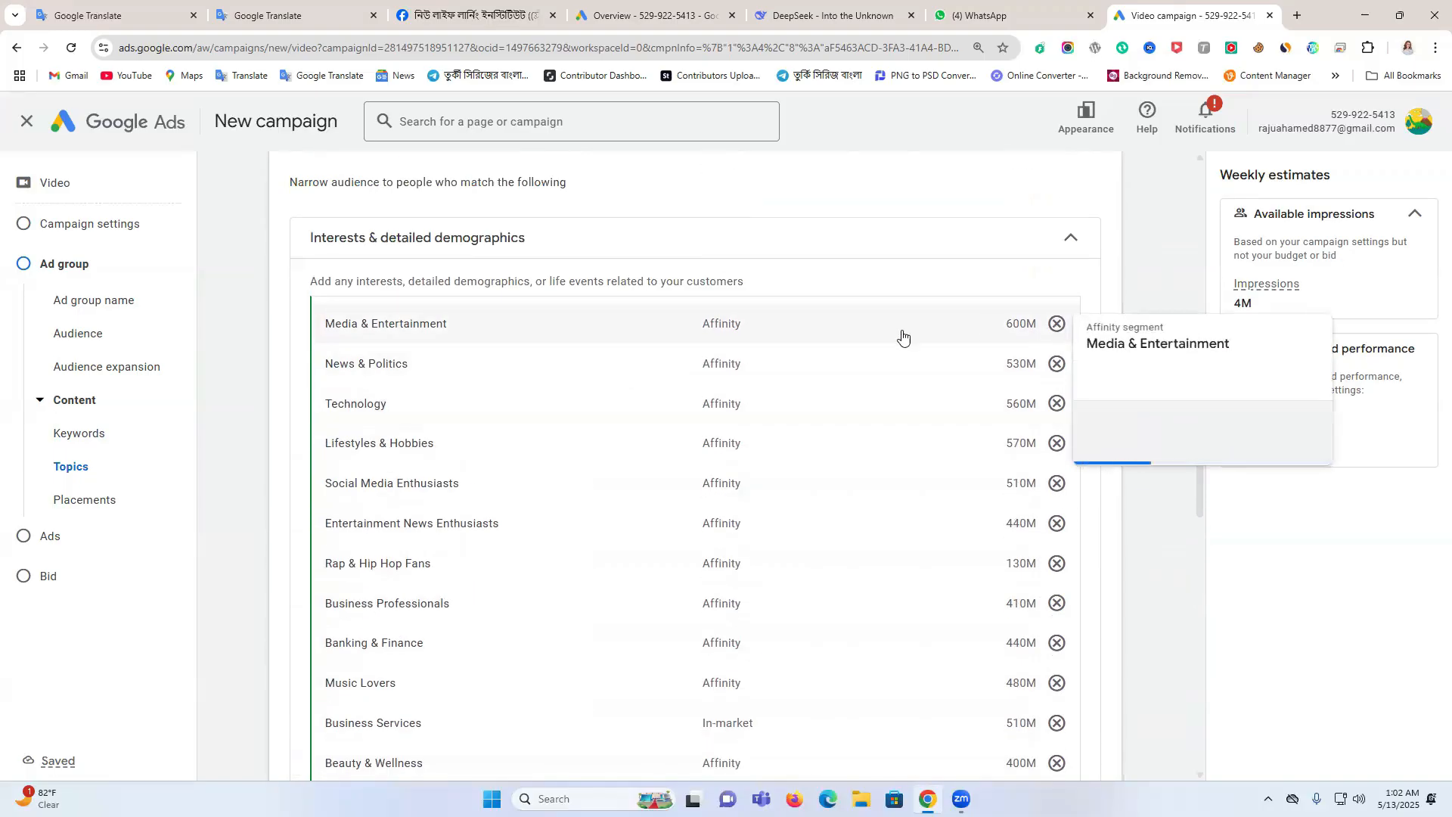
{"action": "double_click", "coordinate": [1057, 324]}
{"action": "triple_click", "coordinate": [1058, 324]}
{"action": "triple_click", "coordinate": [1057, 324]}
{"action": "triple_click", "coordinate": [1058, 323]}
{"action": "double_click", "coordinate": [1057, 324]}
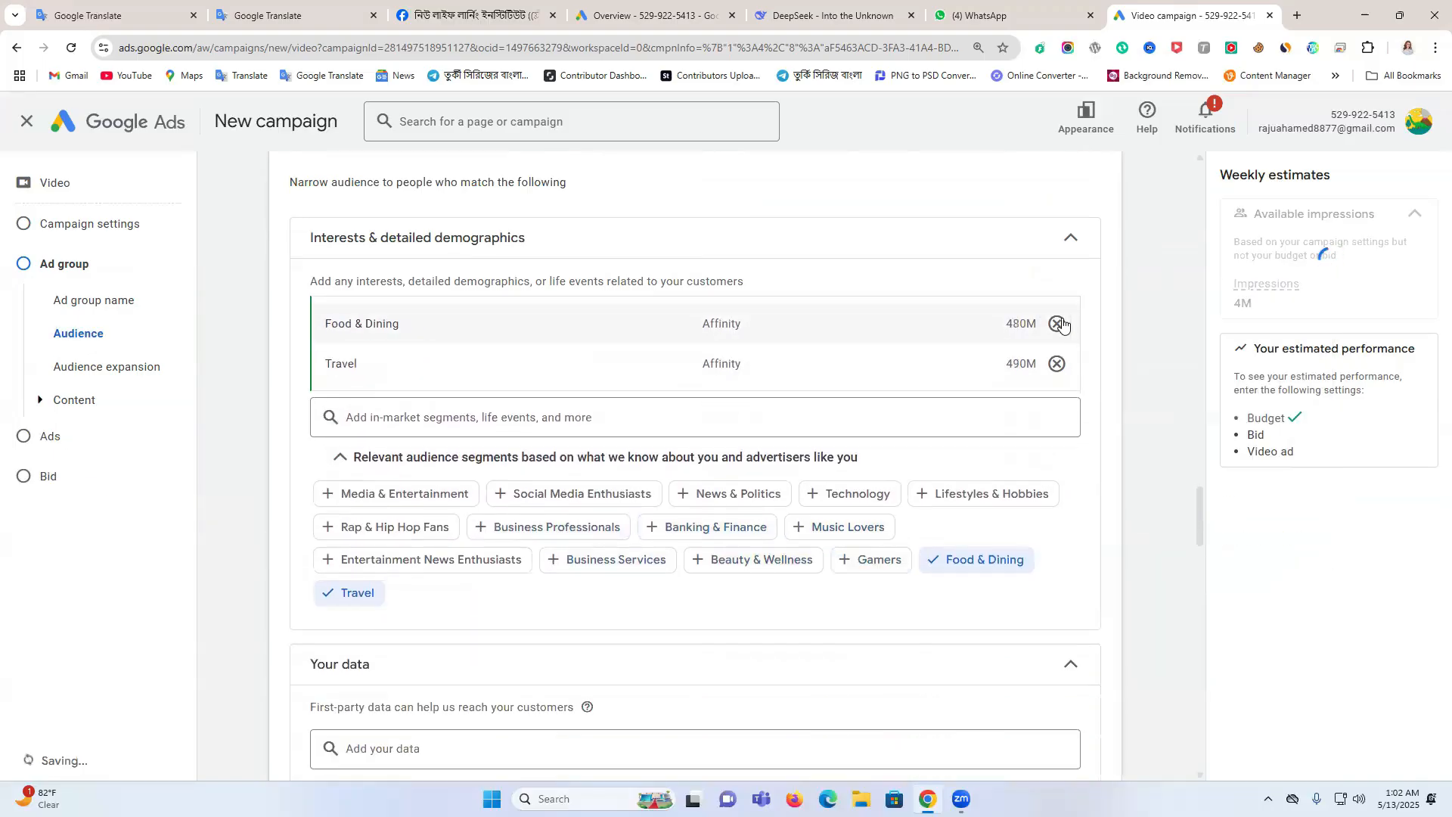
{"action": "double_click", "coordinate": [1057, 324]}
Add Beauty & Fitness, Books & Literature, Business & Industrial and Computers & Electronics to the ad group's content topics
{"action": "scroll", "coordinate": [467, 551], "scroll_direction": "down", "scroll_amount": 10}
{"action": "scroll", "coordinate": [562, 539], "scroll_direction": "down", "scroll_amount": 5}
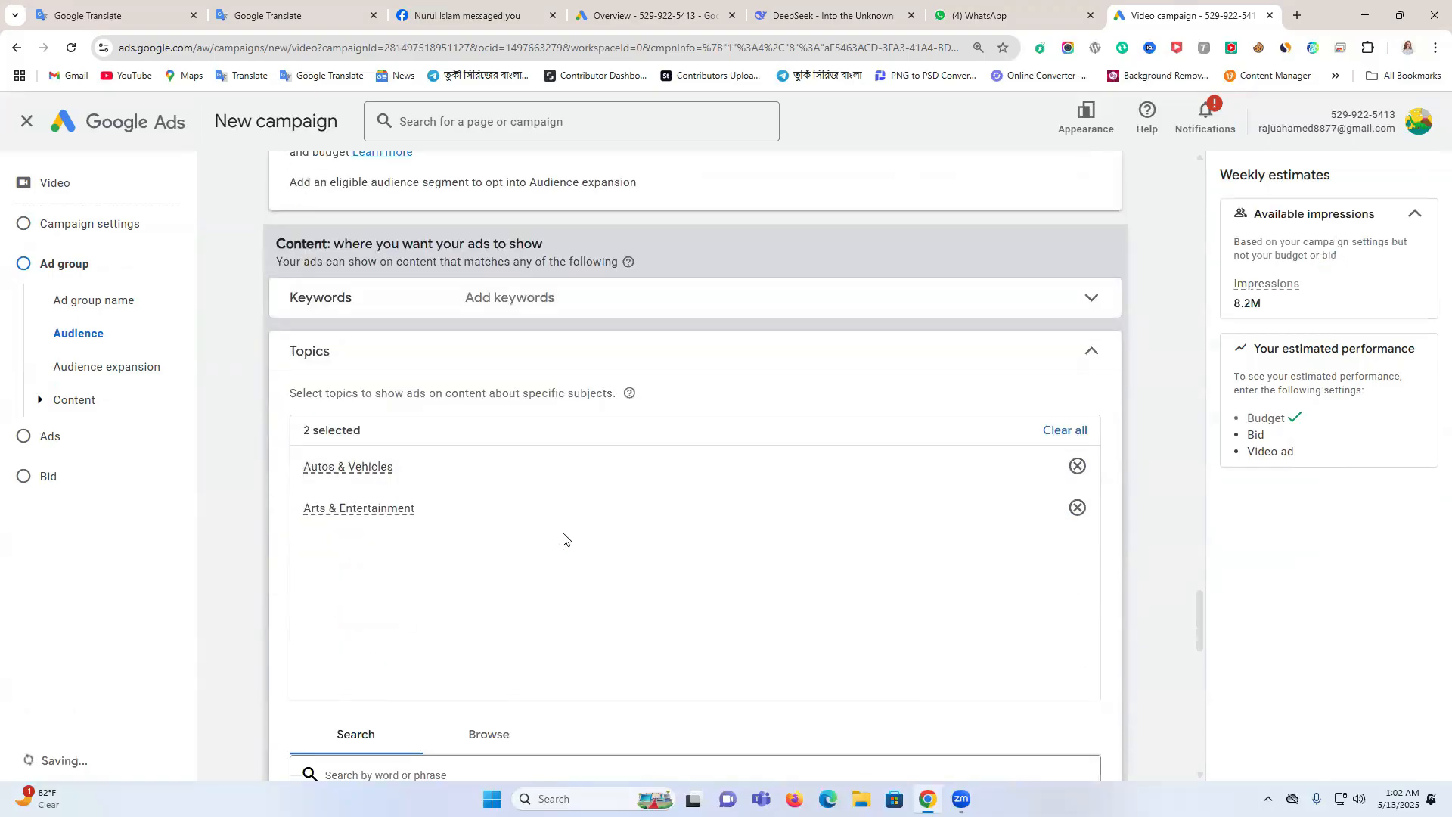
{"action": "left_click", "coordinate": [528, 511]}
{"action": "scroll", "coordinate": [454, 541], "scroll_direction": "down", "scroll_amount": 1}
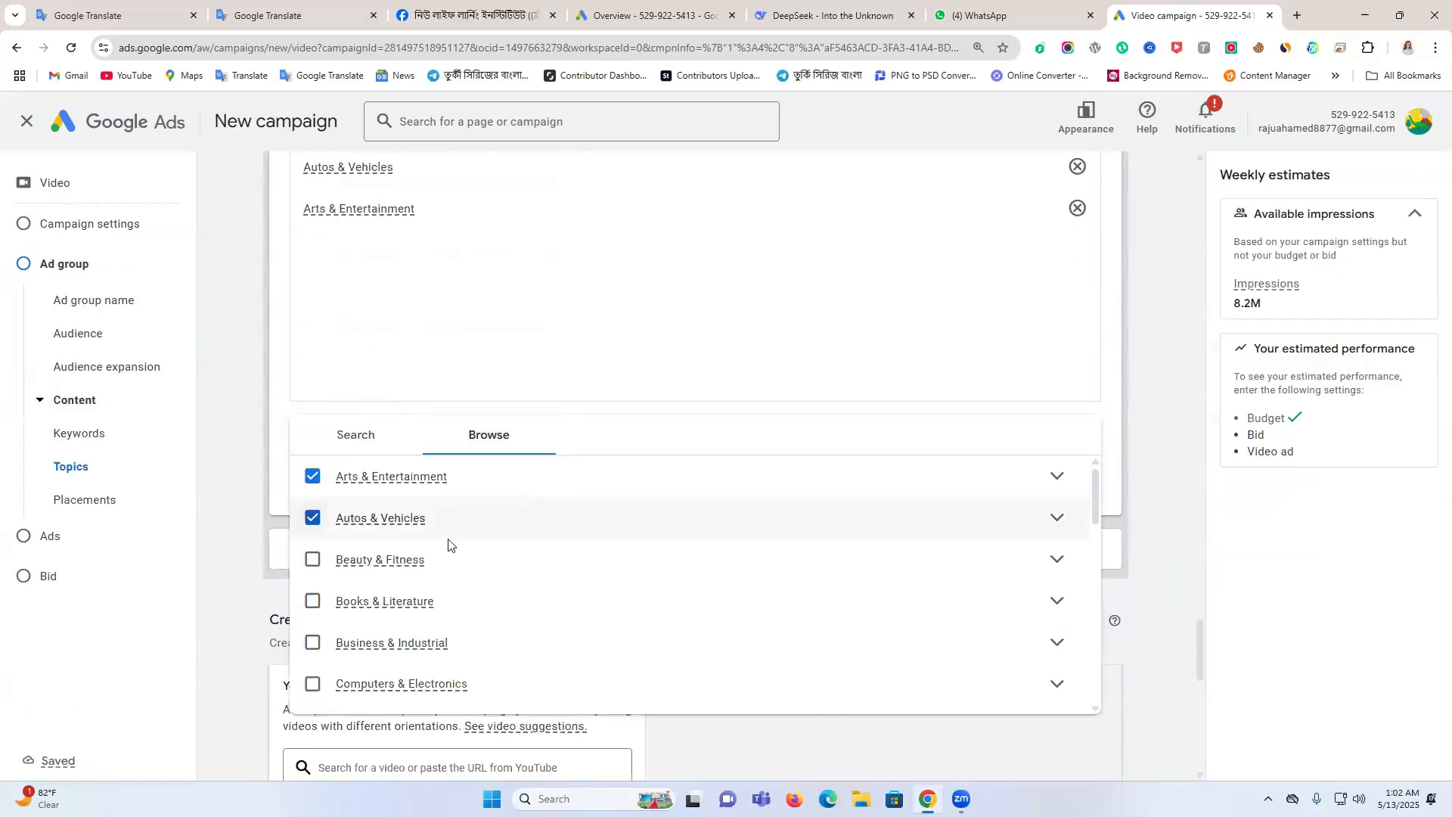
{"action": "left_click", "coordinate": [312, 559]}
{"action": "left_click", "coordinate": [312, 601]}
{"action": "left_click", "coordinate": [312, 643]}
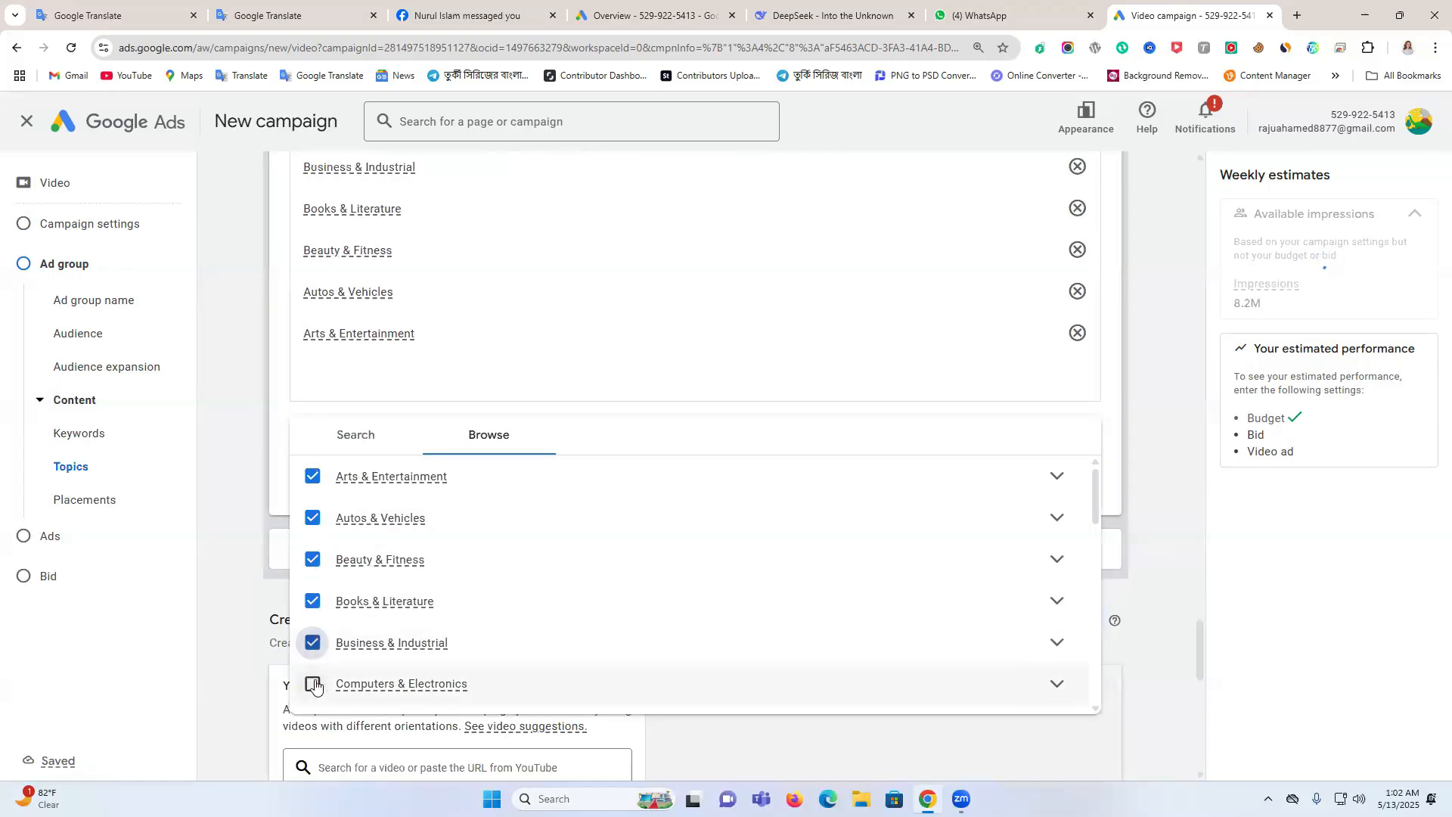
{"action": "scroll", "coordinate": [313, 643], "scroll_direction": "down", "scroll_amount": 1}
{"action": "left_click", "coordinate": [312, 642]}
Add Finance, Food & Drink, Games, Health, Hobbies & Leisure and Home & Garden to the content topics
{"action": "scroll", "coordinate": [312, 605], "scroll_direction": "down", "scroll_amount": 2}
{"action": "left_click", "coordinate": [312, 574]}
{"action": "left_click", "coordinate": [312, 616]}
{"action": "left_click", "coordinate": [312, 657]}
{"action": "left_click", "coordinate": [313, 699]}
{"action": "scroll", "coordinate": [316, 658], "scroll_direction": "down", "scroll_amount": 2}
{"action": "left_click", "coordinate": [312, 664]}
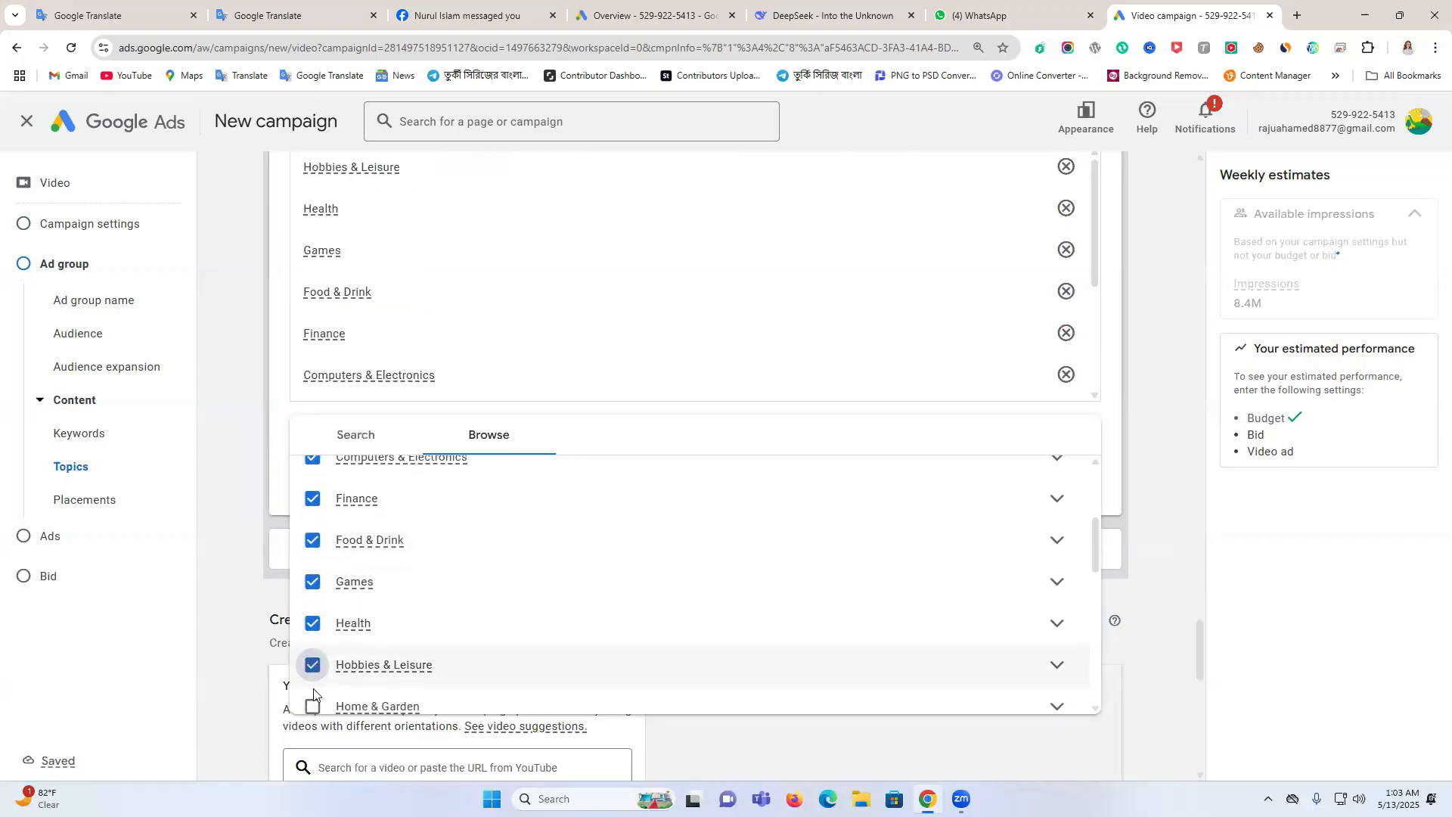
{"action": "left_click", "coordinate": [312, 706]}
Add Internet & Telecom, Jobs & Education, Law & Government, News, Online Communities and People & Society to the content topics
{"action": "scroll", "coordinate": [316, 635], "scroll_direction": "down", "scroll_amount": 2}
{"action": "left_click", "coordinate": [313, 597]}
{"action": "left_click", "coordinate": [313, 638]}
{"action": "left_click", "coordinate": [312, 680]}
{"action": "scroll", "coordinate": [312, 651], "scroll_direction": "down", "scroll_amount": 1}
{"action": "left_click", "coordinate": [312, 646]}
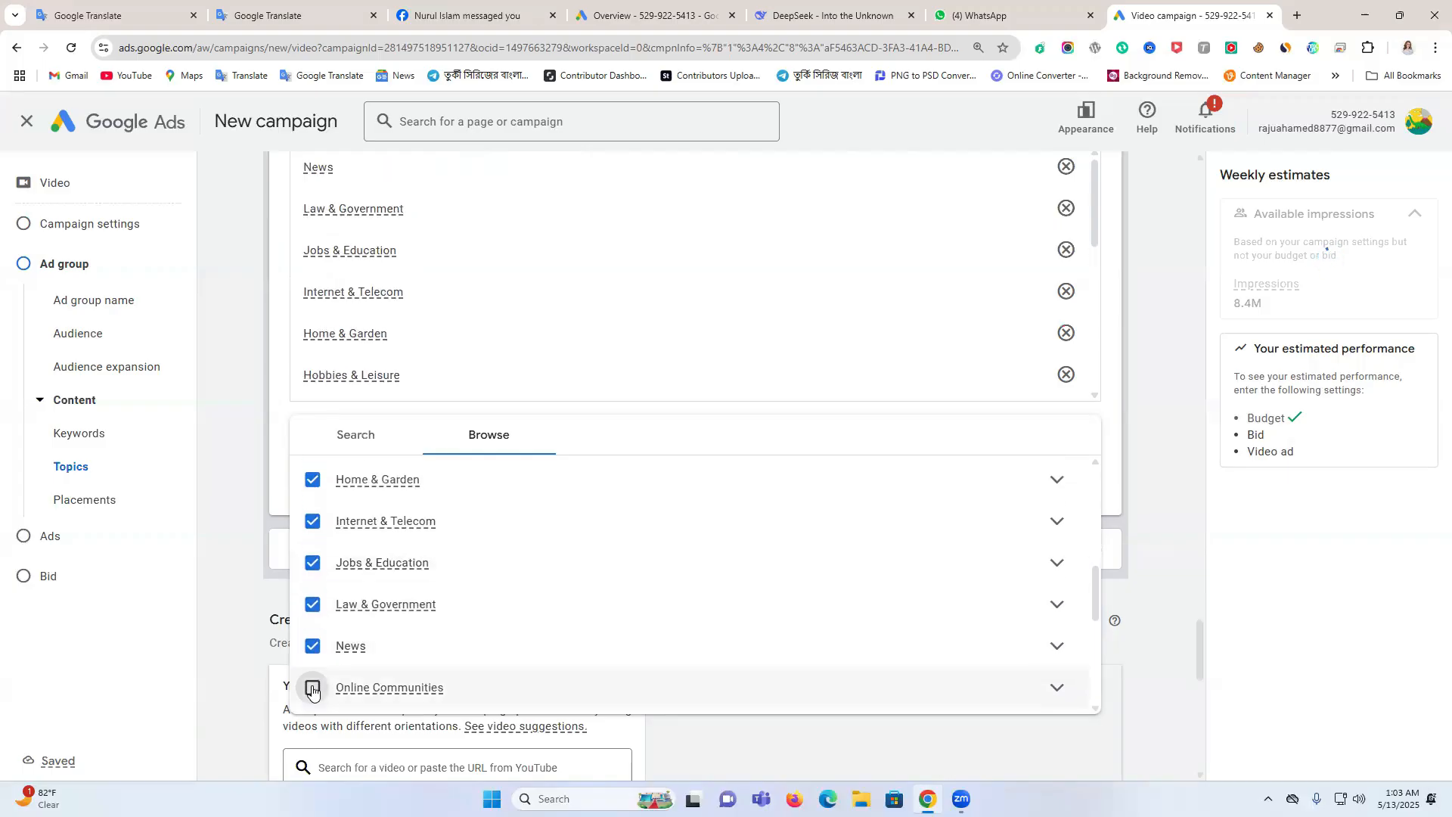
{"action": "left_click", "coordinate": [312, 687]}
{"action": "scroll", "coordinate": [314, 666], "scroll_direction": "down", "scroll_amount": 2}
{"action": "left_click", "coordinate": [312, 579]}
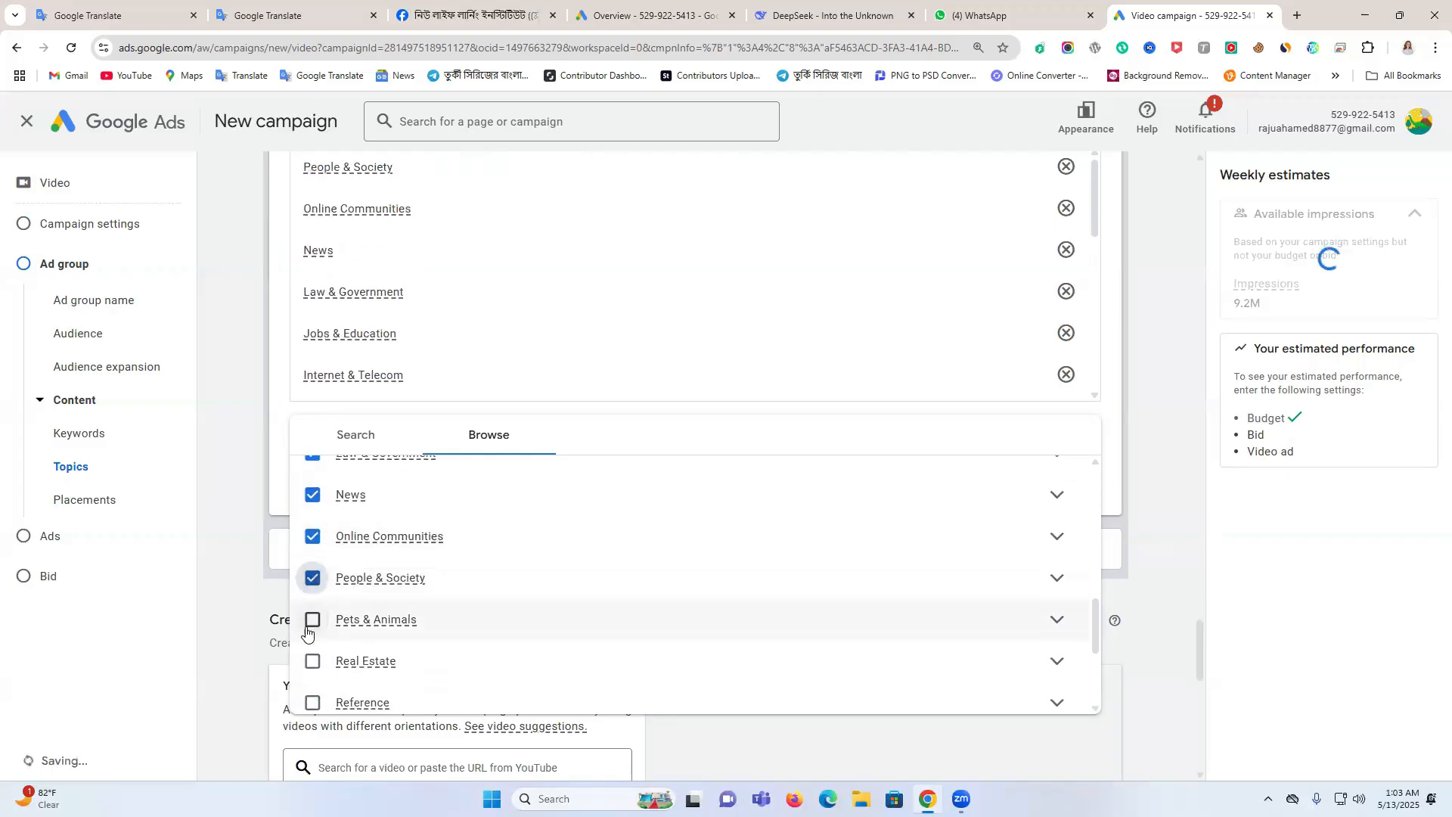
Add Pets & Animals, Real Estate, Reference, Science, Shopping & Retailers, Sports, Travel & Transportation and World Localities to the content topics
{"action": "left_click", "coordinate": [312, 619]}
{"action": "left_click", "coordinate": [313, 661]}
{"action": "left_click", "coordinate": [313, 703]}
{"action": "scroll", "coordinate": [509, 632], "scroll_direction": "down", "scroll_amount": 2}
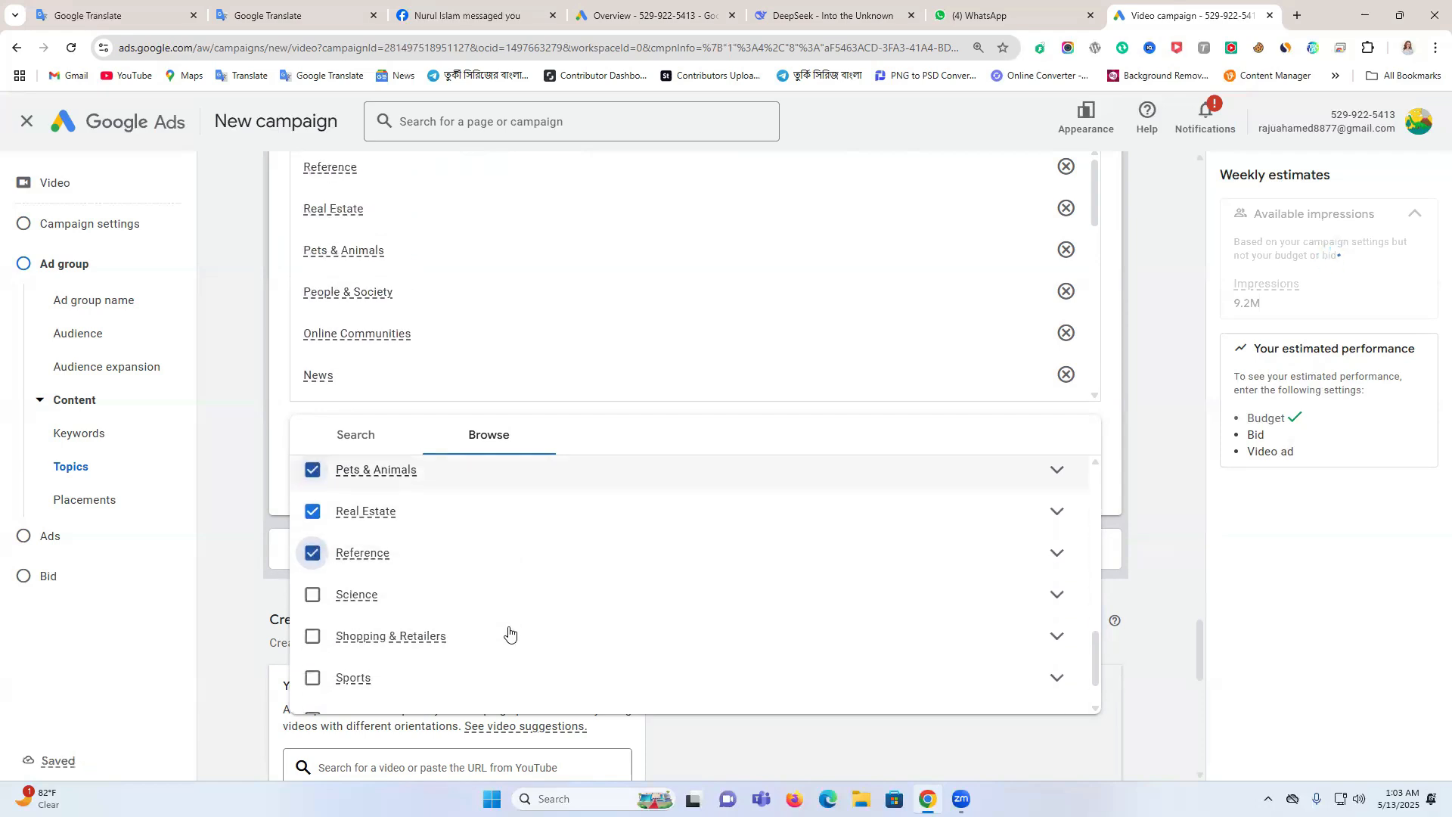
{"action": "left_click", "coordinate": [313, 594]}
{"action": "left_click", "coordinate": [312, 636]}
{"action": "left_click", "coordinate": [312, 678]}
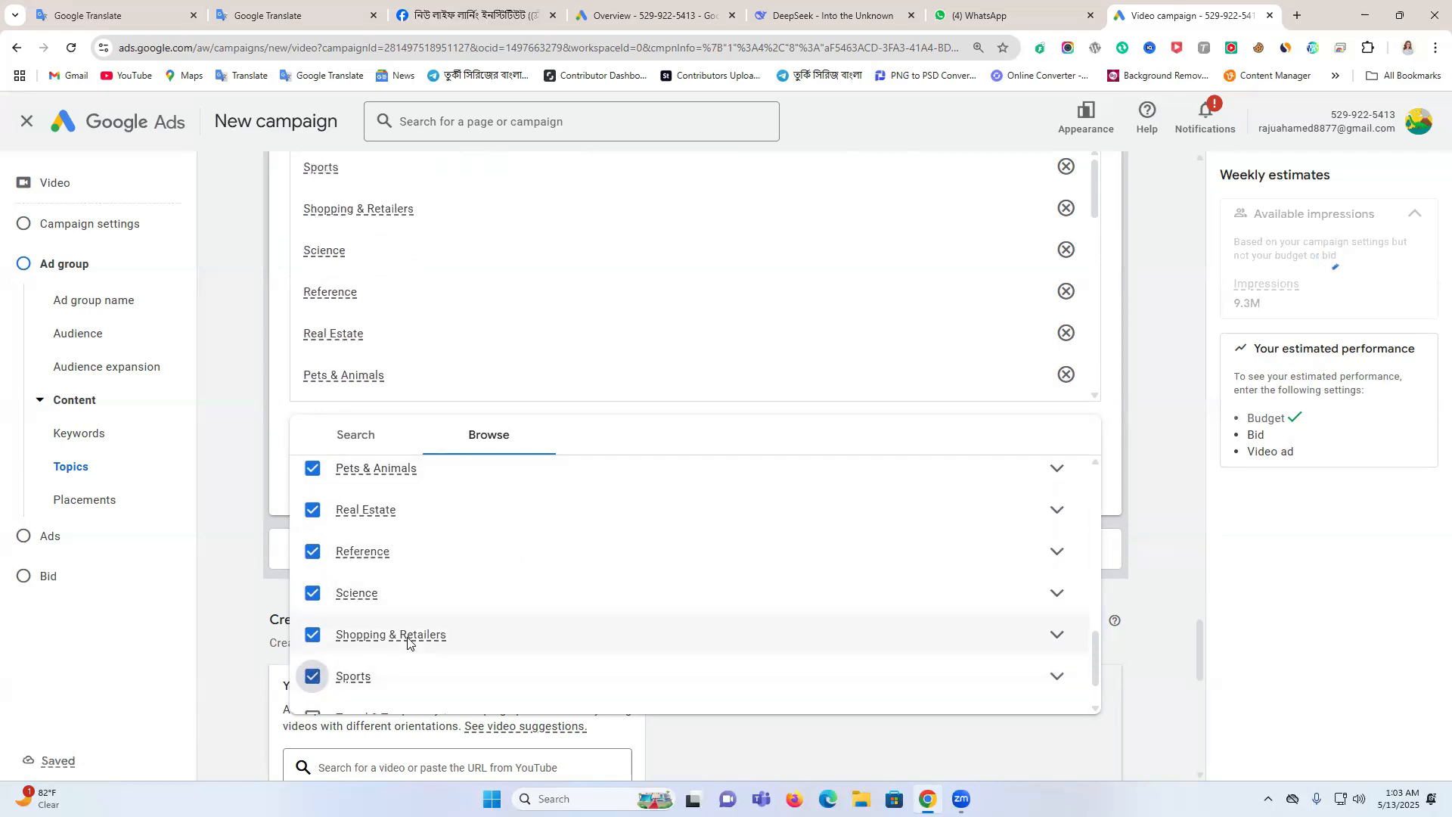
{"action": "scroll", "coordinate": [408, 643], "scroll_direction": "down", "scroll_amount": 1}
{"action": "left_click", "coordinate": [312, 653]}
{"action": "left_click", "coordinate": [312, 694]}
{"action": "scroll", "coordinate": [401, 645], "scroll_direction": "down", "scroll_amount": 2}
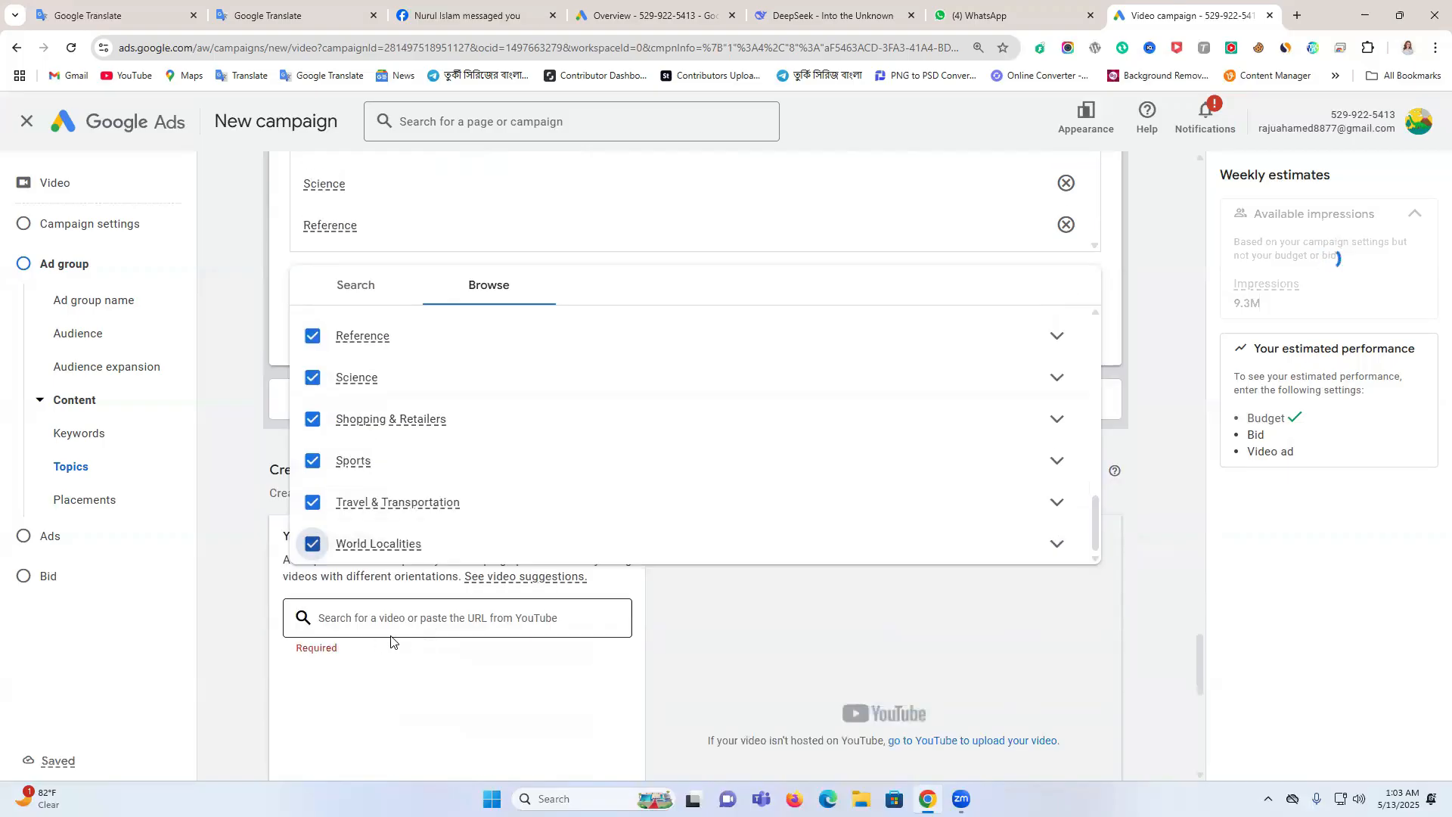
{"action": "left_click", "coordinate": [781, 587]}
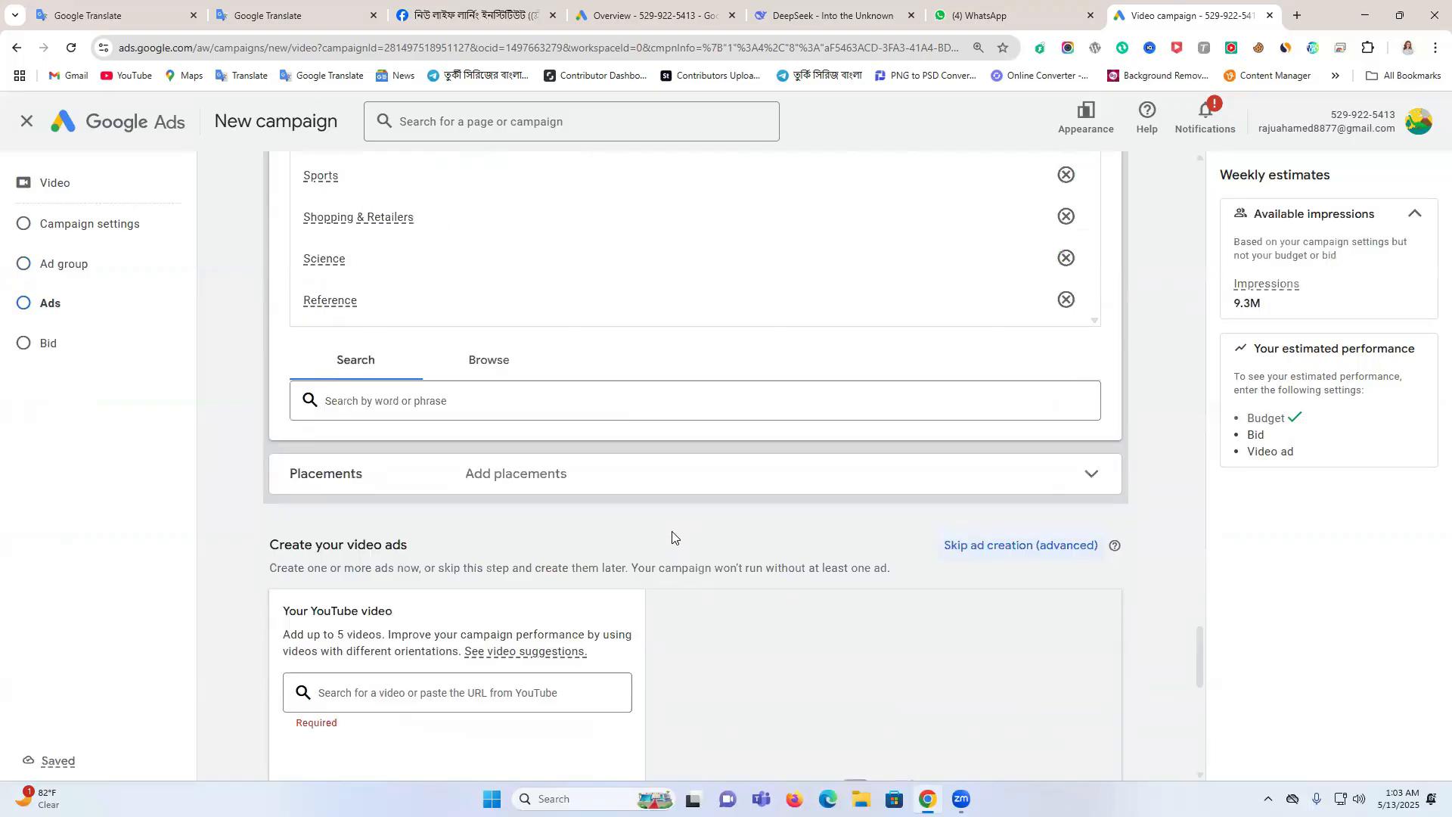
Expand the placement targeting and look at the options for YouTube videos
{"action": "left_click", "coordinate": [534, 486]}
{"action": "scroll", "coordinate": [558, 557], "scroll_direction": "down", "scroll_amount": 2}
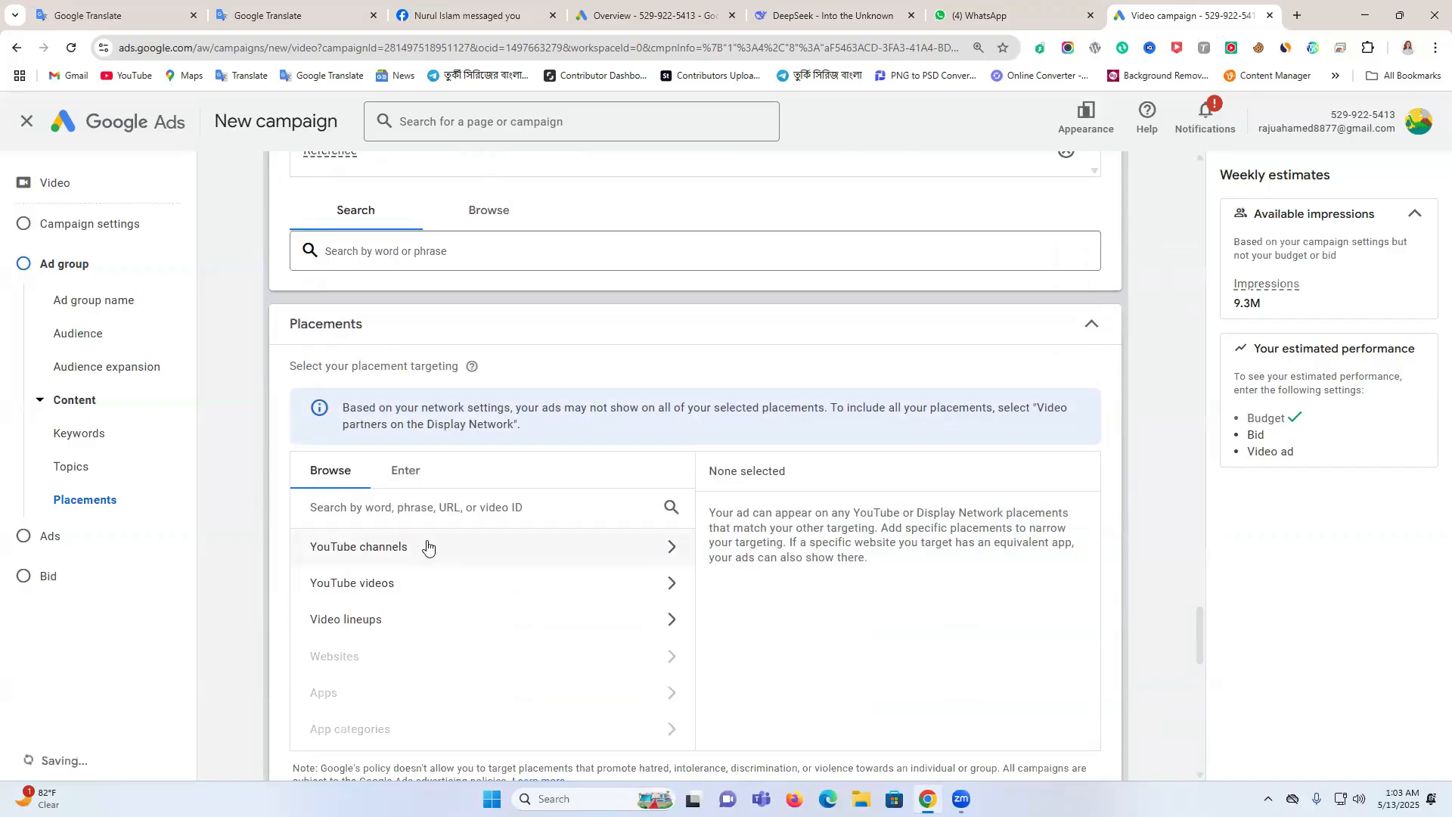
{"action": "left_click", "coordinate": [415, 581]}
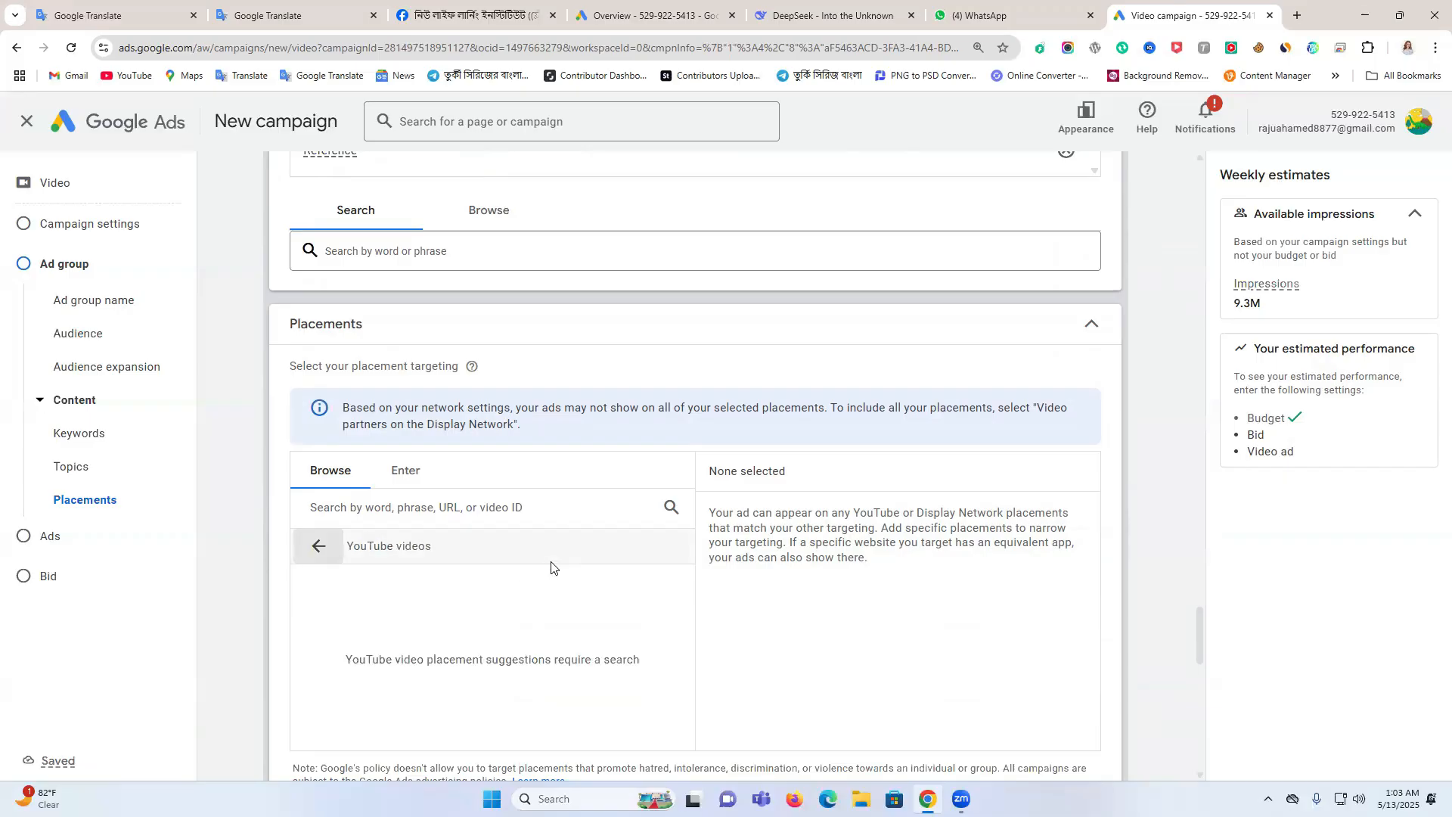
{"action": "left_click", "coordinate": [317, 546]}
Copy the video's YouTube link from the WhatsApp support chat and add that video to the video ad in Google Ads
{"action": "scroll", "coordinate": [808, 517], "scroll_direction": "down", "scroll_amount": 5}
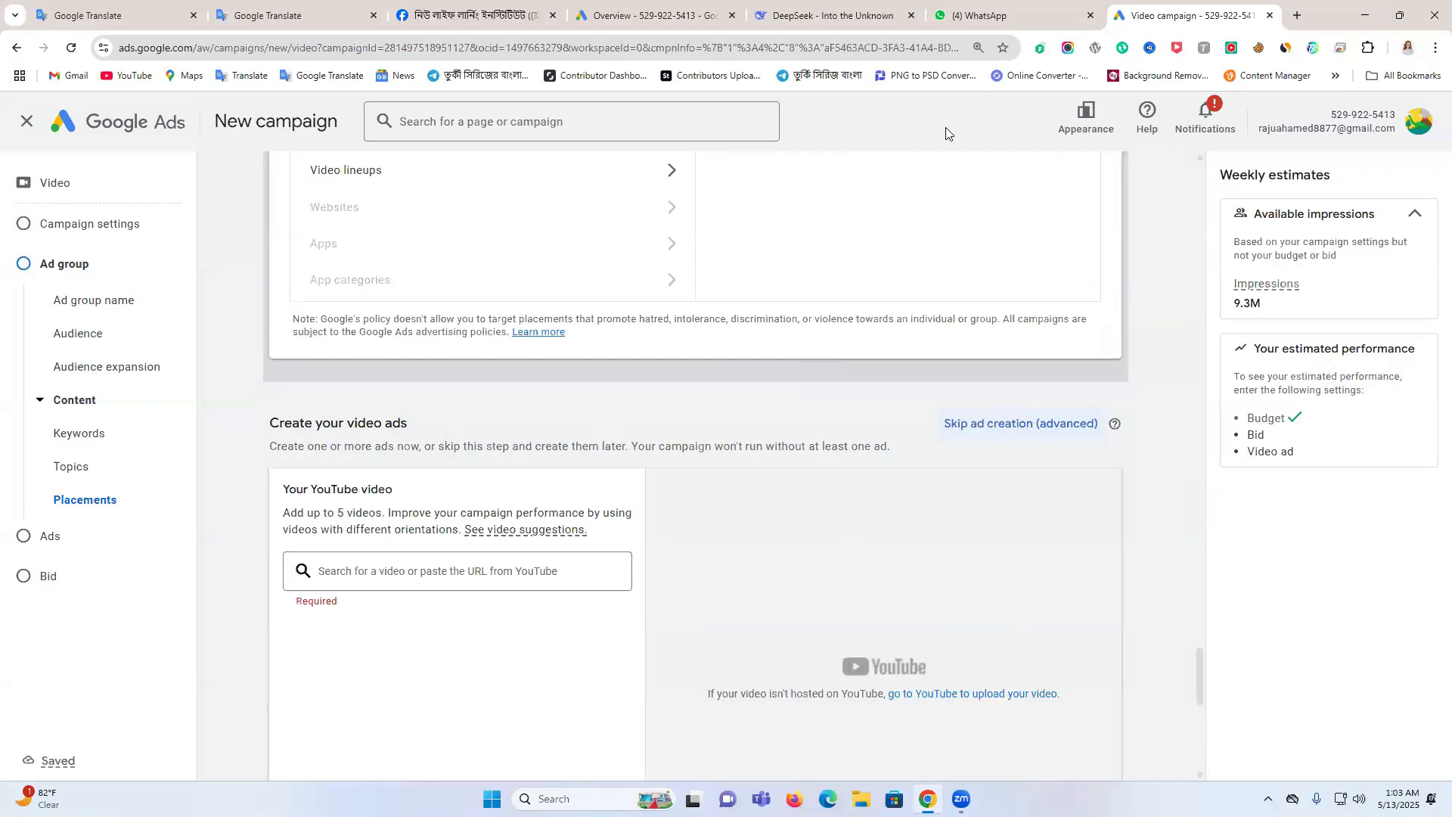
{"action": "left_click", "coordinate": [1000, 6]}
{"action": "left_click_drag", "start_coordinate": [754, 690], "coordinate": [565, 685]}
{"action": "key", "text": "ctrl+c"}
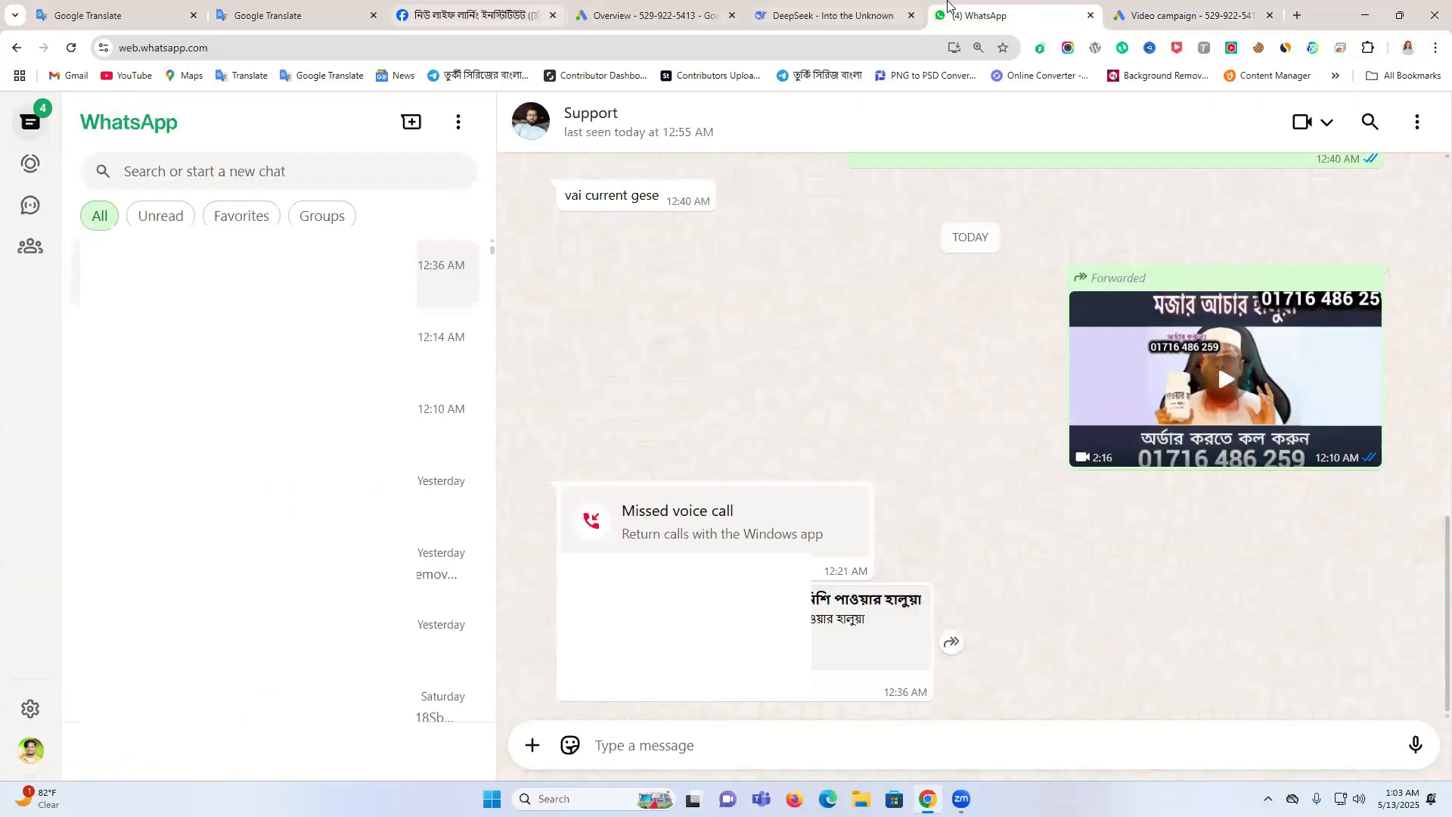
{"action": "left_click", "coordinate": [1187, 14]}
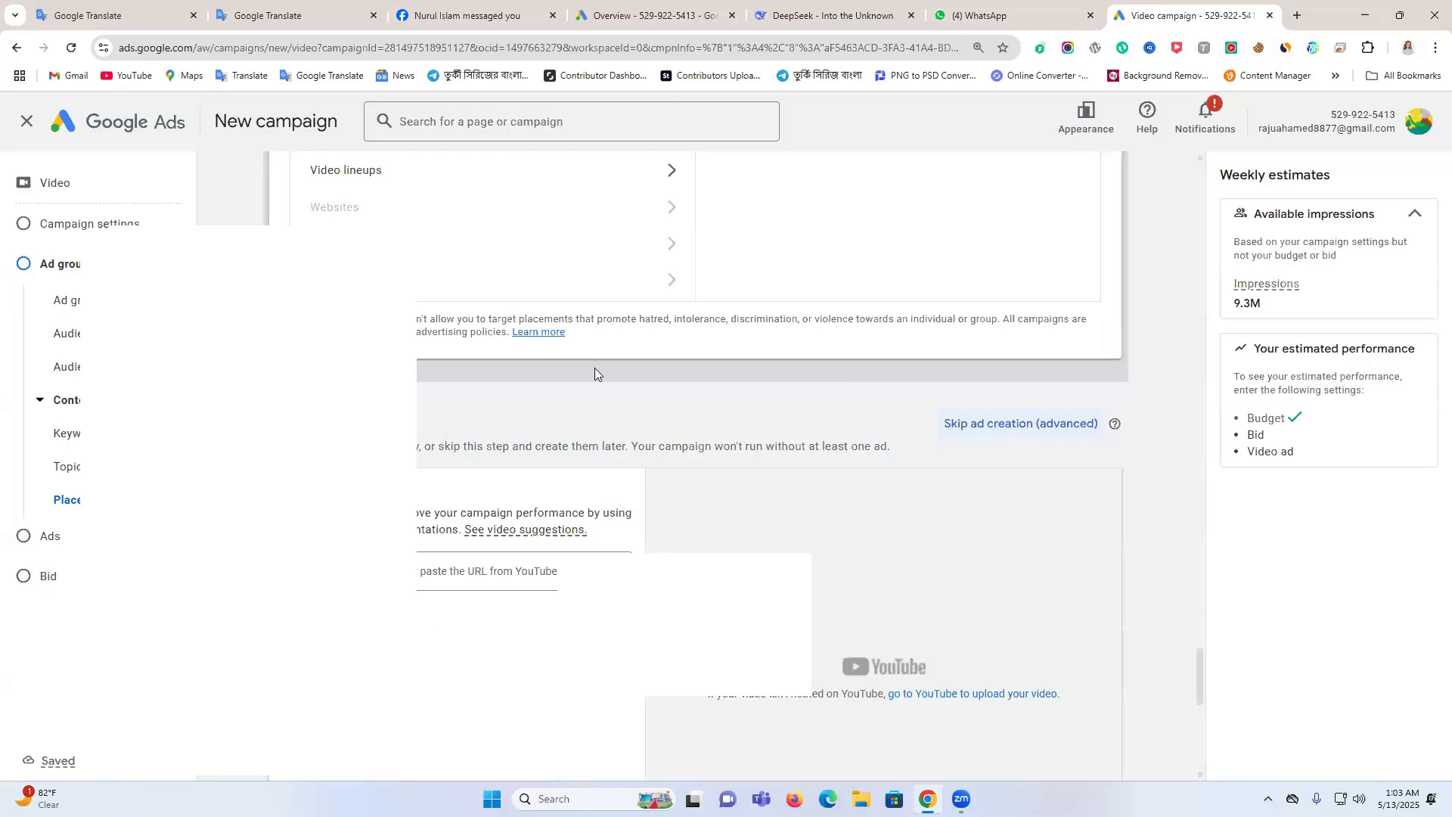
{"action": "left_click", "coordinate": [418, 572]}
{"action": "key", "text": "ctrl+v"}
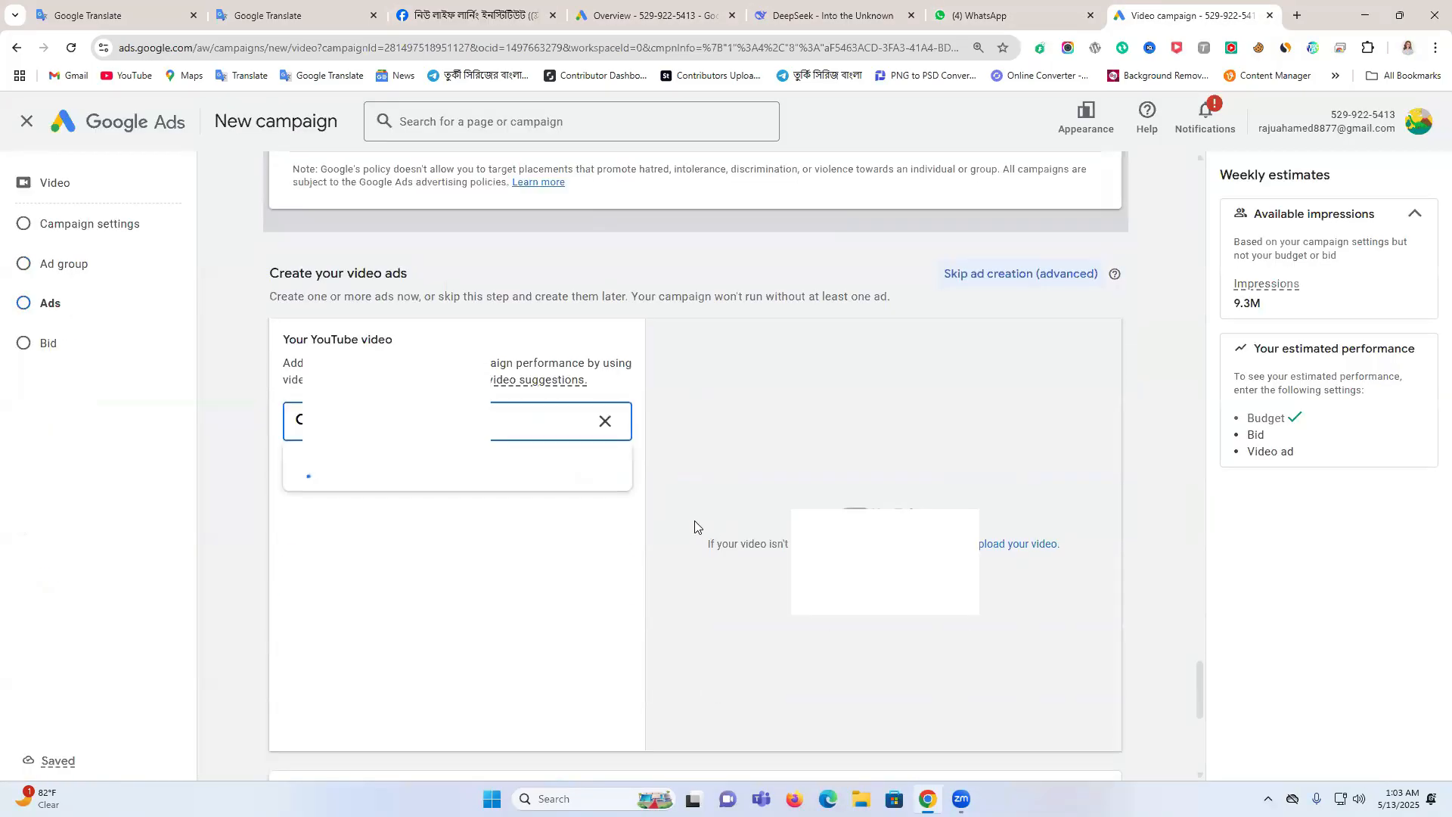
Set the video ad's final URL to youtu.be/B9r-gbPQc2Y, leaving the display URL paths empty
{"action": "left_click", "coordinate": [422, 658]}
{"action": "type", "text": "youtu.be/B9r-gbPQc2Y"}
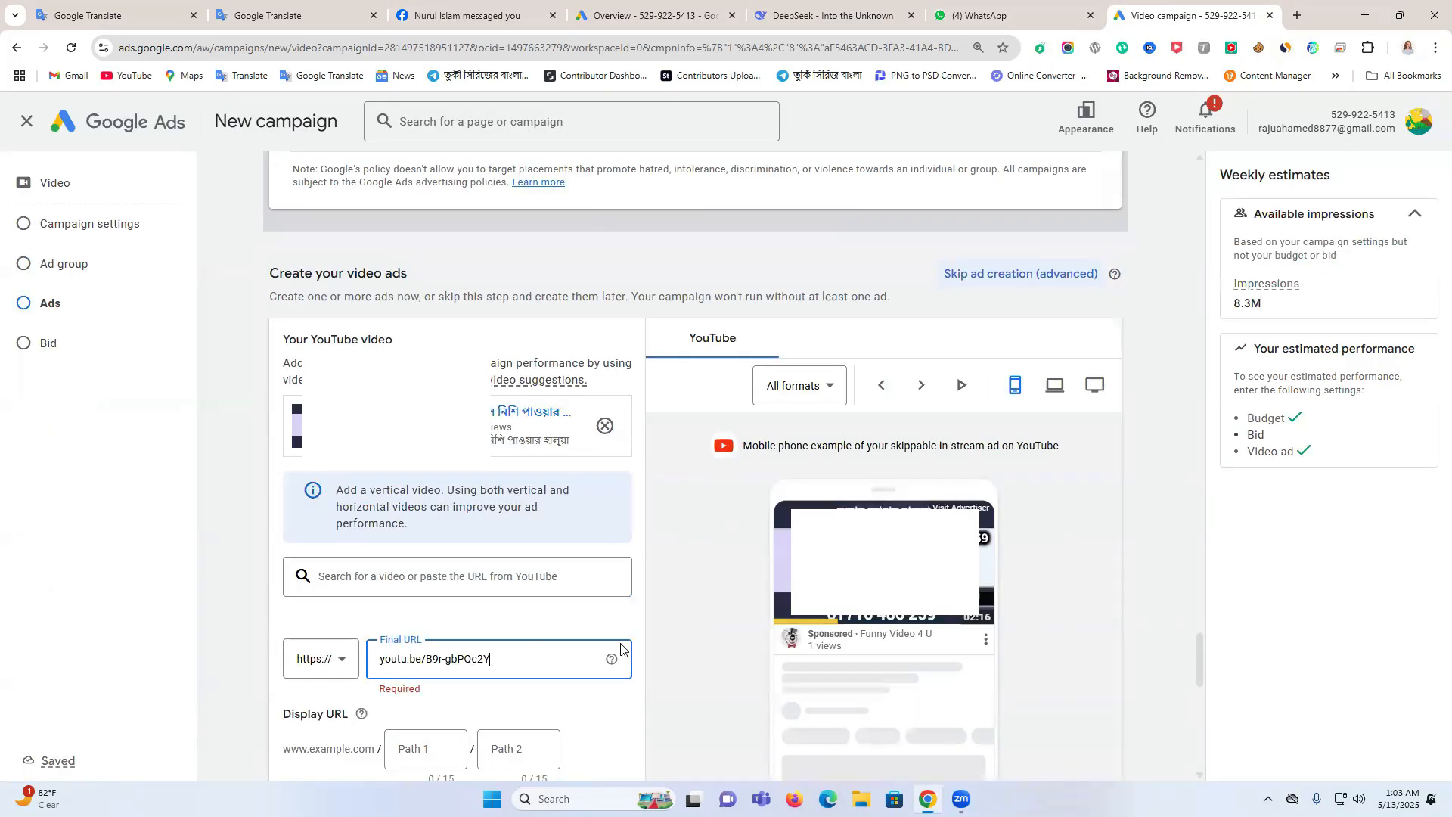
{"action": "key", "text": "Tab"}
{"action": "scroll", "coordinate": [454, 627], "scroll_direction": "down", "scroll_amount": 2}
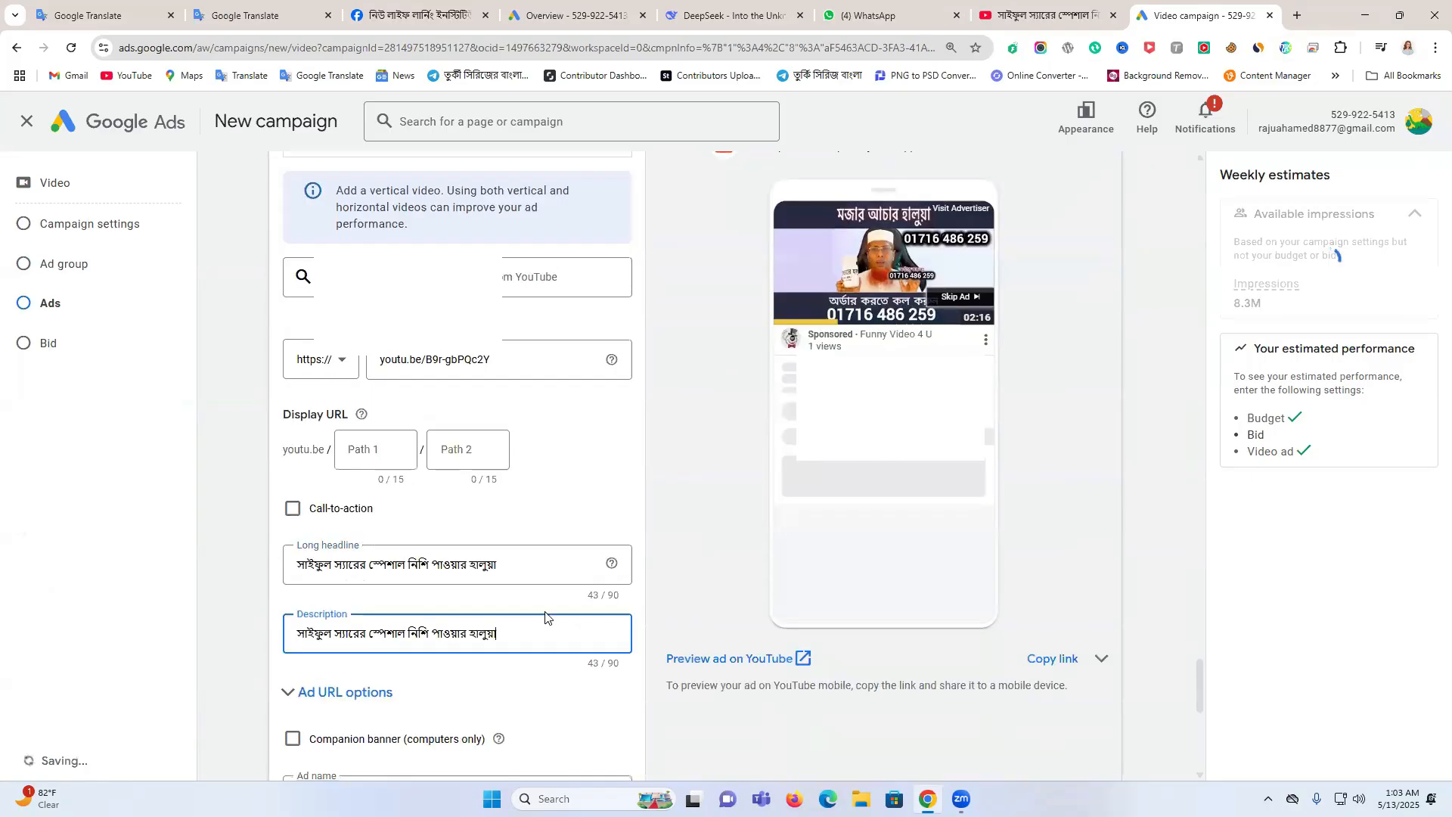
Use the YouTube video's title as the long headline and description, and name the ad ads1
{"action": "scroll", "coordinate": [544, 616], "scroll_direction": "down", "scroll_amount": 2}
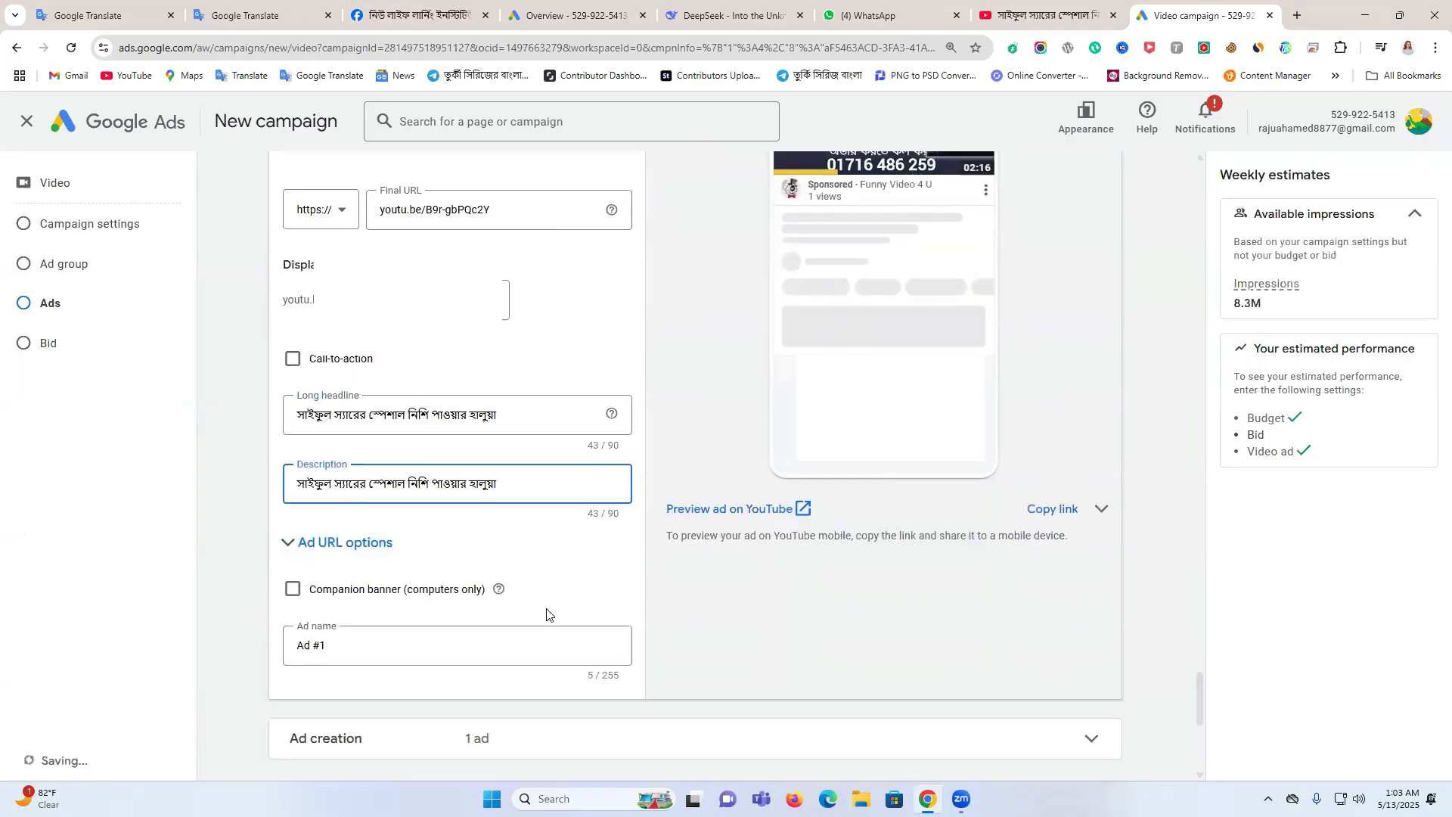
{"action": "left_click_drag", "start_coordinate": [346, 661], "coordinate": [270, 654]}
{"action": "type", "text": "ads2"}
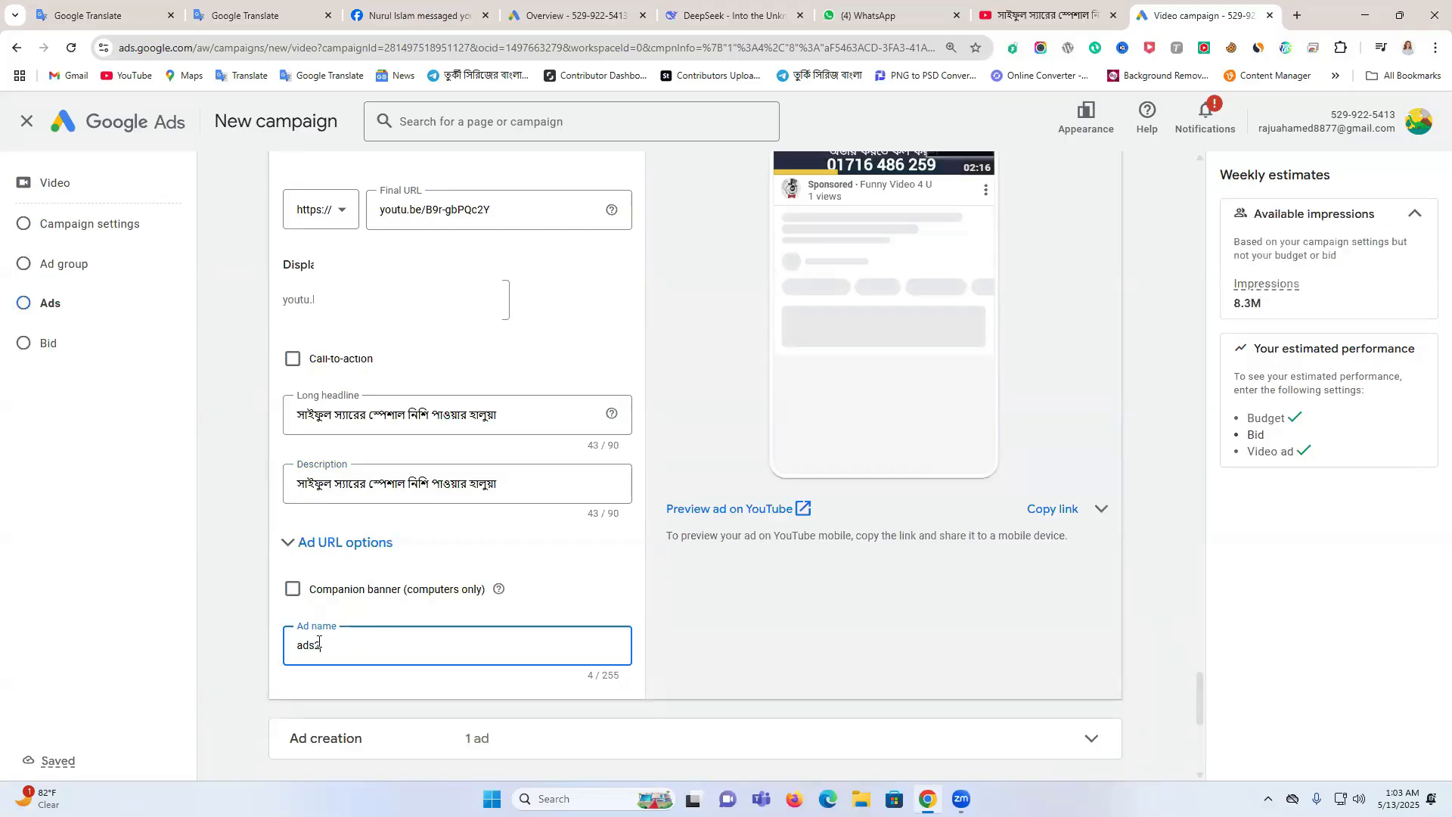
{"action": "type", "text": "1"}
Review the video ad's content and expand the ad creation section to look at the ads1 entry
{"action": "scroll", "coordinate": [454, 637], "scroll_direction": "up", "scroll_amount": 7}
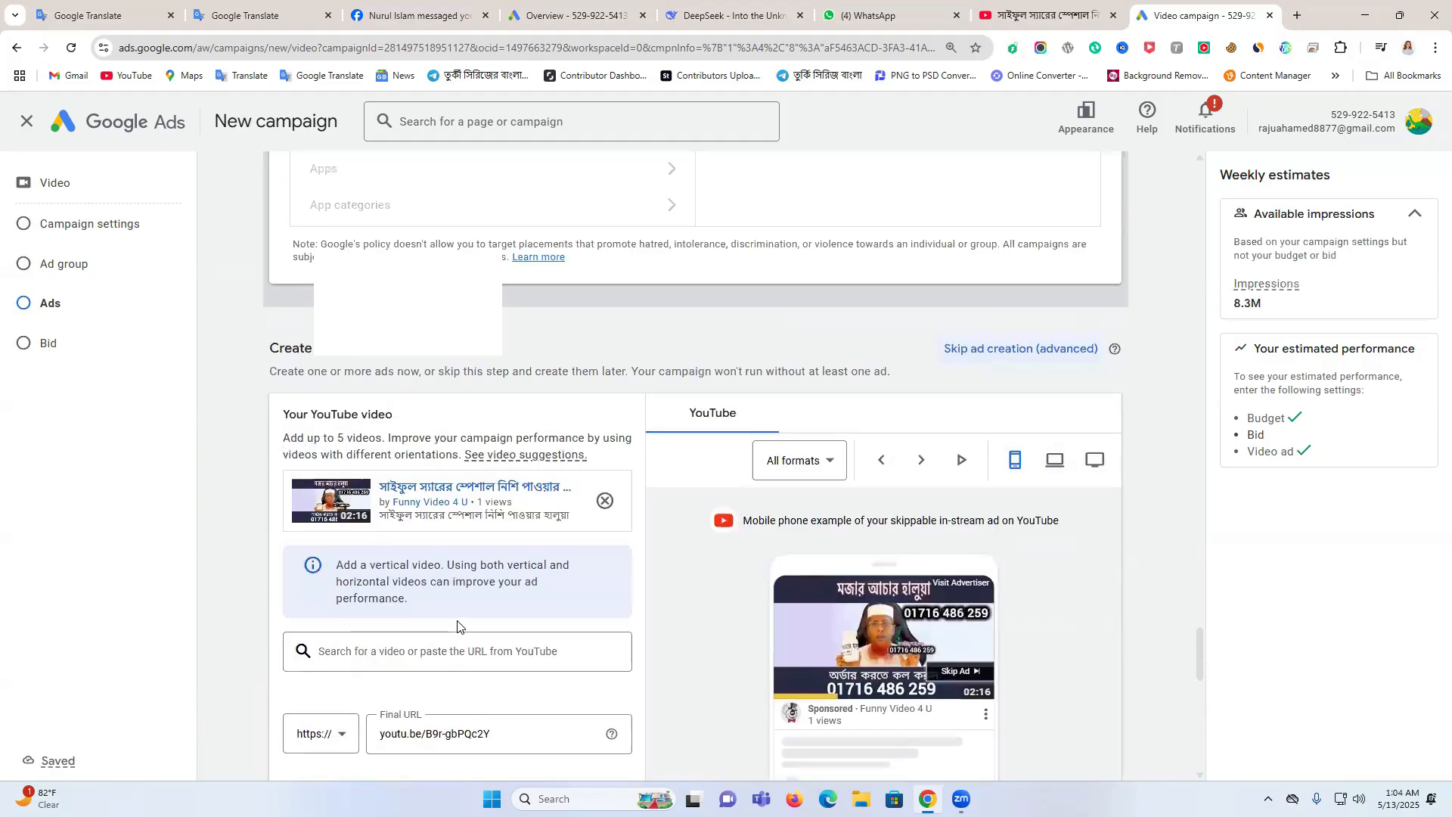
{"action": "scroll", "coordinate": [457, 627], "scroll_direction": "down", "scroll_amount": 10}
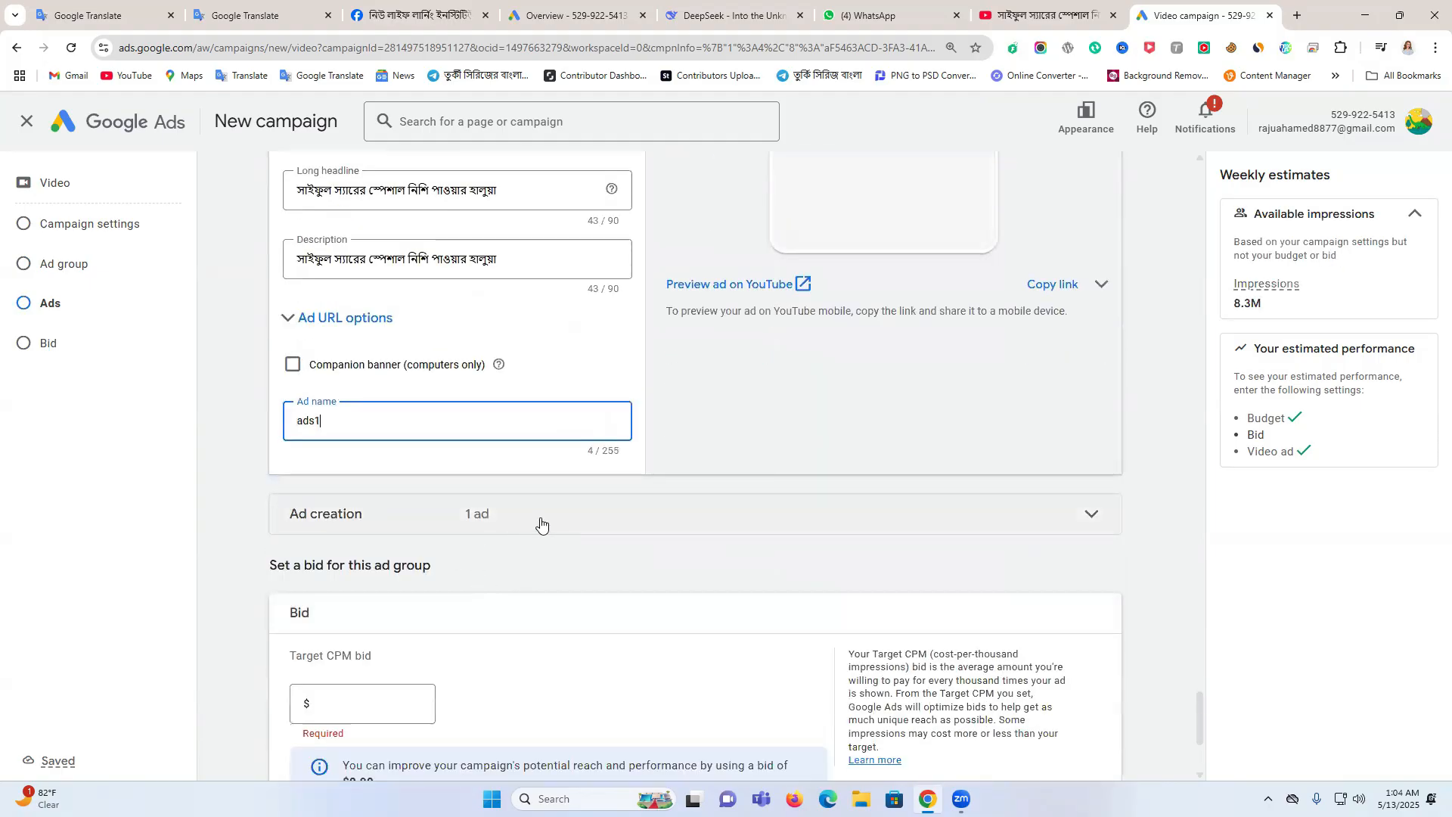
{"action": "left_click", "coordinate": [541, 522]}
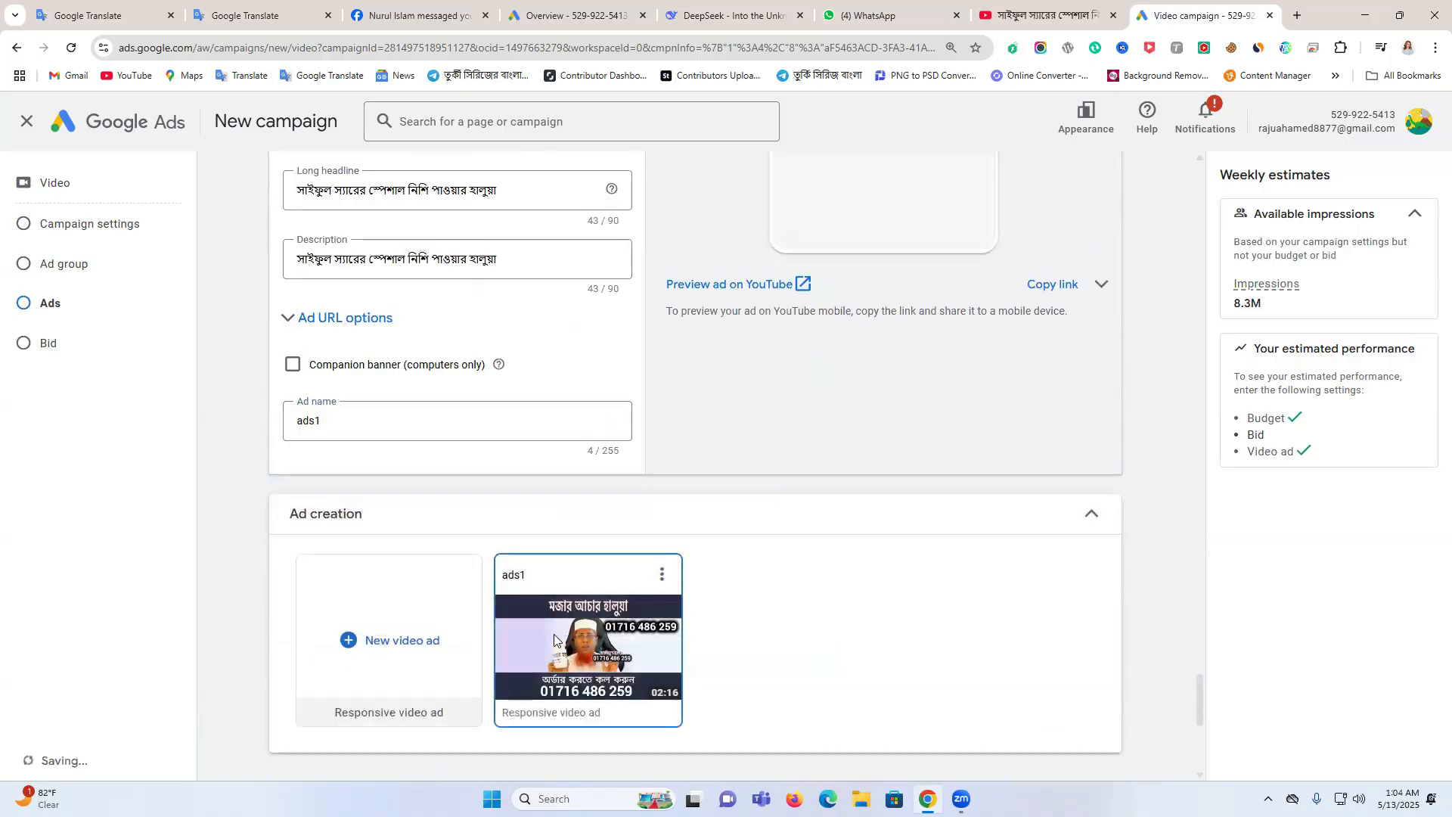
{"action": "scroll", "coordinate": [554, 639], "scroll_direction": "up", "scroll_amount": 6}
{"action": "scroll", "coordinate": [530, 484], "scroll_direction": "down", "scroll_amount": 9}
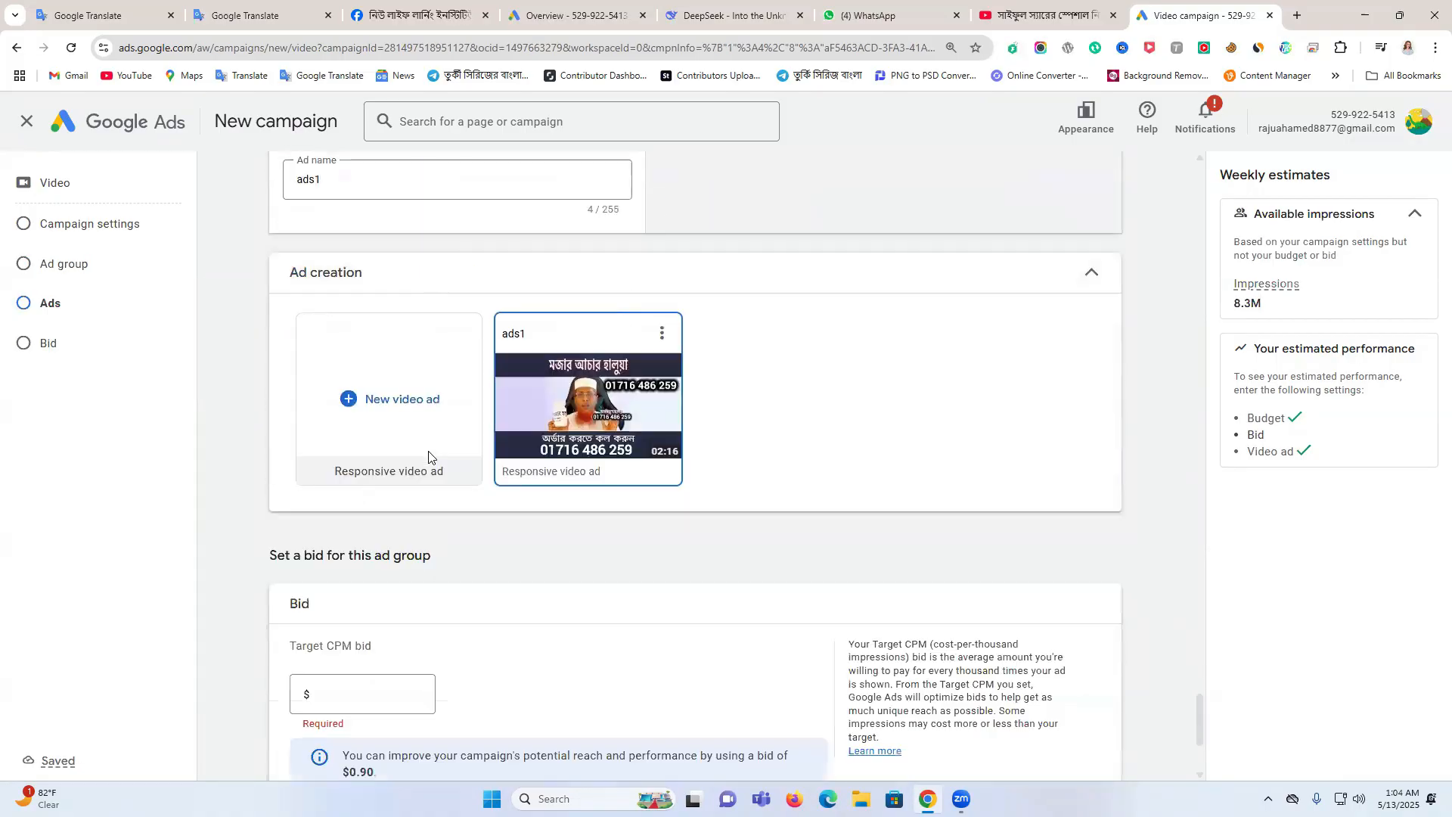
Set the ad group's Target CPM bid to $0.10
{"action": "scroll", "coordinate": [423, 484], "scroll_direction": "down", "scroll_amount": 3}
{"action": "left_click", "coordinate": [376, 471]}
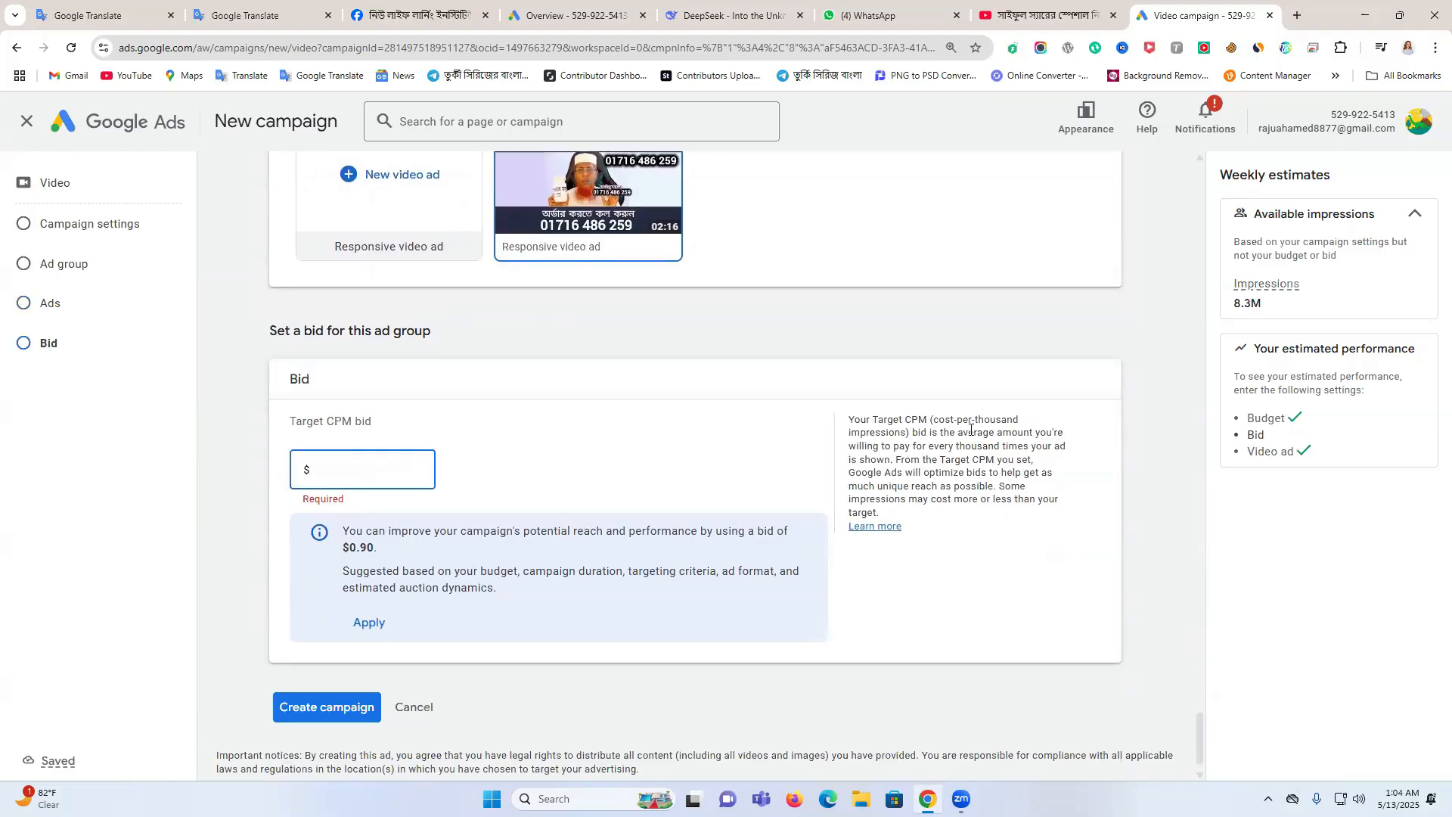
{"action": "left_click_drag", "start_coordinate": [1004, 419], "coordinate": [1013, 431]}
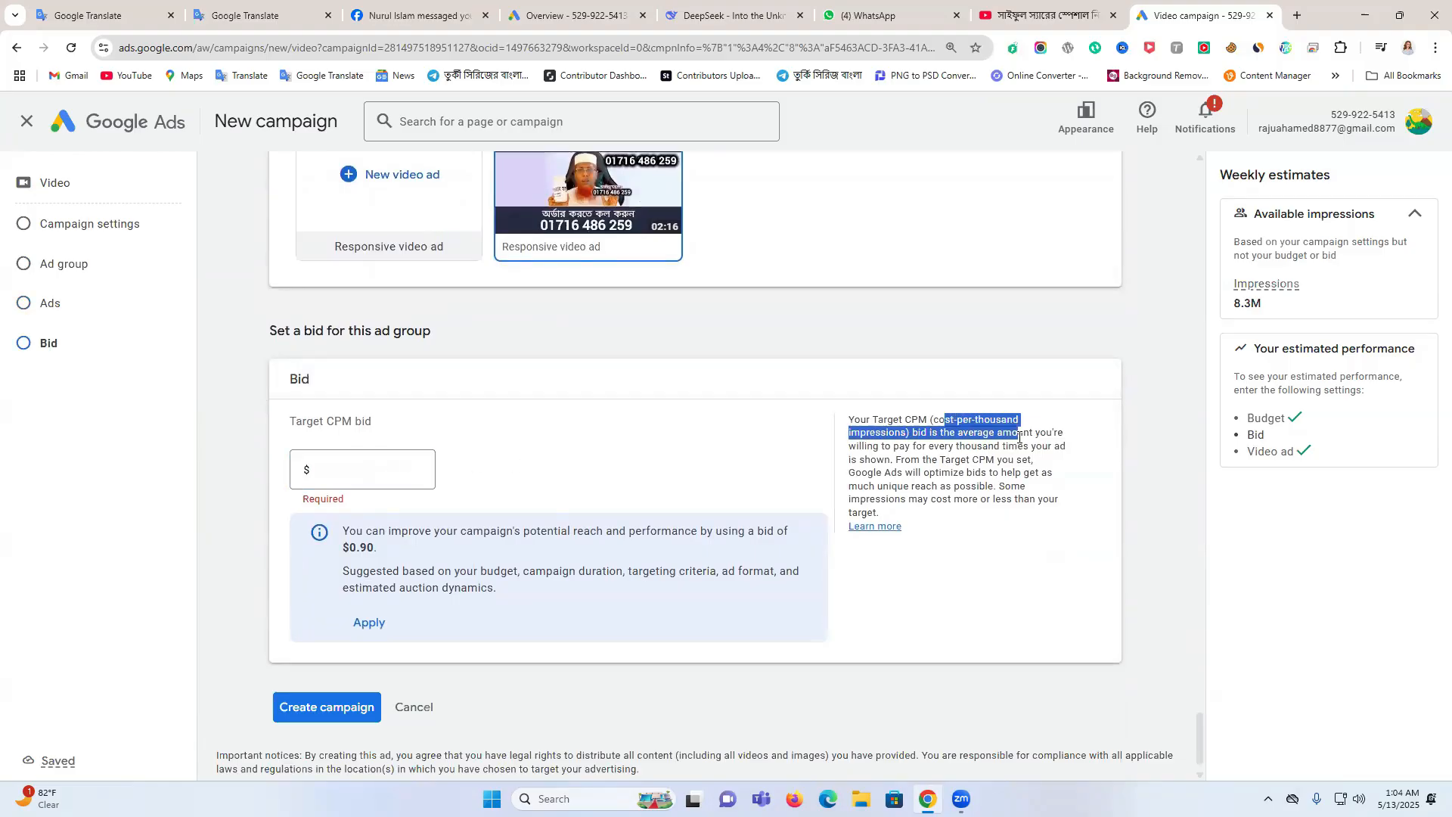
{"action": "left_click", "coordinate": [427, 474]}
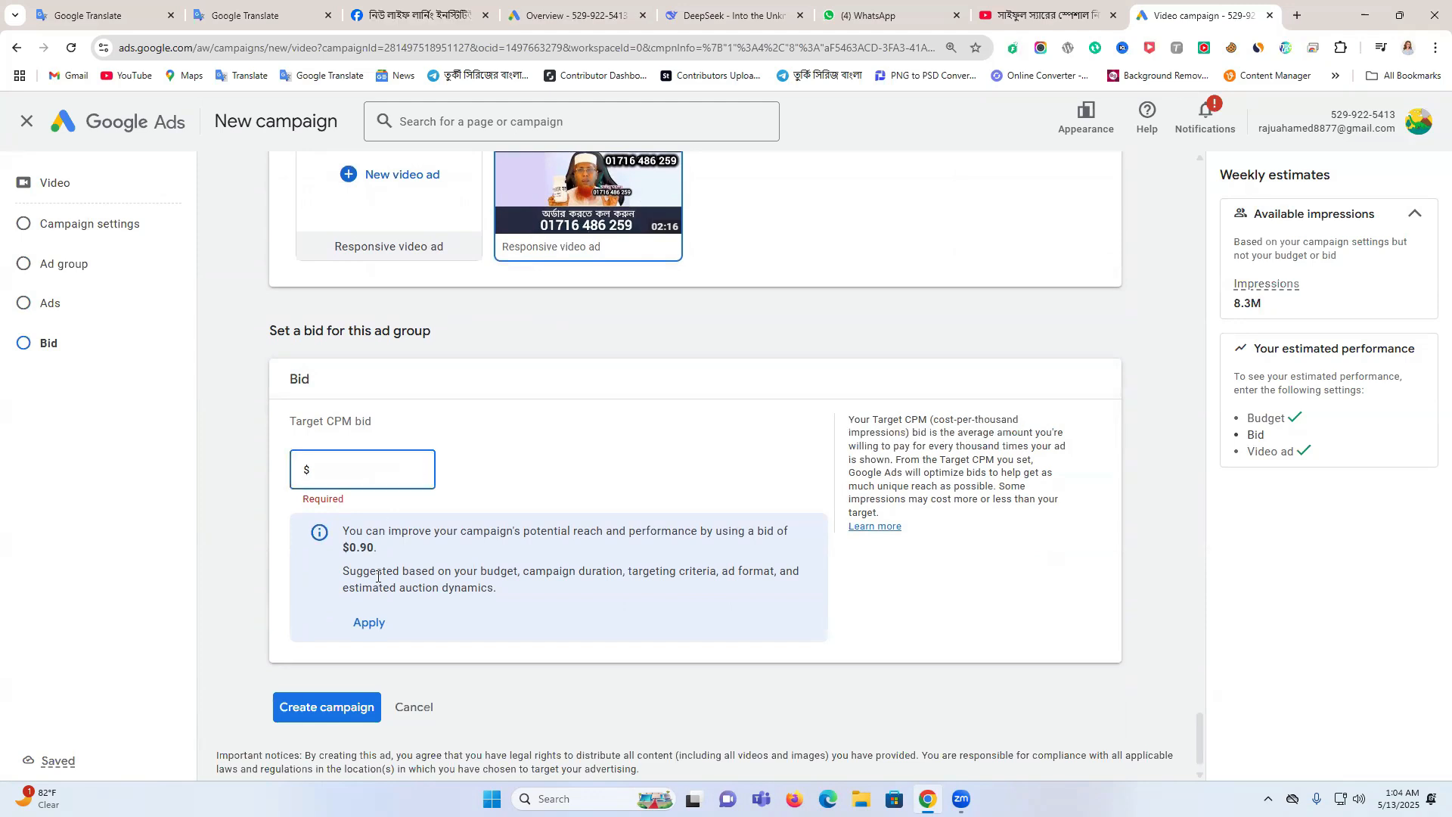
{"action": "type", "text": "0.10"}
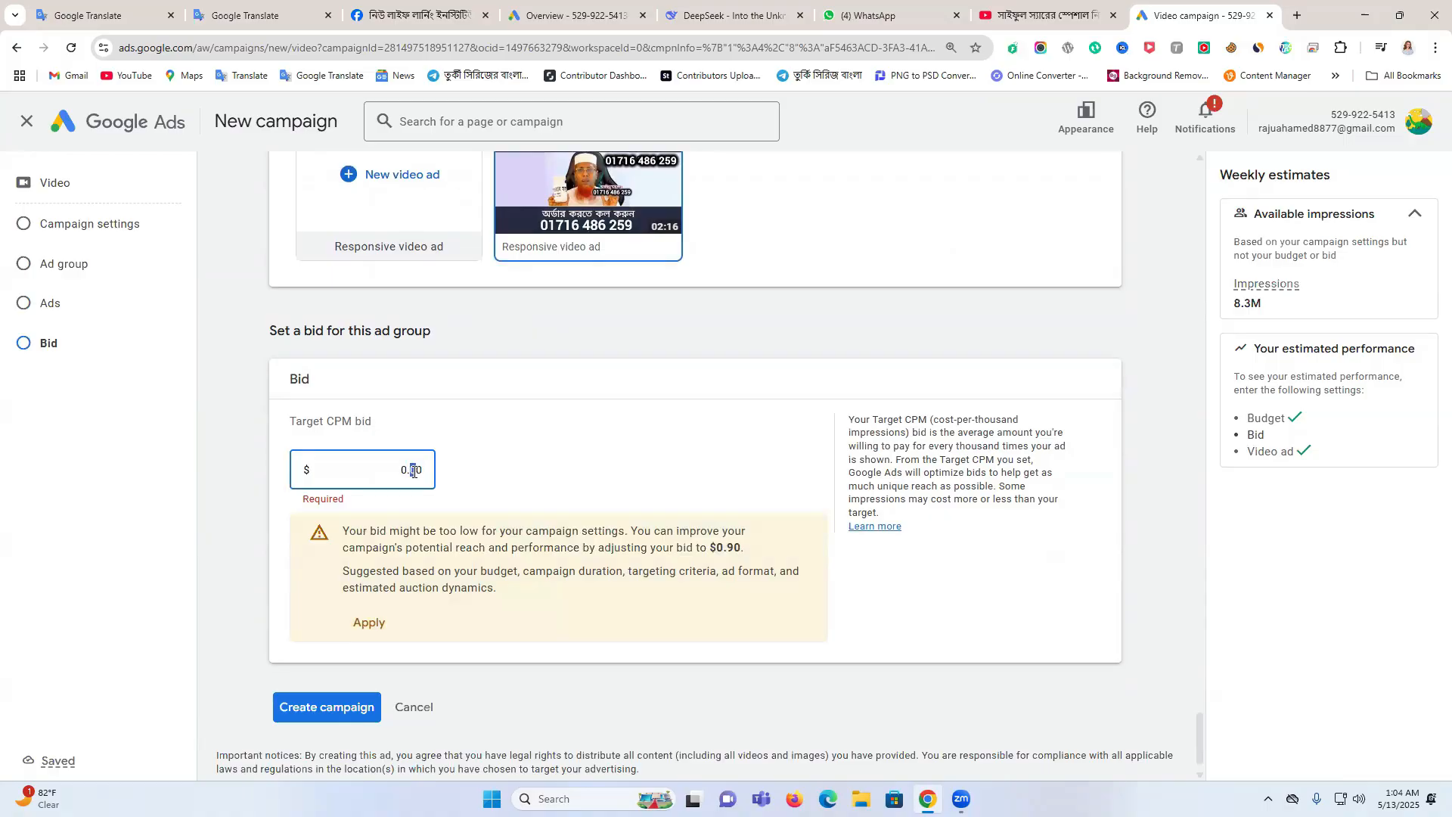
{"action": "type", "text": "10"}
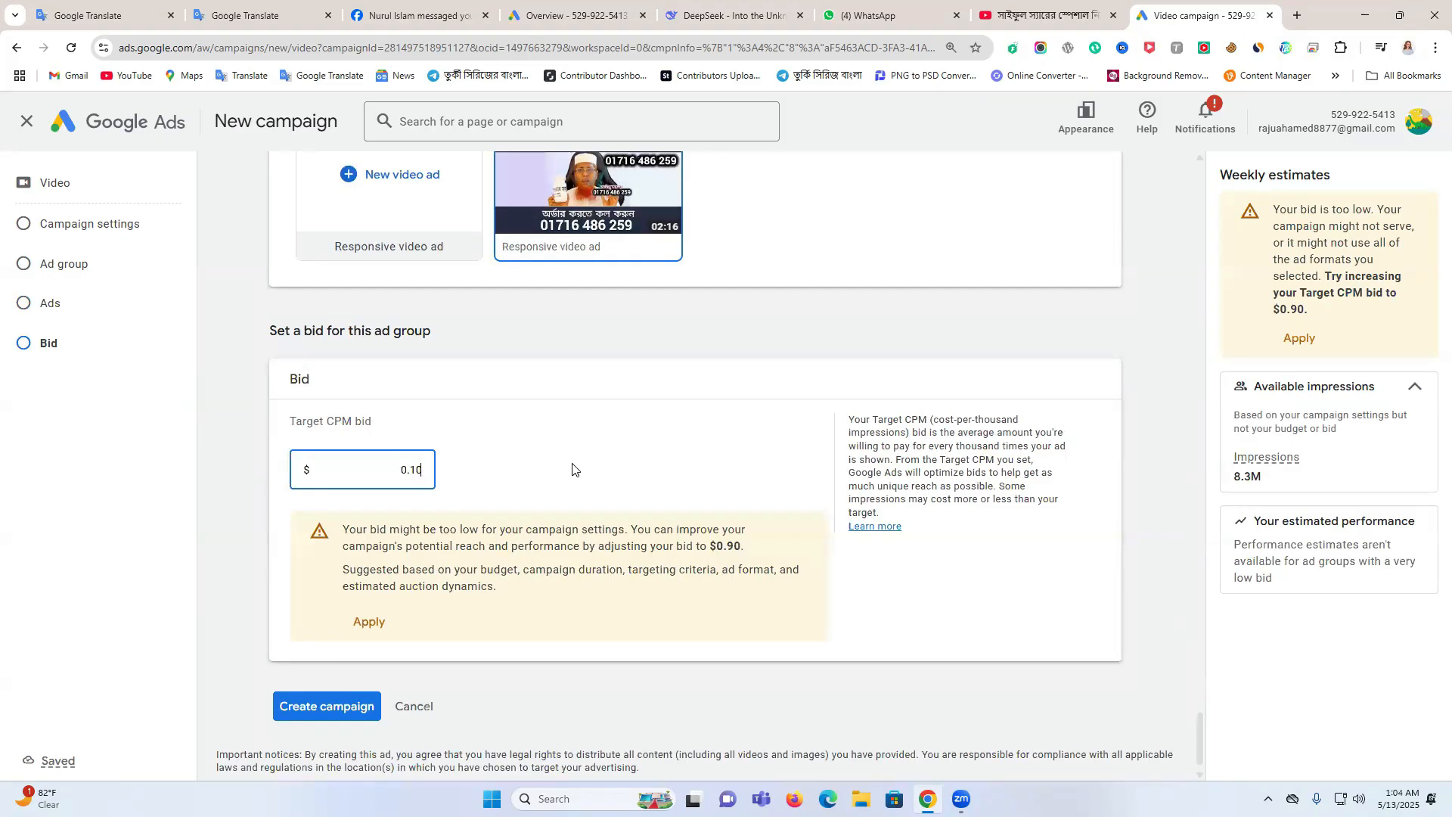
Create the campaign without adding the suggested bumper ad, and review the diagnostics and video ad in its overview
{"action": "left_click", "coordinate": [352, 707]}
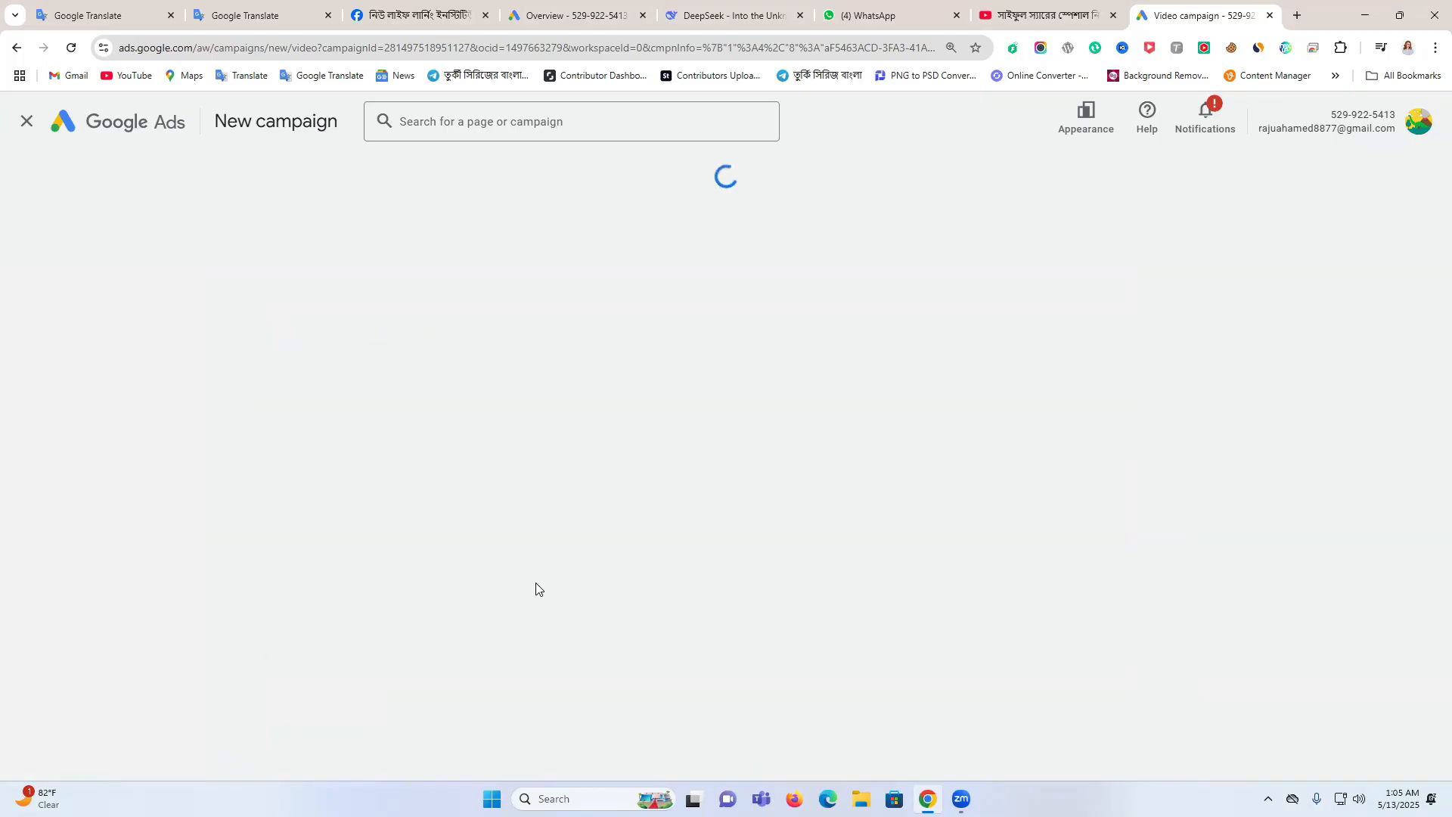
{"action": "scroll", "coordinate": [900, 441], "scroll_direction": "down", "scroll_amount": 3}
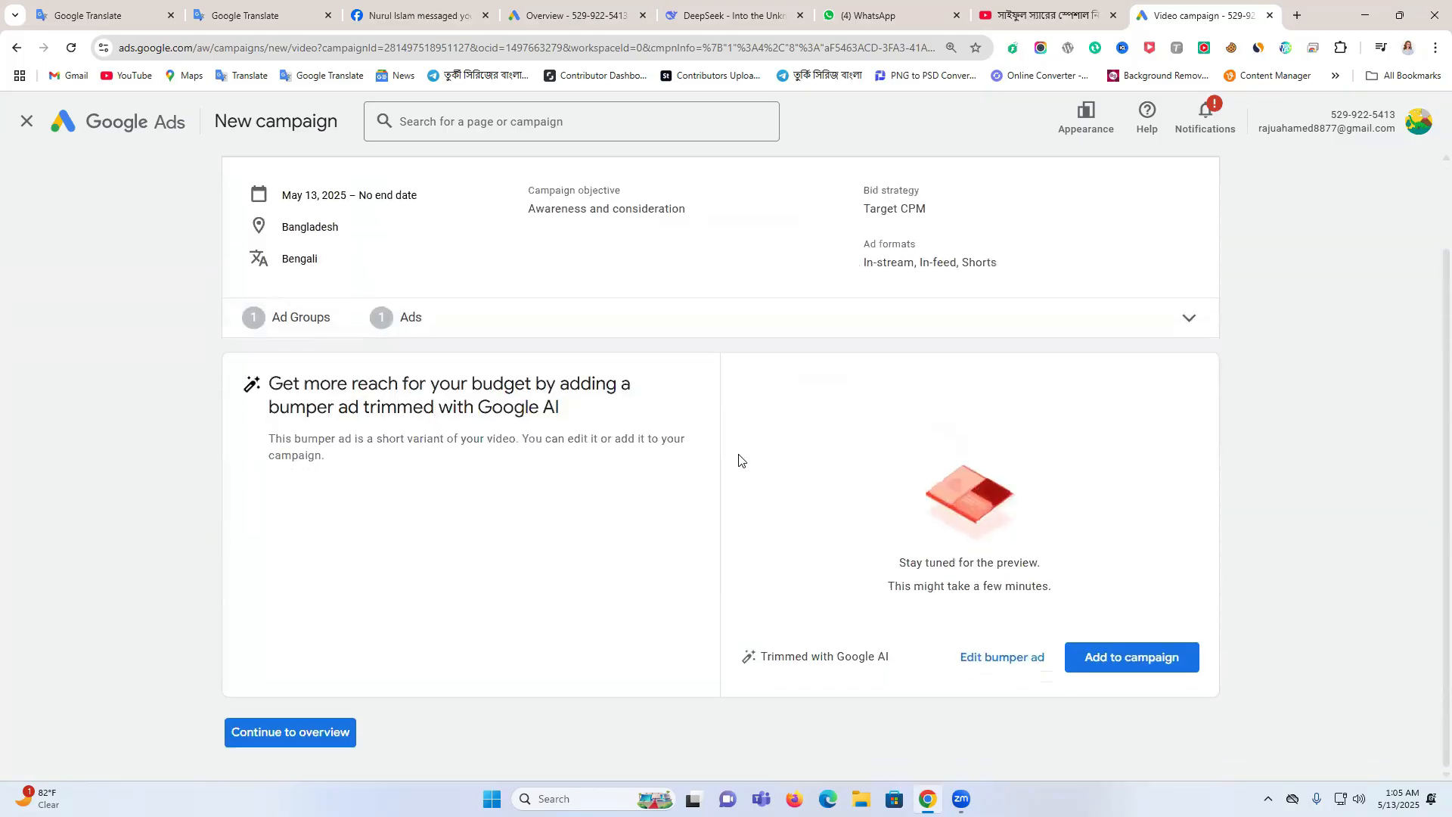
{"action": "left_click", "coordinate": [336, 732]}
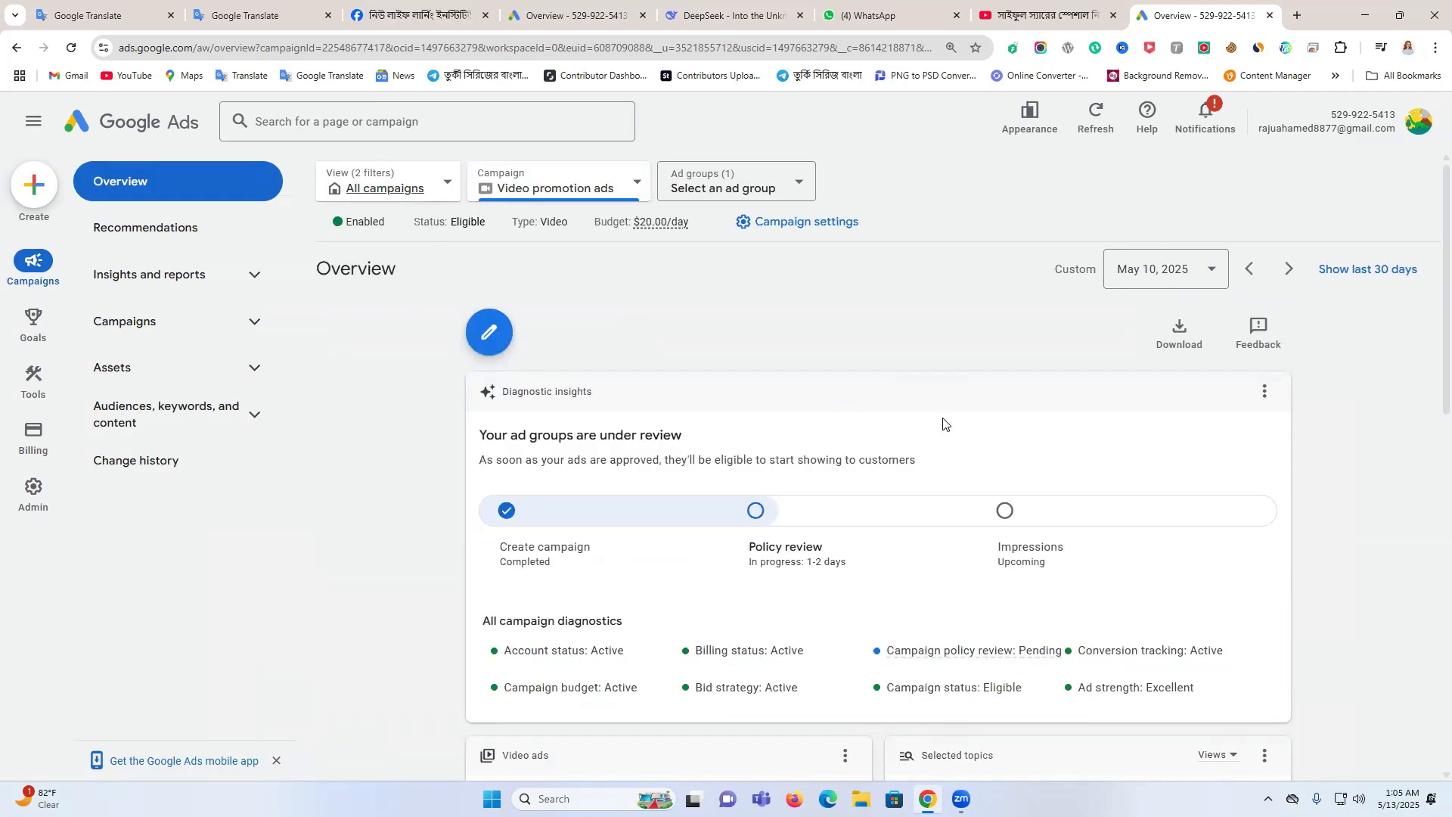
{"action": "scroll", "coordinate": [944, 424], "scroll_direction": "down", "scroll_amount": 4}
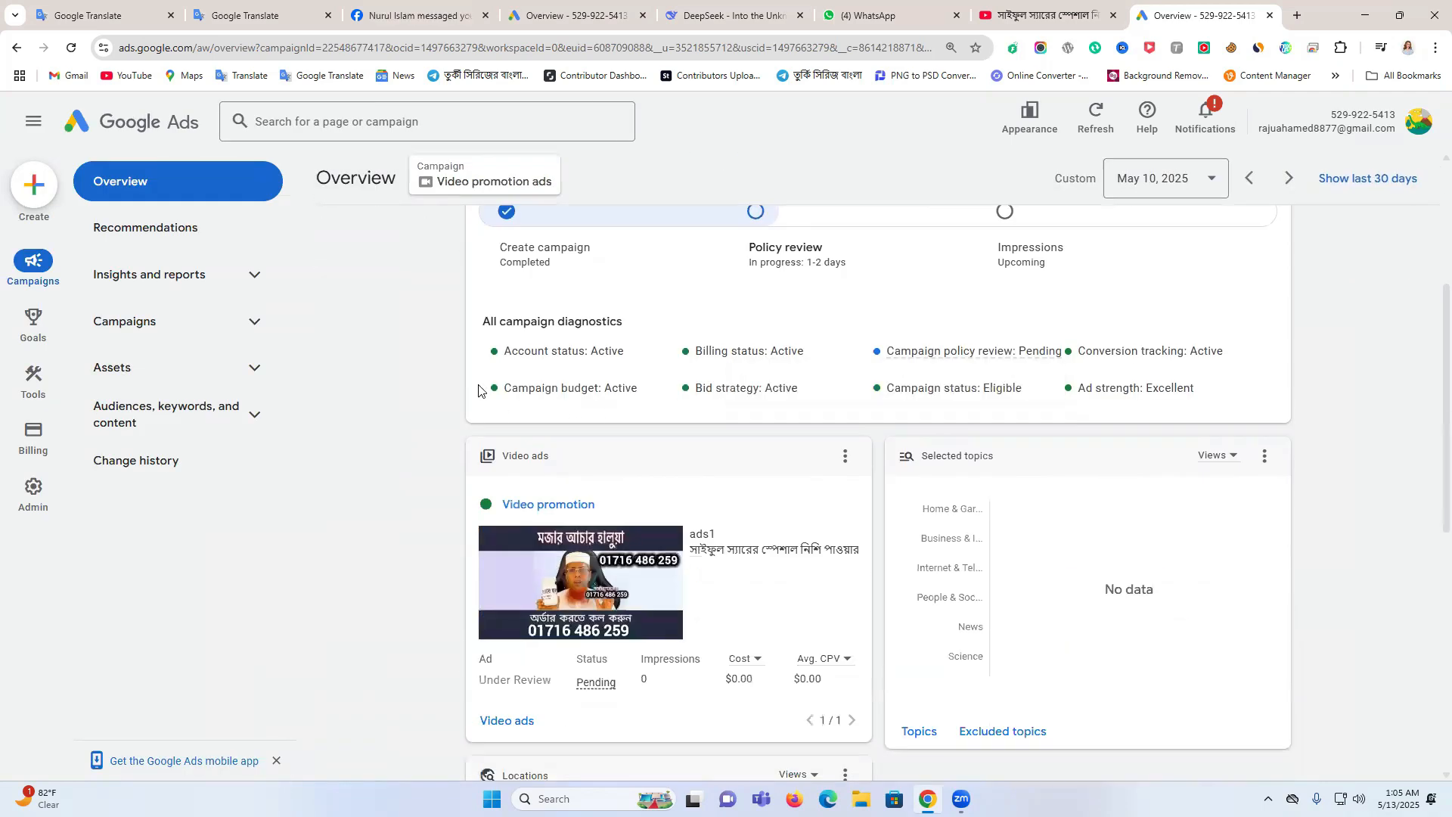
{"action": "scroll", "coordinate": [457, 376], "scroll_direction": "up", "scroll_amount": 2}
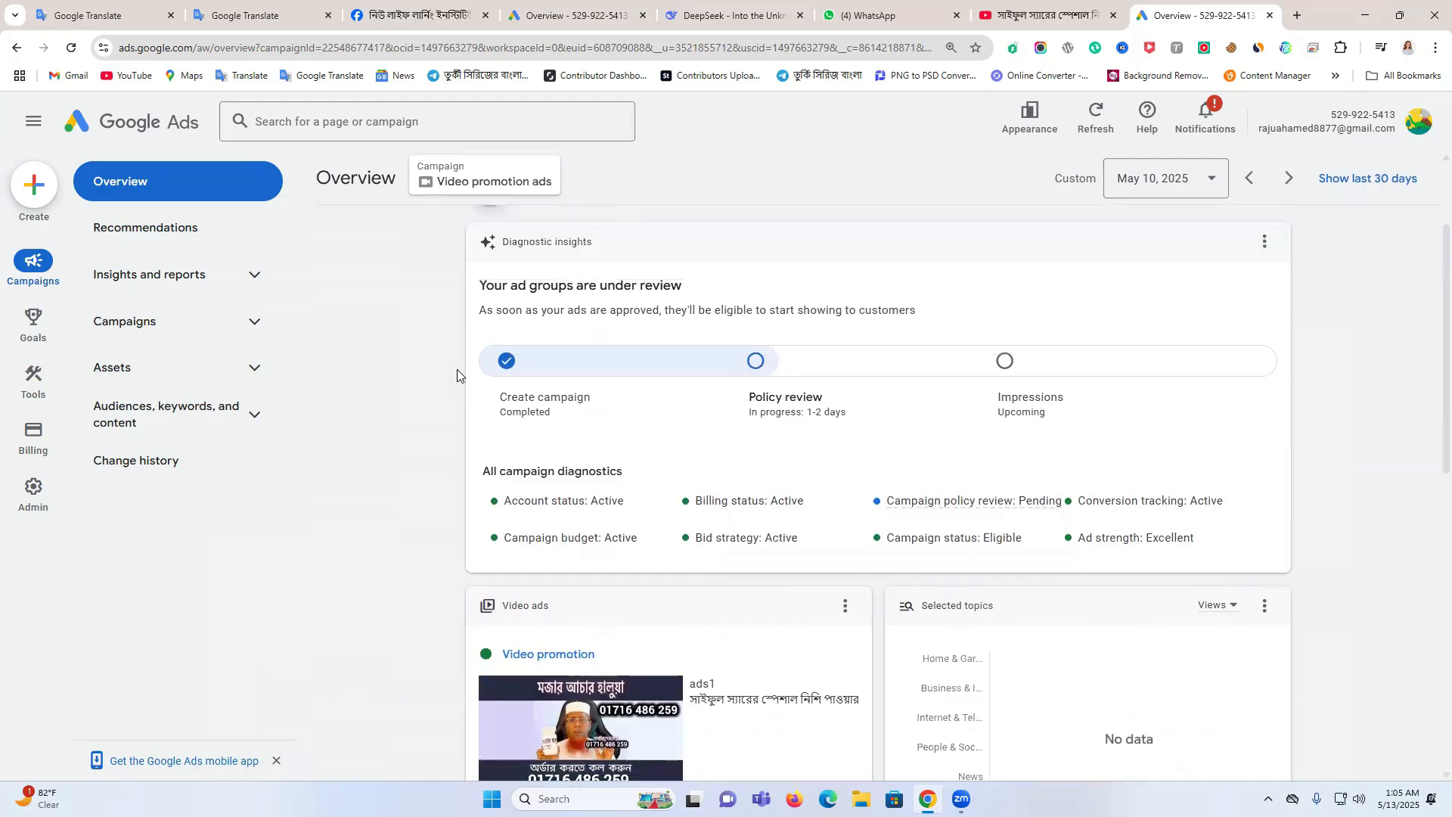